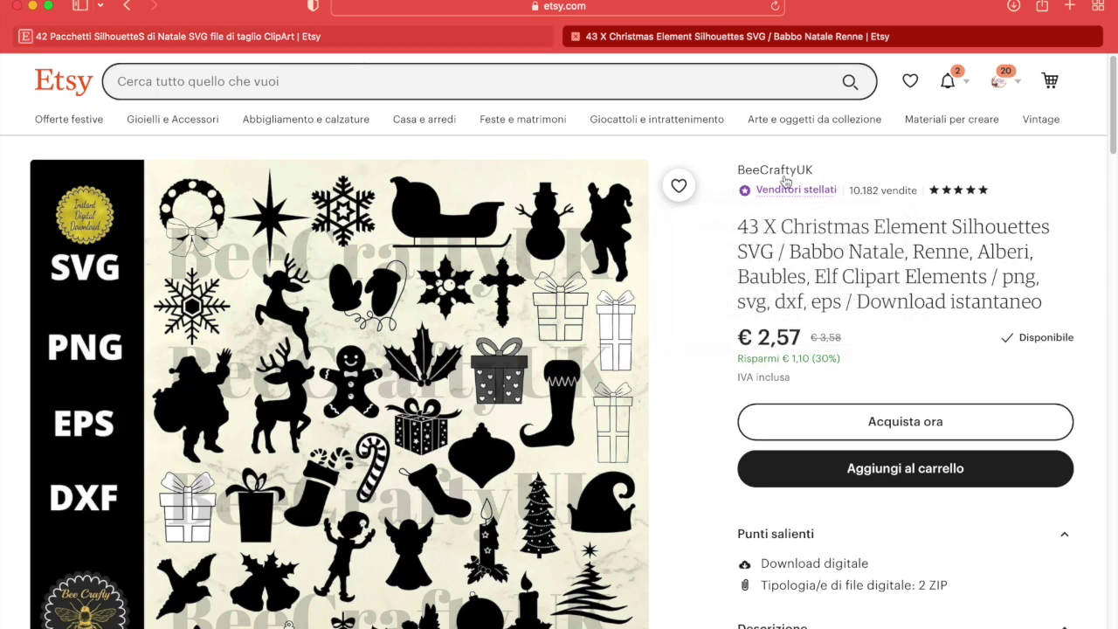
# Step: Review both Etsy Christmas silhouette listings, then minimise Safari to reveal Photoshop
pyautogui.click(374, 39)
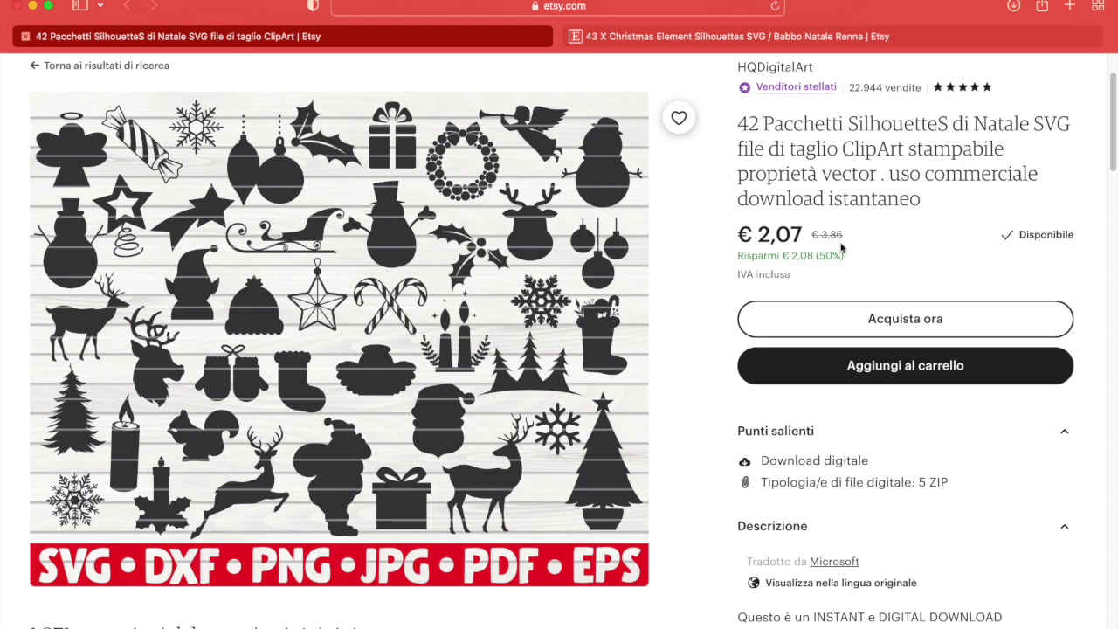
pyautogui.moveTo(284, 36)
pyautogui.click(712, 51)
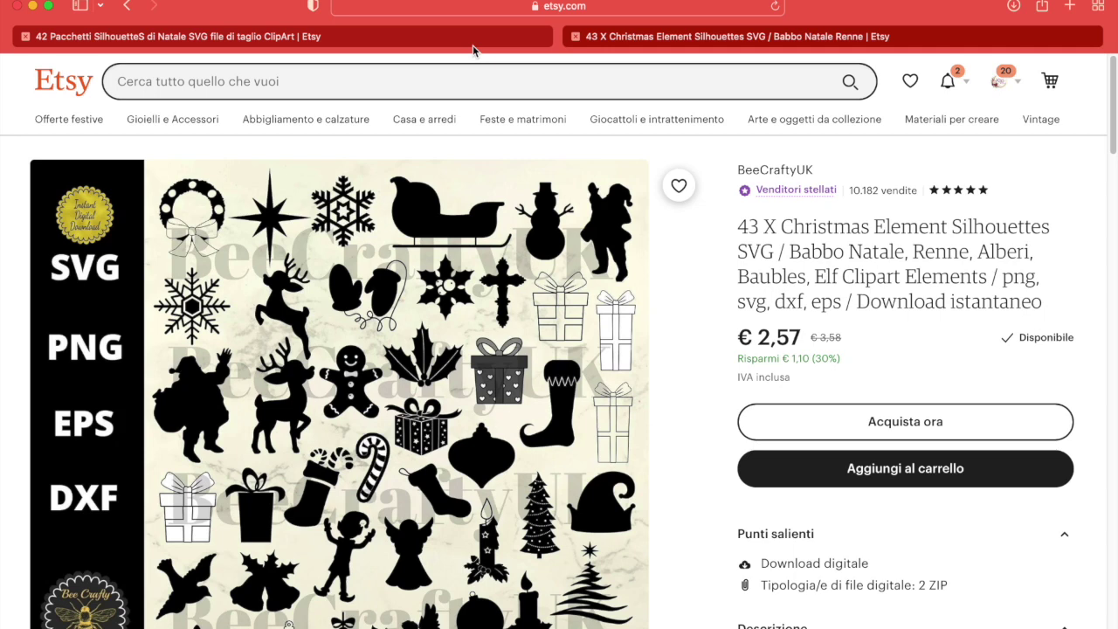
pyautogui.click(32, 6)
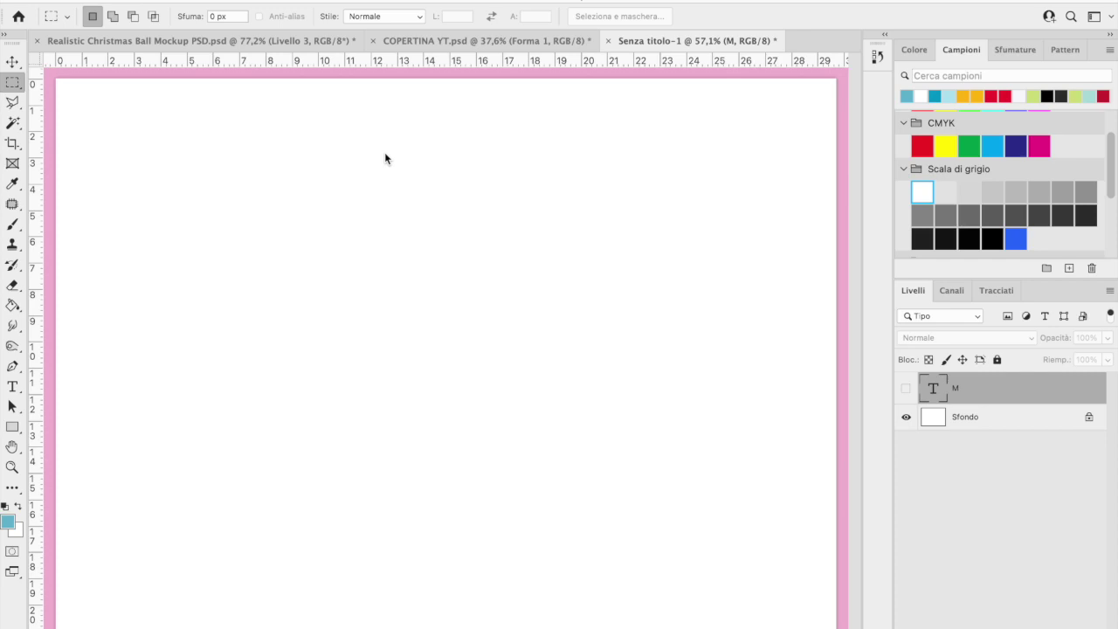
# Step: Show the hidden 'M' text layer so the large cyan serif M appears
pyautogui.click(905, 393)
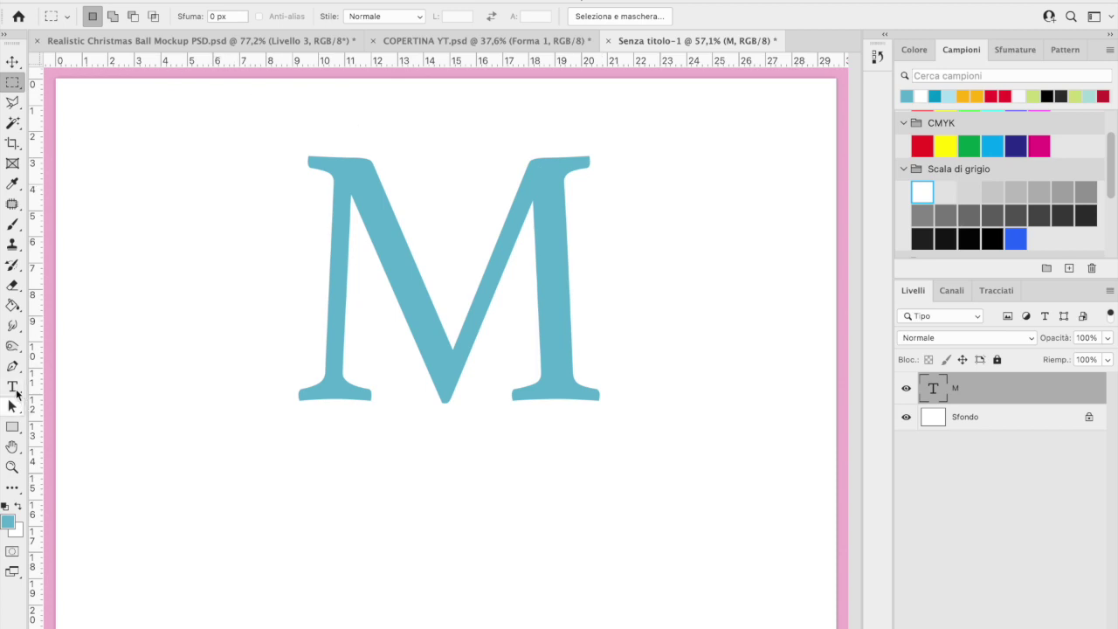
pyautogui.click(13, 389)
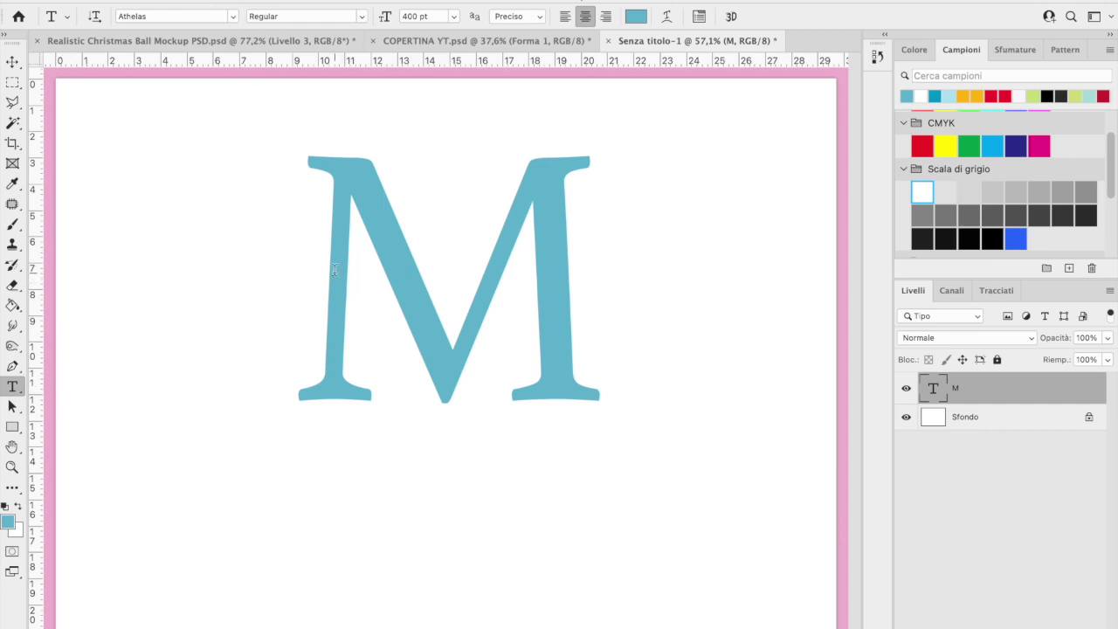
# Step: Try a sans font from the font list on the M text
pyautogui.moveTo(332, 271); pyautogui.dragTo(489, 262)
pyautogui.click(233, 16)
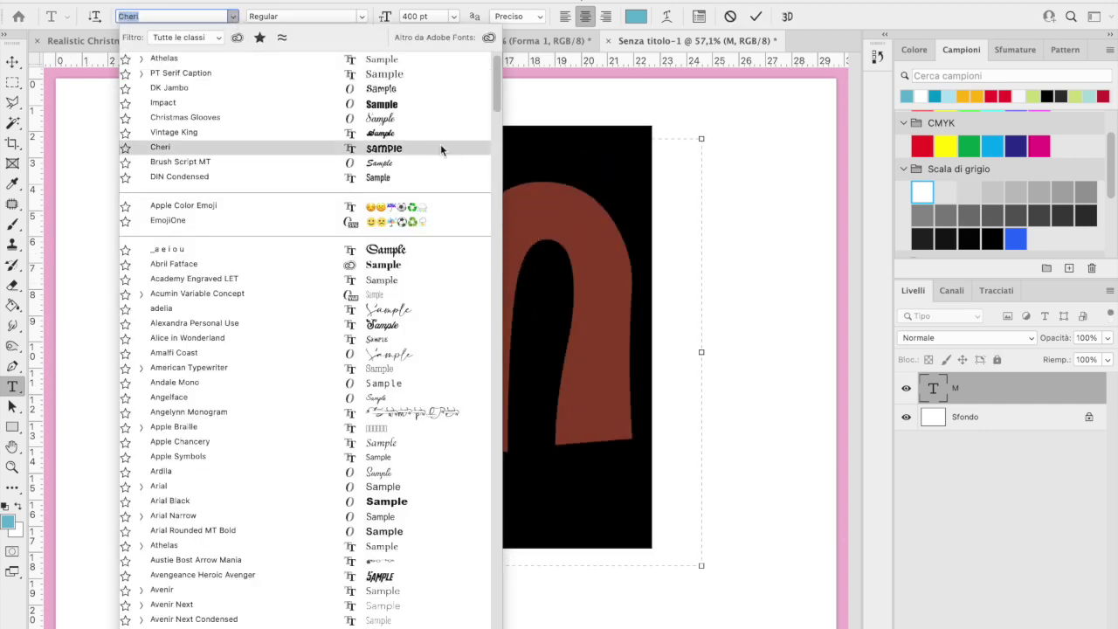
pyautogui.click(178, 456)
pyautogui.click(13, 82)
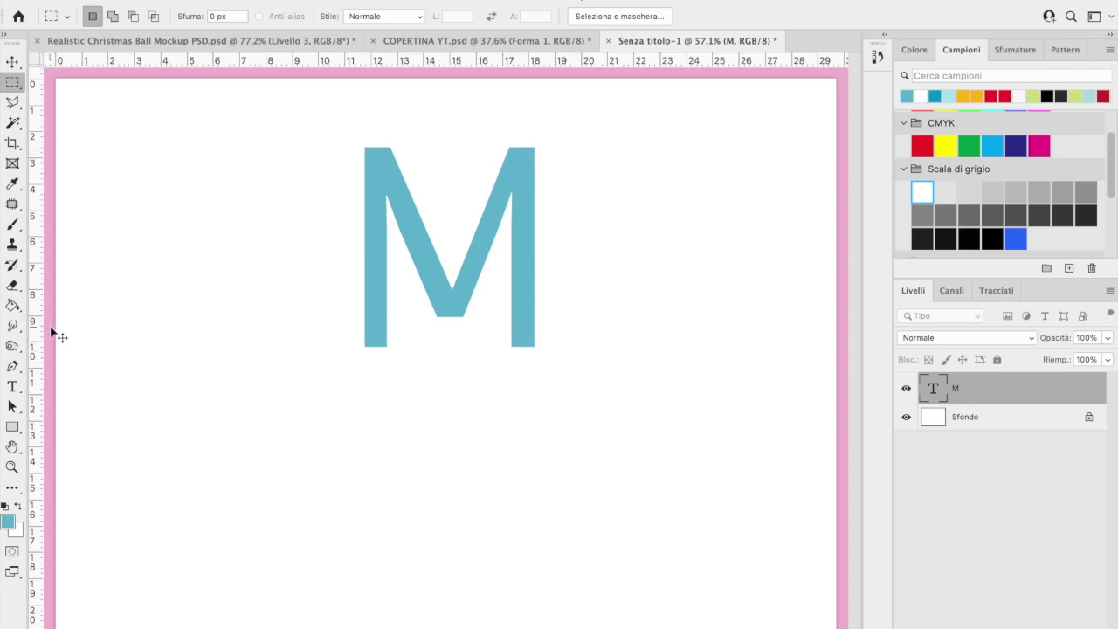
# Step: Colour the Athelas Regular 400 pt M black instead of cyan
pyautogui.press('t')
pyautogui.click(445, 273)
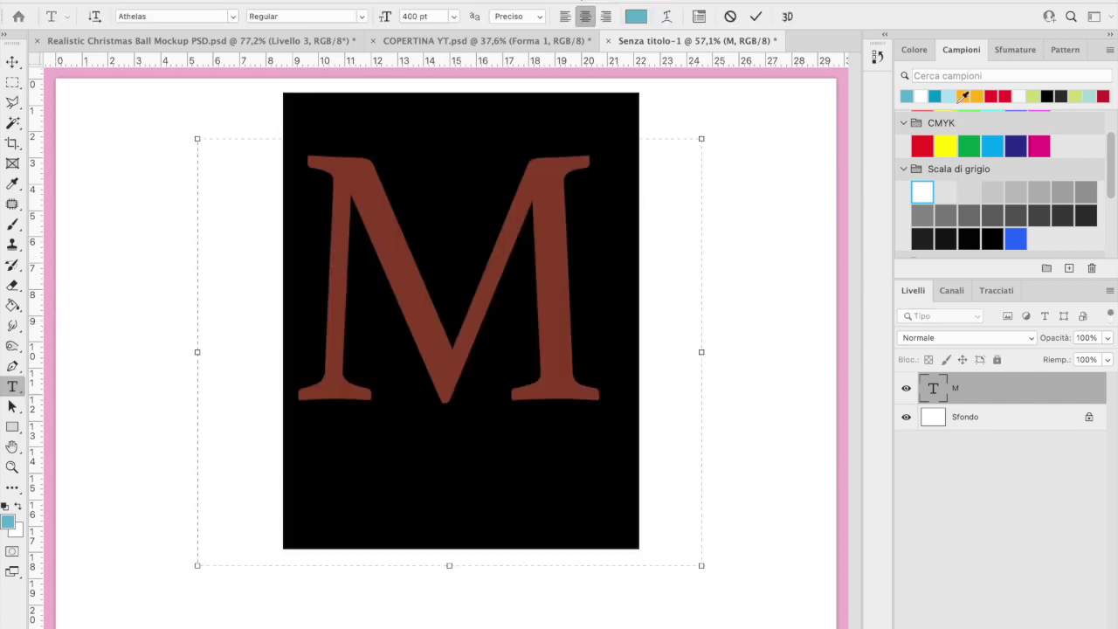
pyautogui.click(1047, 96)
pyautogui.click(583, 273)
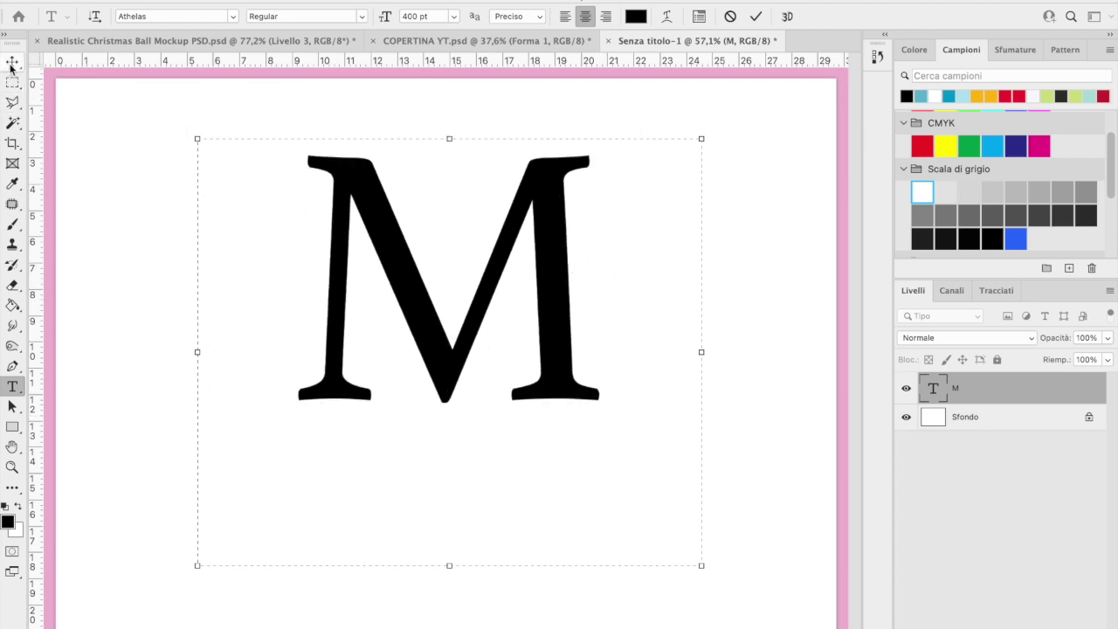
pyautogui.click(14, 63)
# Step: Scale the black M up from opposite corners and shift it down to fill the page
pyautogui.click(195, 140)
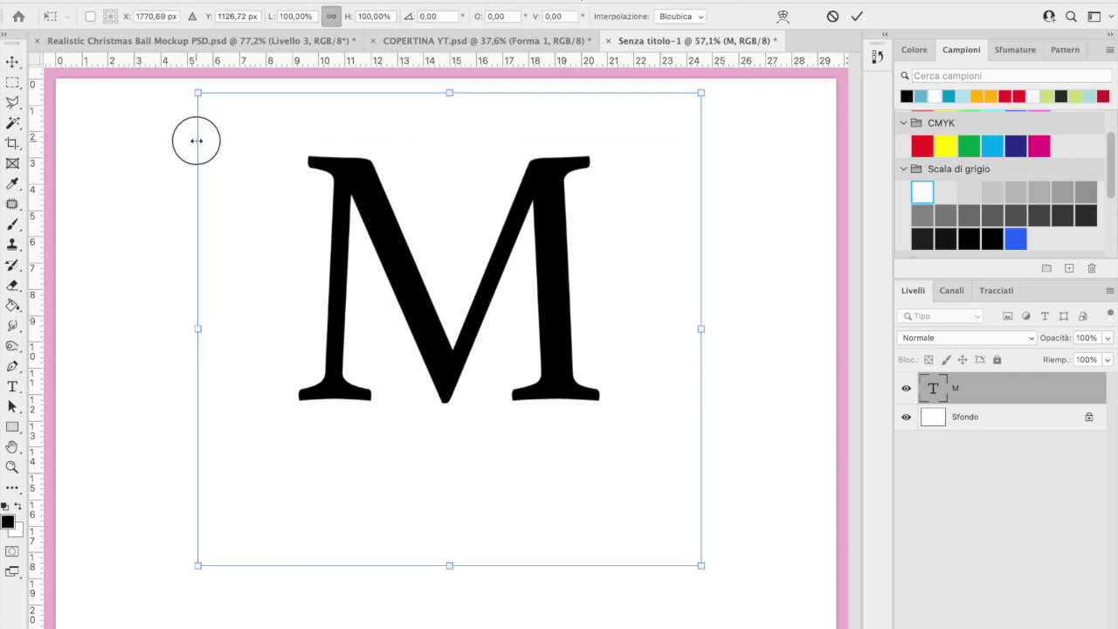
pyautogui.moveTo(194, 93); pyautogui.dragTo(142, 64)
pyautogui.moveTo(702, 562); pyautogui.dragTo(783, 609)
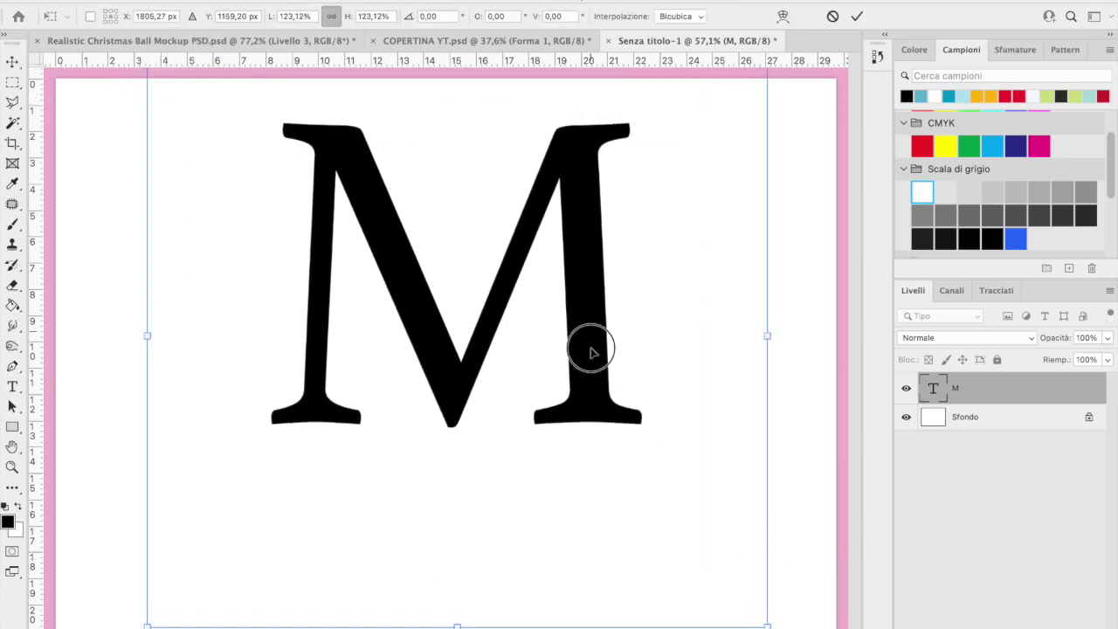
pyautogui.moveTo(591, 332); pyautogui.dragTo(591, 399)
pyautogui.press('Return')
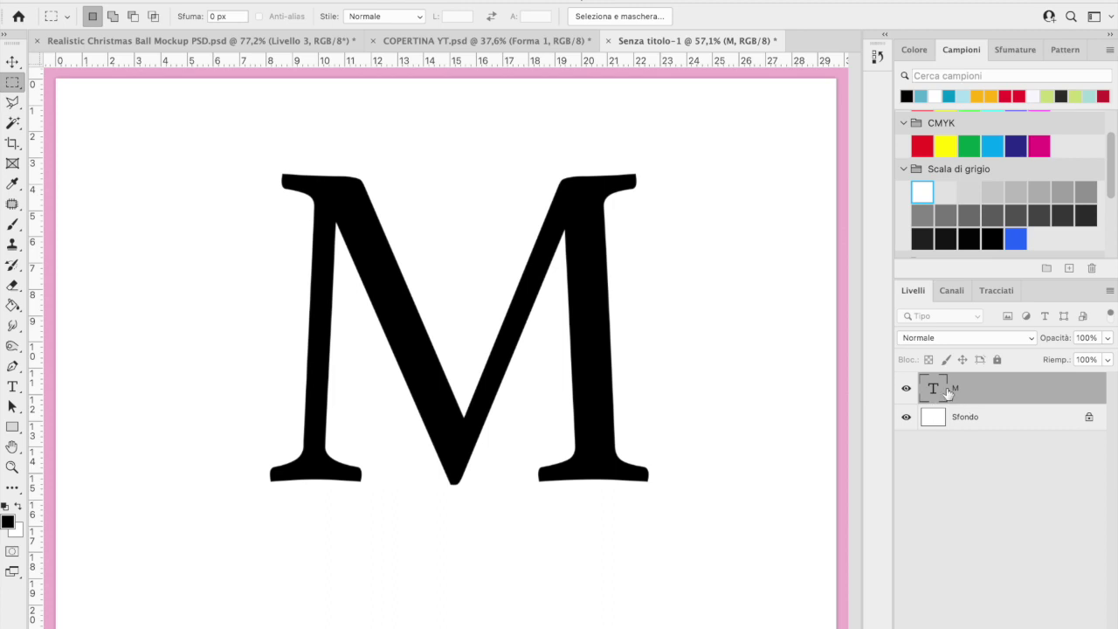
# Step: Convert the M layer to a smart object, then rasterize it into pixels
pyautogui.rightClick(989, 389)
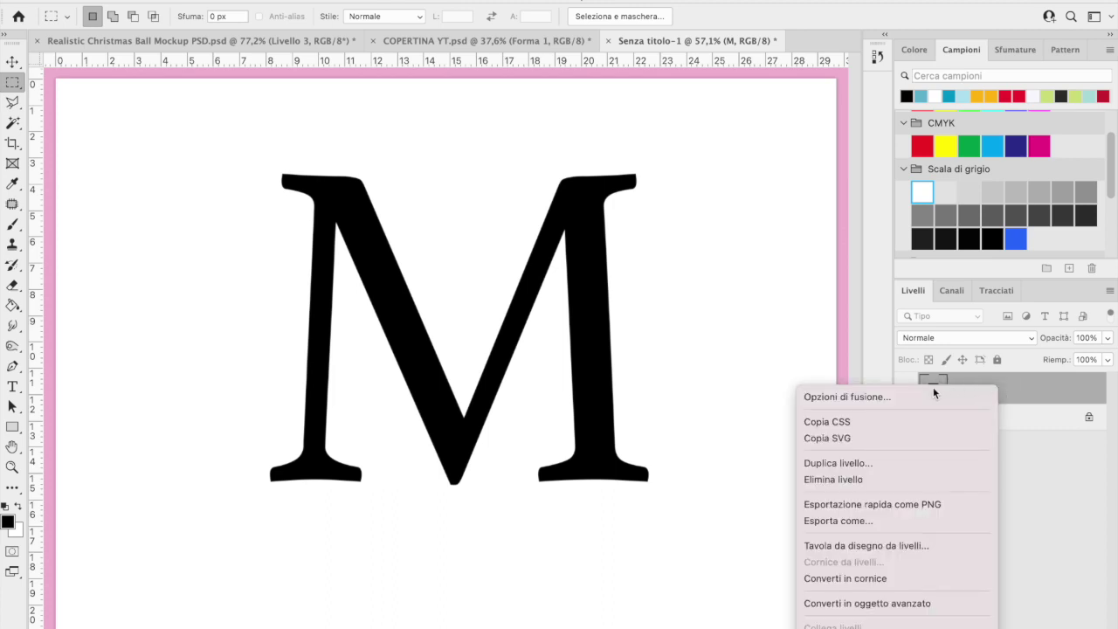
pyautogui.click(904, 605)
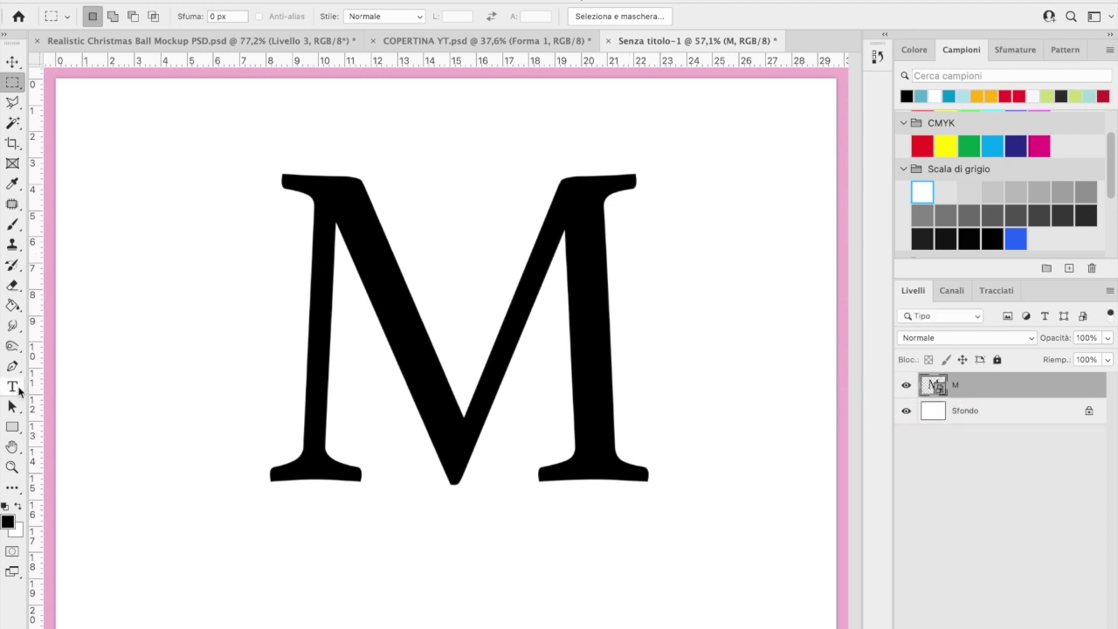
pyautogui.click(12, 386)
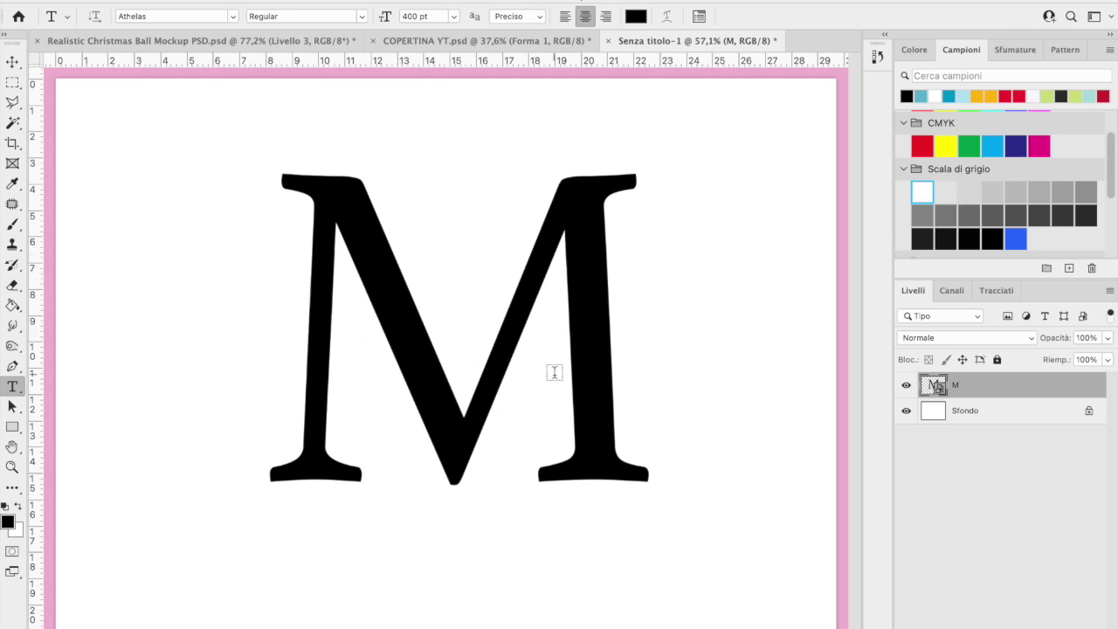
pyautogui.rightClick(992, 385)
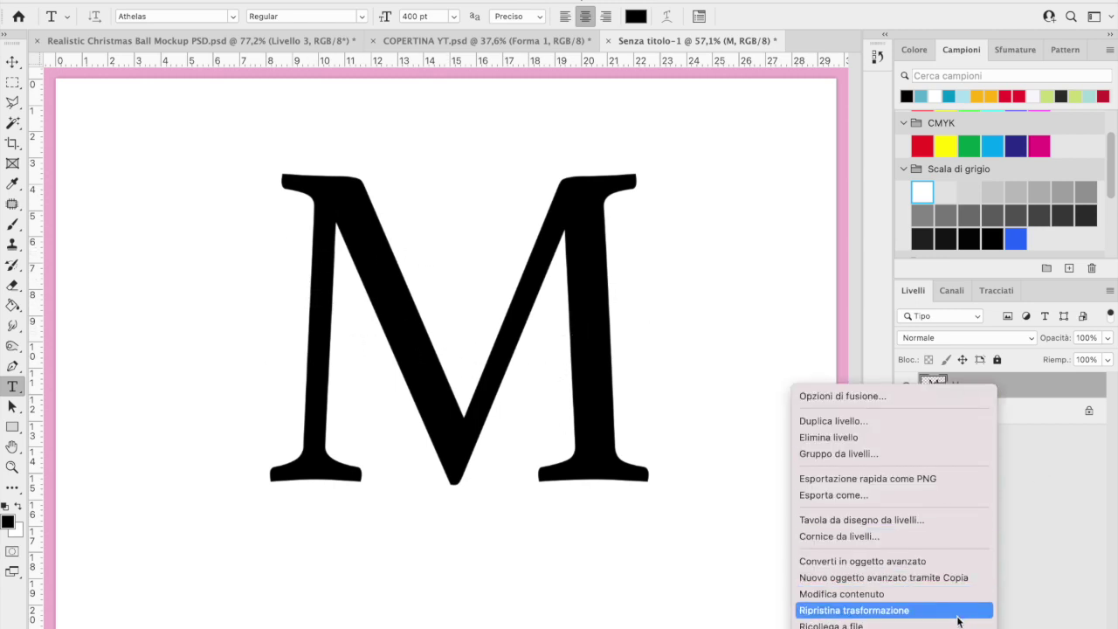
pyautogui.click(914, 534)
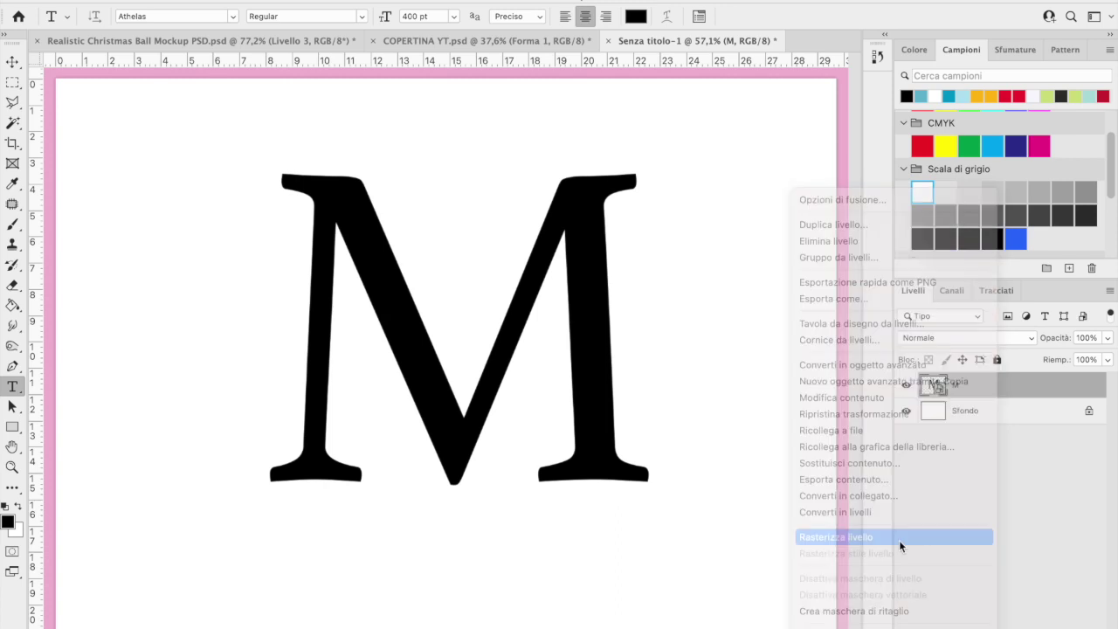
pyautogui.click(11, 81)
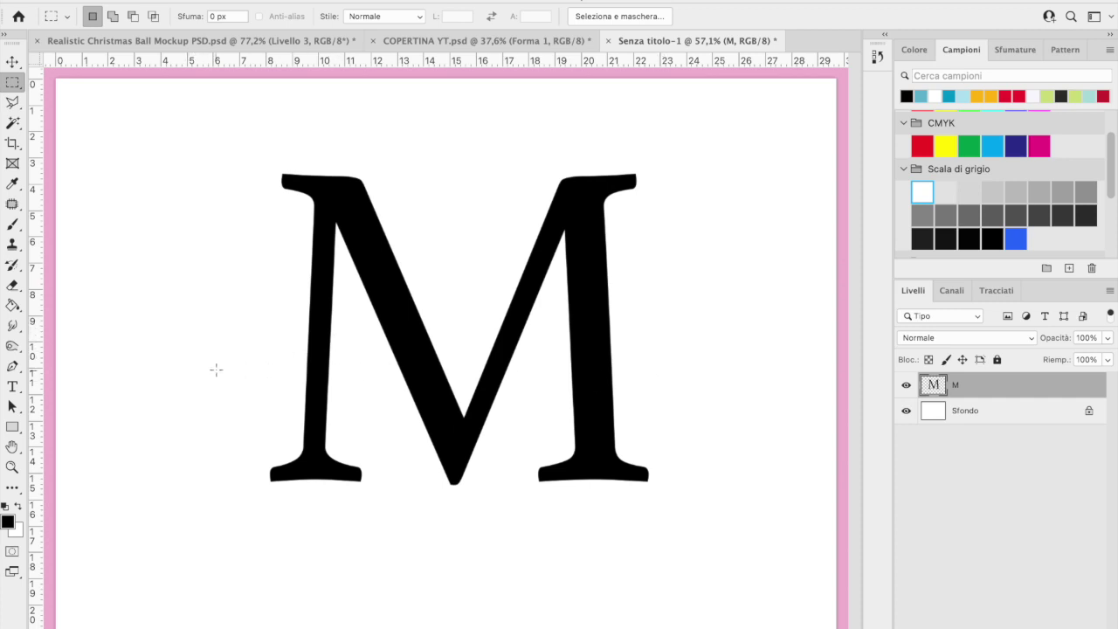
# Step: Select the lower half of the M and move it down to open a gap
pyautogui.moveTo(199, 350)
pyautogui.mouseDown()
pyautogui.moveTo(705, 478)
pyautogui.moveTo(736, 523)
pyautogui.mouseUp()
pyautogui.click(13, 61)
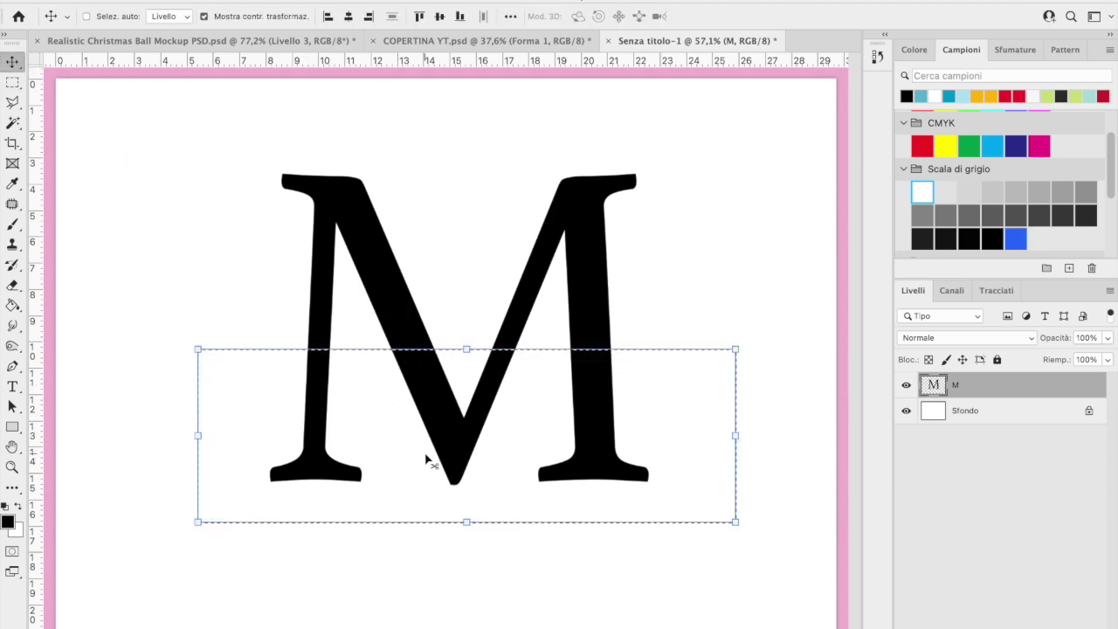
pyautogui.moveTo(428, 452); pyautogui.dragTo(420, 432)
pyautogui.hotkey('ctrl', 'd')
pyautogui.press('m')
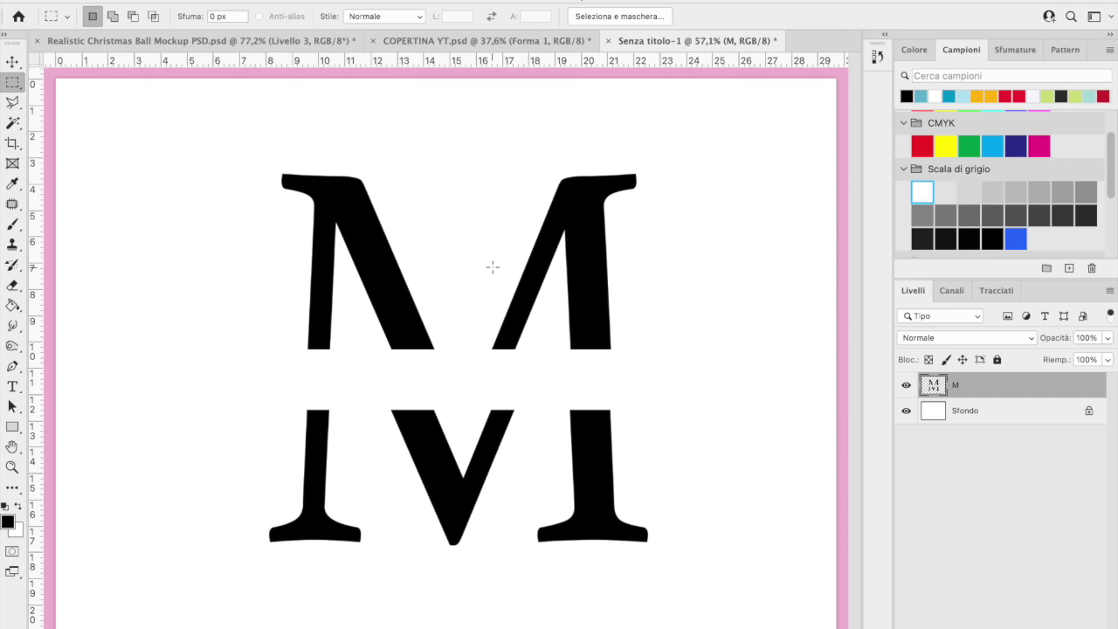
# Step: Widen the split M to the right
pyautogui.press('v')
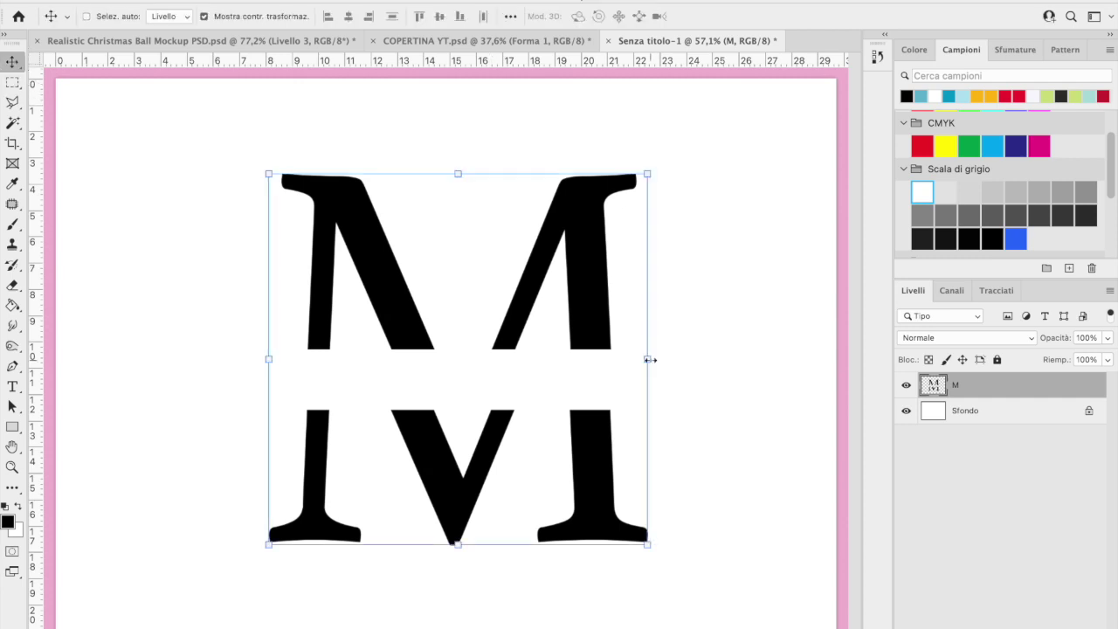
pyautogui.moveTo(647, 359); pyautogui.dragTo(676, 359)
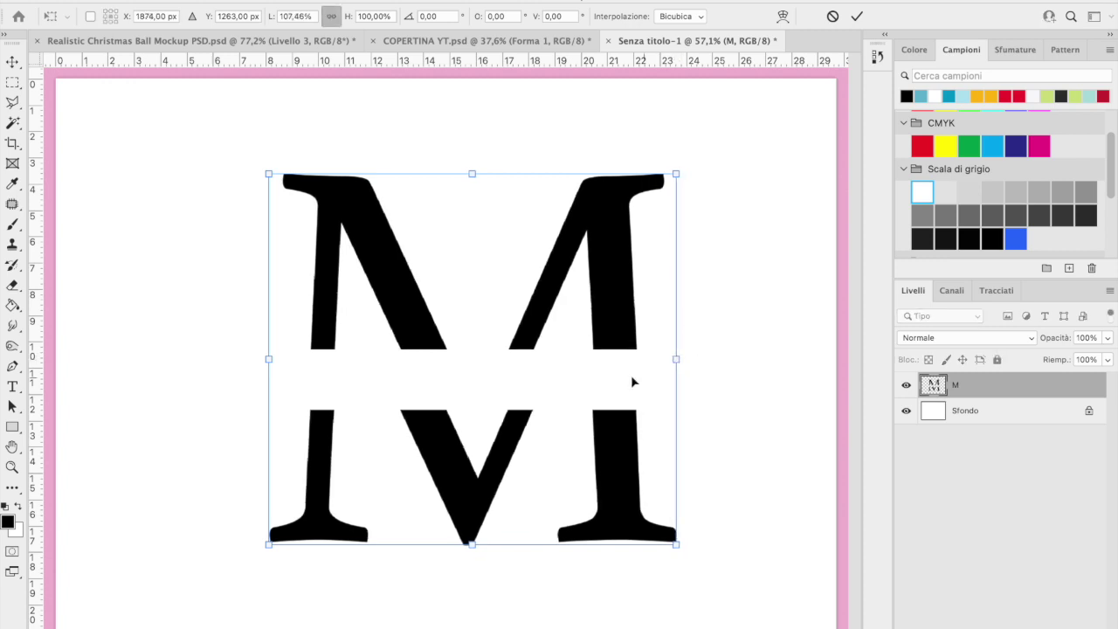
pyautogui.press('Return')
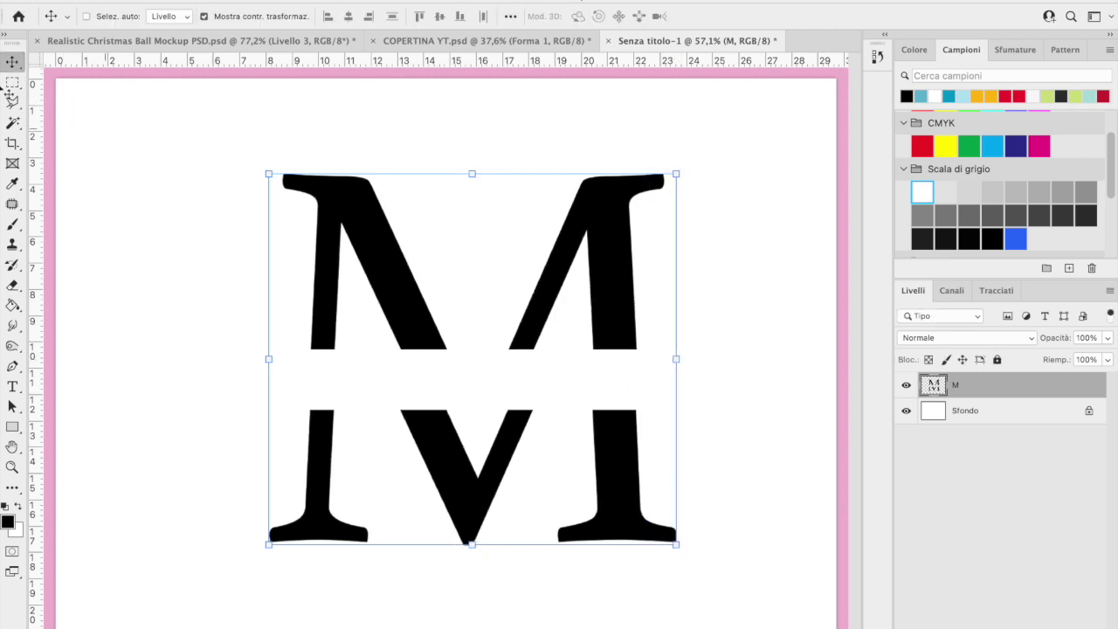
pyautogui.click(12, 83)
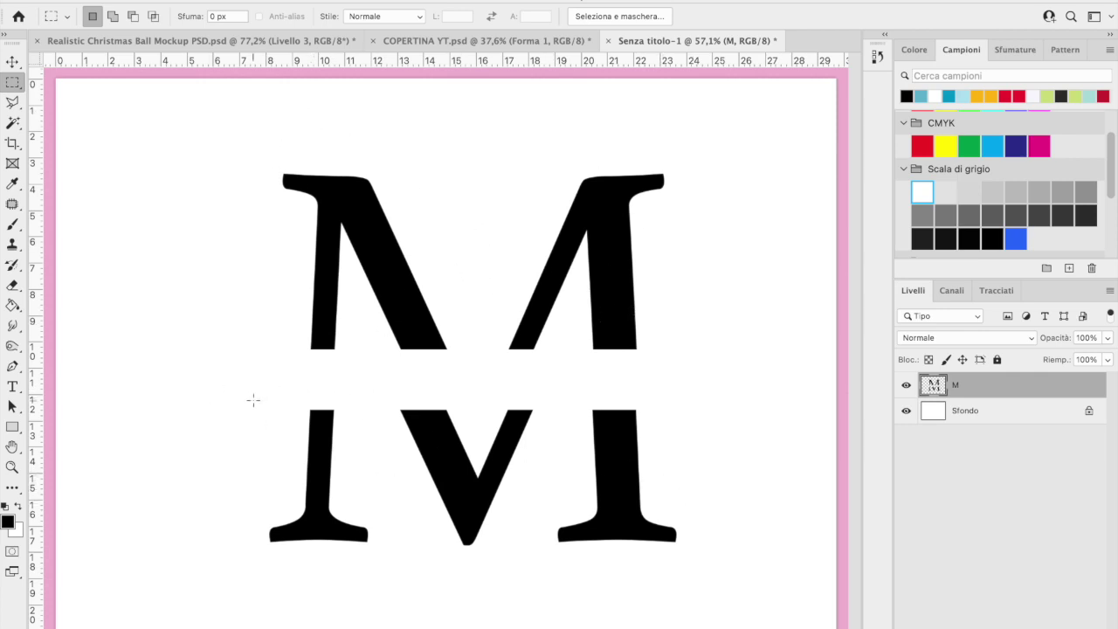
# Step: Nudge the M's lower half down slightly further and deselect
pyautogui.moveTo(242, 393); pyautogui.dragTo(712, 574)
pyautogui.click(11, 61)
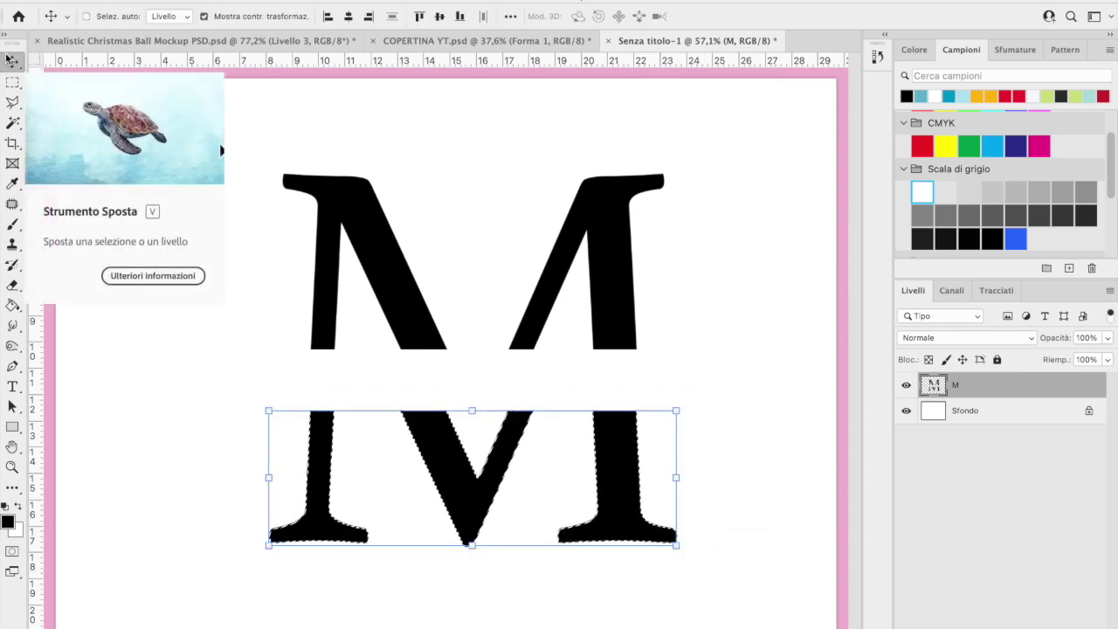
pyautogui.press('Down')
pyautogui.press('Down')
pyautogui.press('Down')
pyautogui.press('Down')
pyautogui.press('Down')
pyautogui.press('Down')
pyautogui.press('Down')
pyautogui.press('Down')
pyautogui.press('Down')
pyautogui.press('Down')
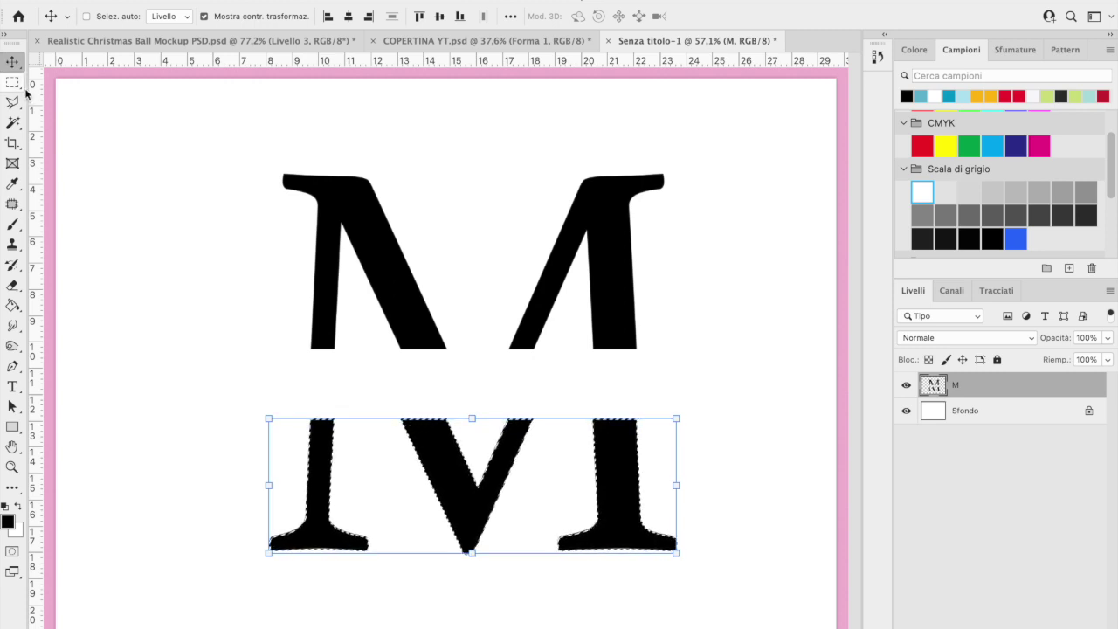
pyautogui.click(12, 83)
pyautogui.click(155, 182)
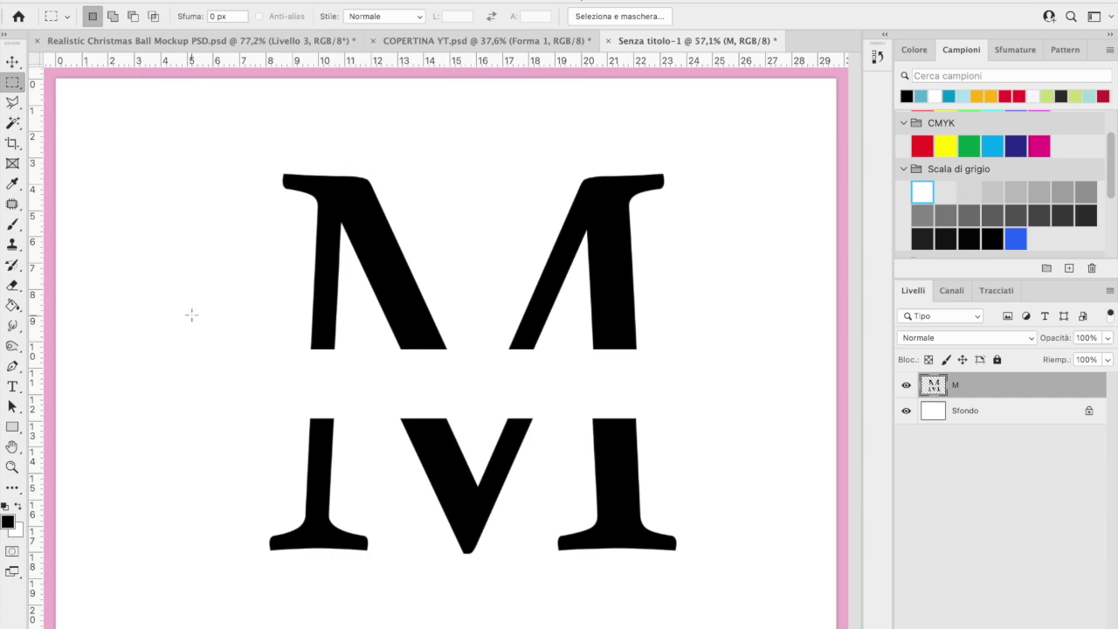
pyautogui.press('u')
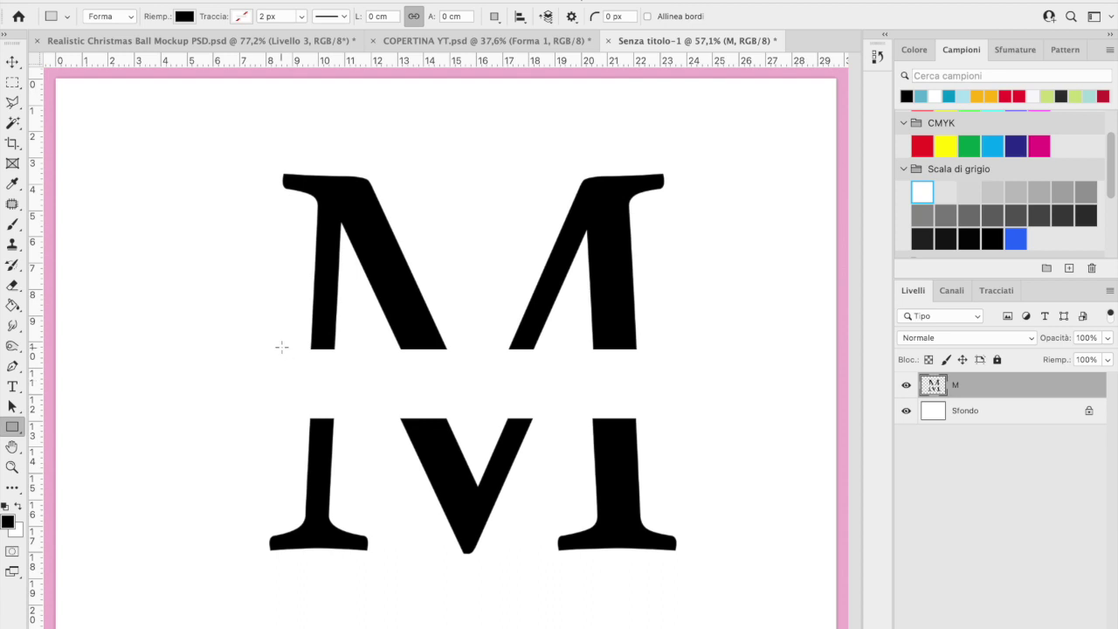
pyautogui.moveTo(289, 351); pyautogui.dragTo(683, 351)
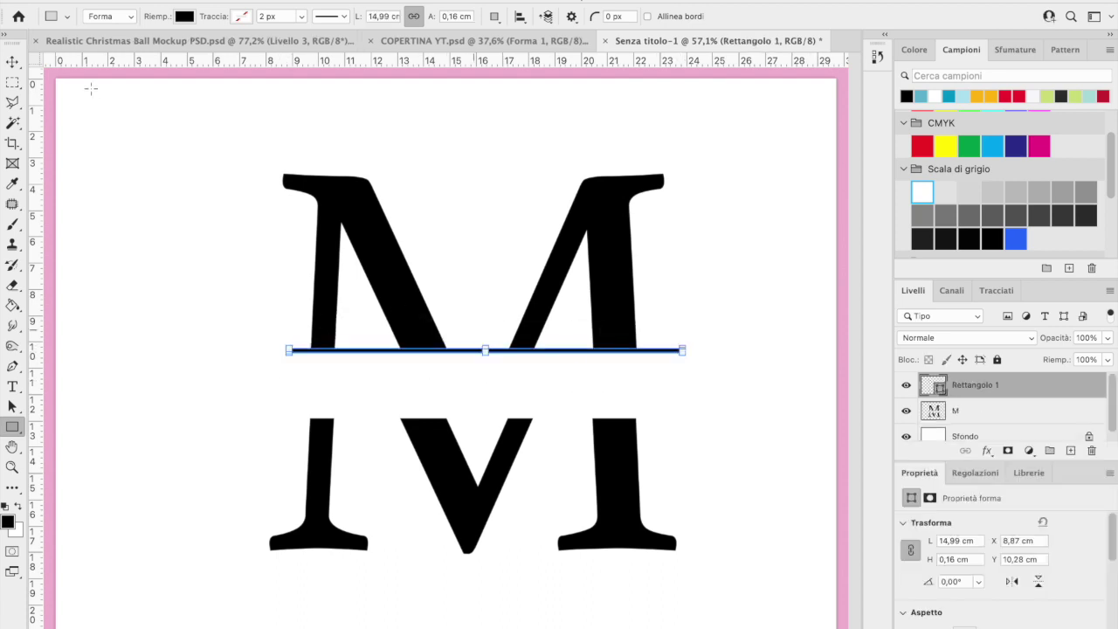
pyautogui.click(19, 84)
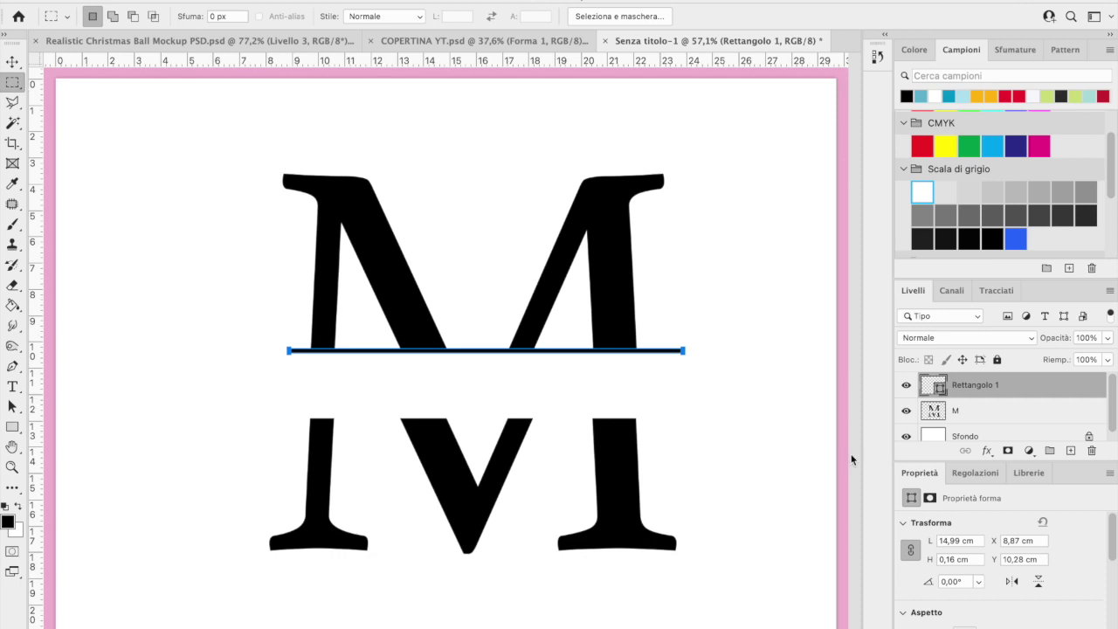
pyautogui.rightClick(1013, 390)
pyautogui.click(886, 470)
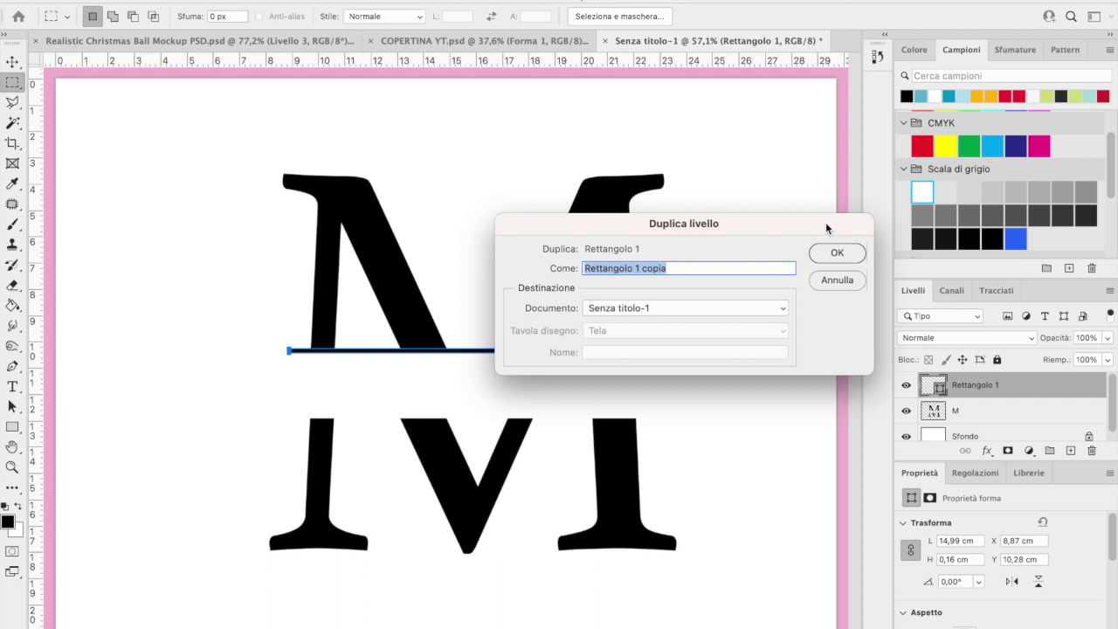
pyautogui.click(821, 263)
pyautogui.press('v')
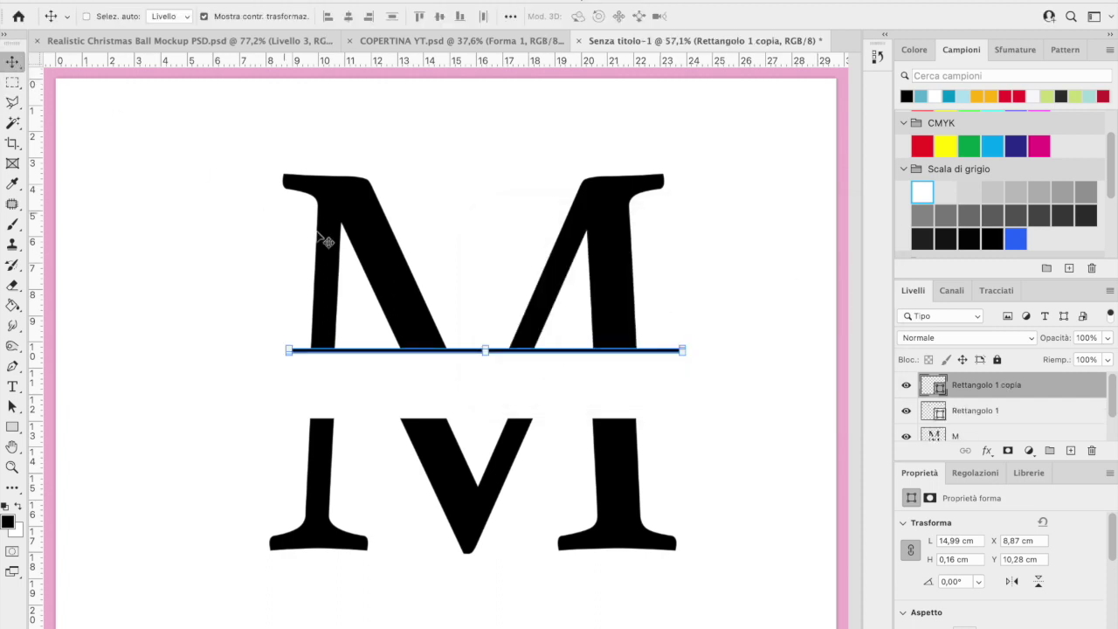
pyautogui.moveTo(432, 356); pyautogui.dragTo(435, 421)
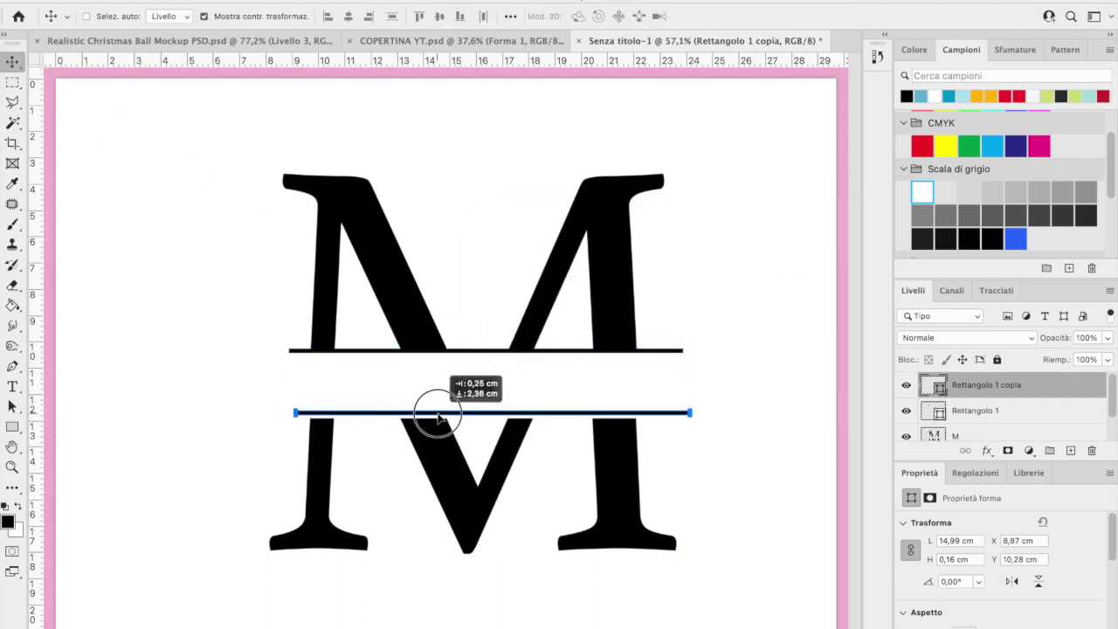
pyautogui.moveTo(435, 421); pyautogui.dragTo(437, 416)
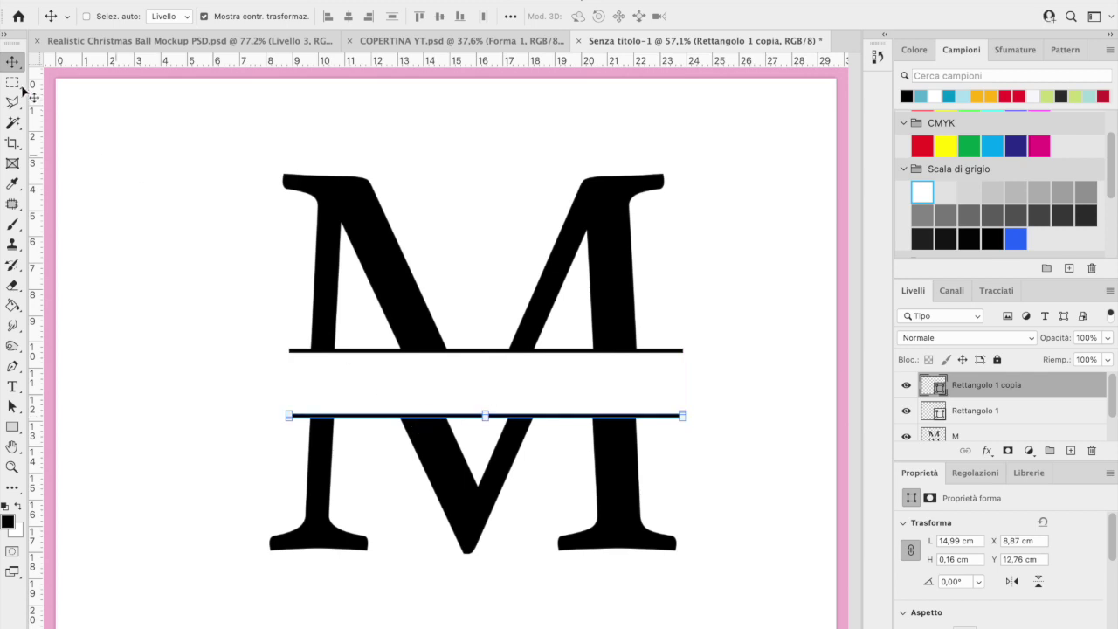
pyautogui.press('m')
pyautogui.click(1024, 418)
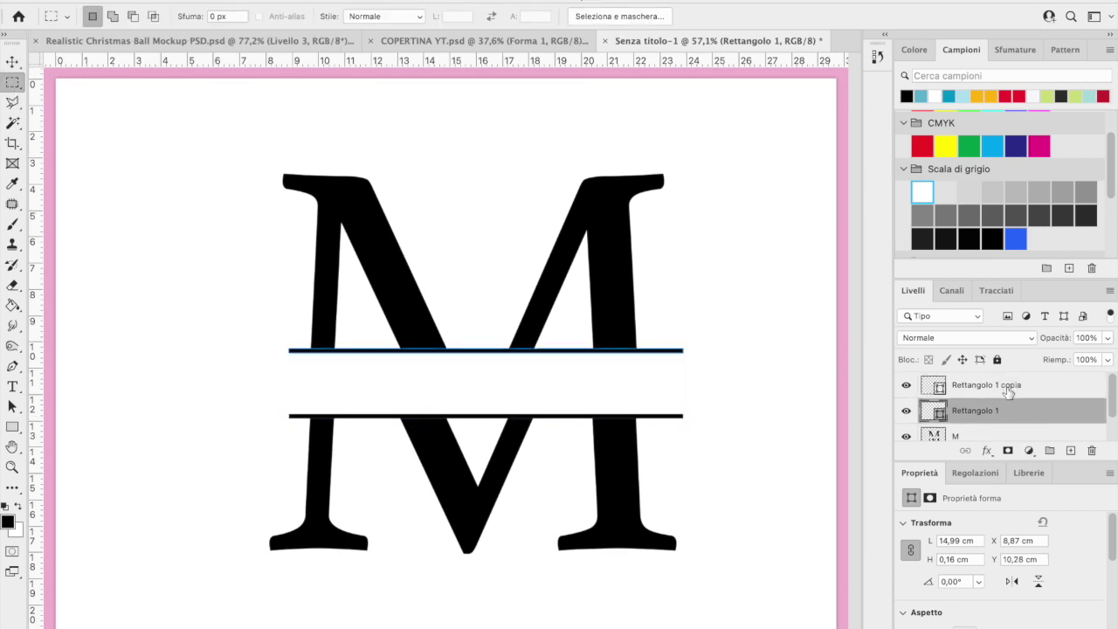
pyautogui.click(1006, 387)
pyautogui.click(1003, 437)
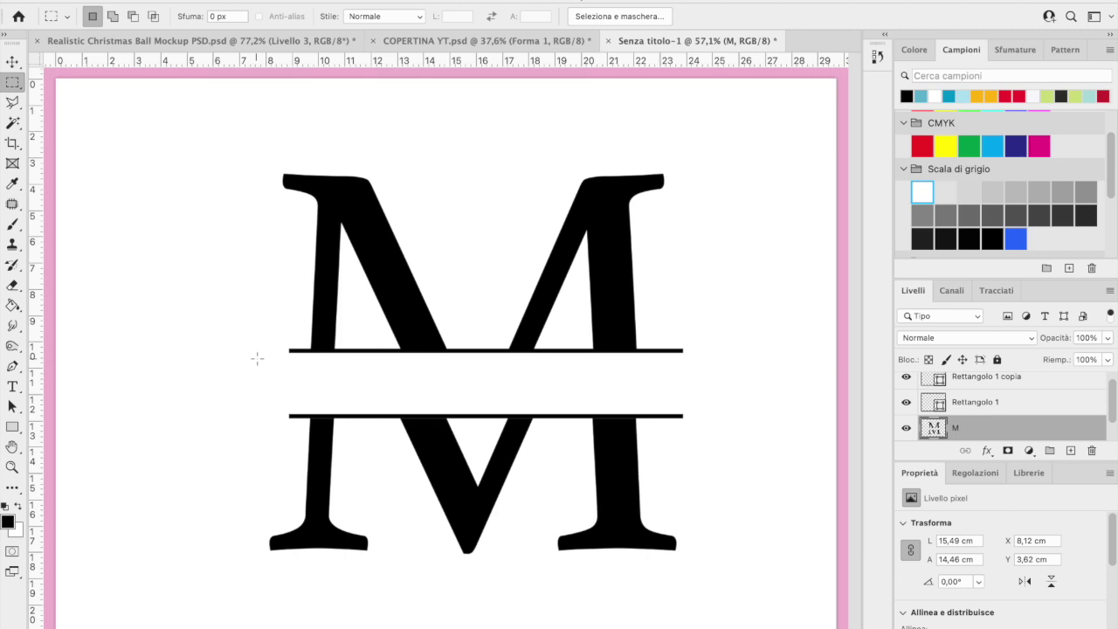
pyautogui.click(979, 381)
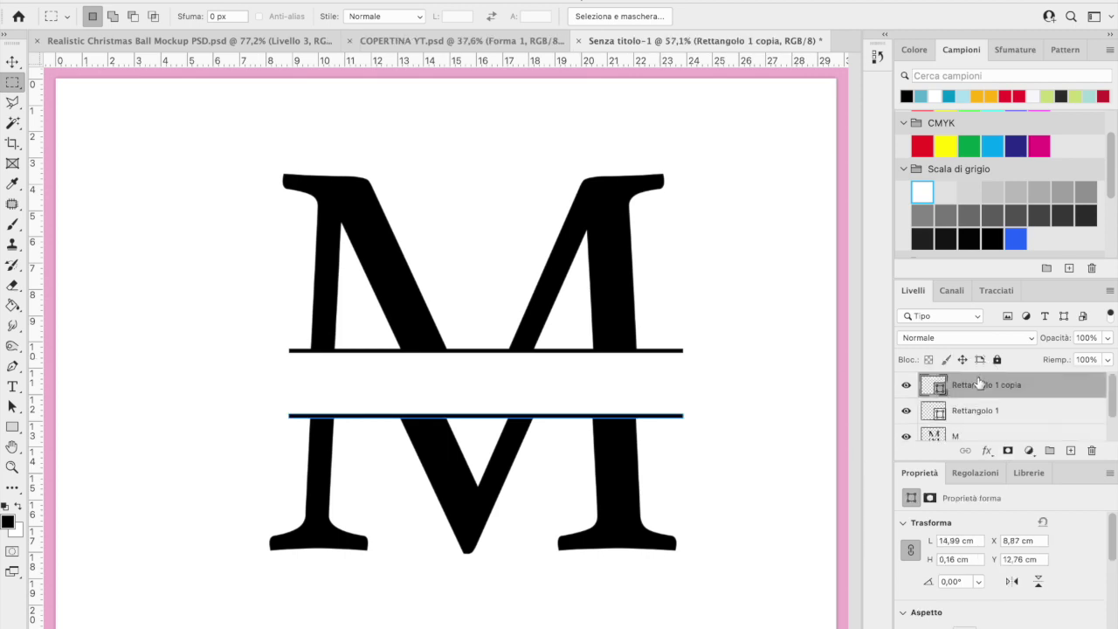
pyautogui.hotkey('ctrl', 'e')
pyautogui.hotkey('ctrl', 'e')
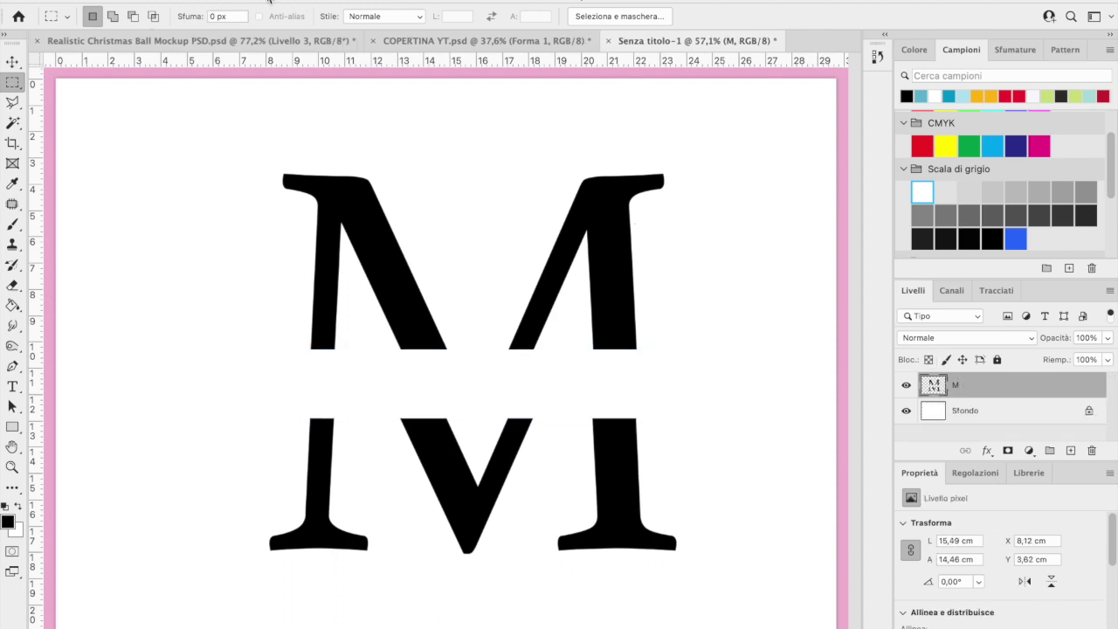
pyautogui.moveTo(269, 1); pyautogui.dragTo(262, 50)
# Step: Open the christmas-element-silhouettes1 folder from Download and scroll through its PNGs
pyautogui.click(229, 1)
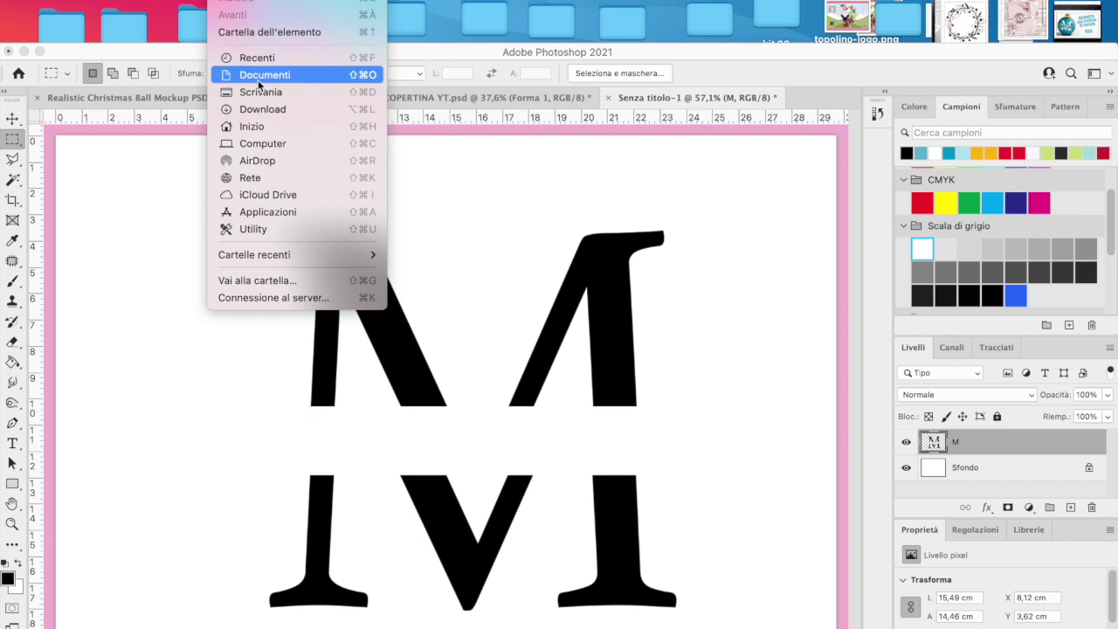
pyautogui.click(253, 109)
pyautogui.moveTo(350, 49)
pyautogui.mouseDown()
pyautogui.moveTo(356, 7)
pyautogui.moveTo(335, 56)
pyautogui.mouseUp()
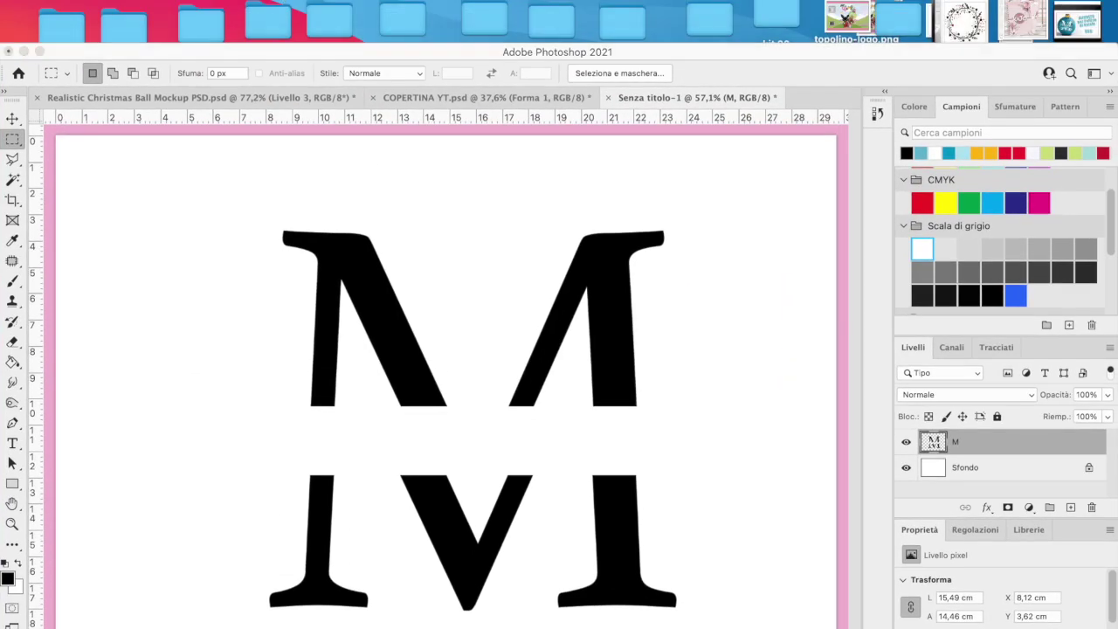
pyautogui.click(229, 1)
pyautogui.click(254, 108)
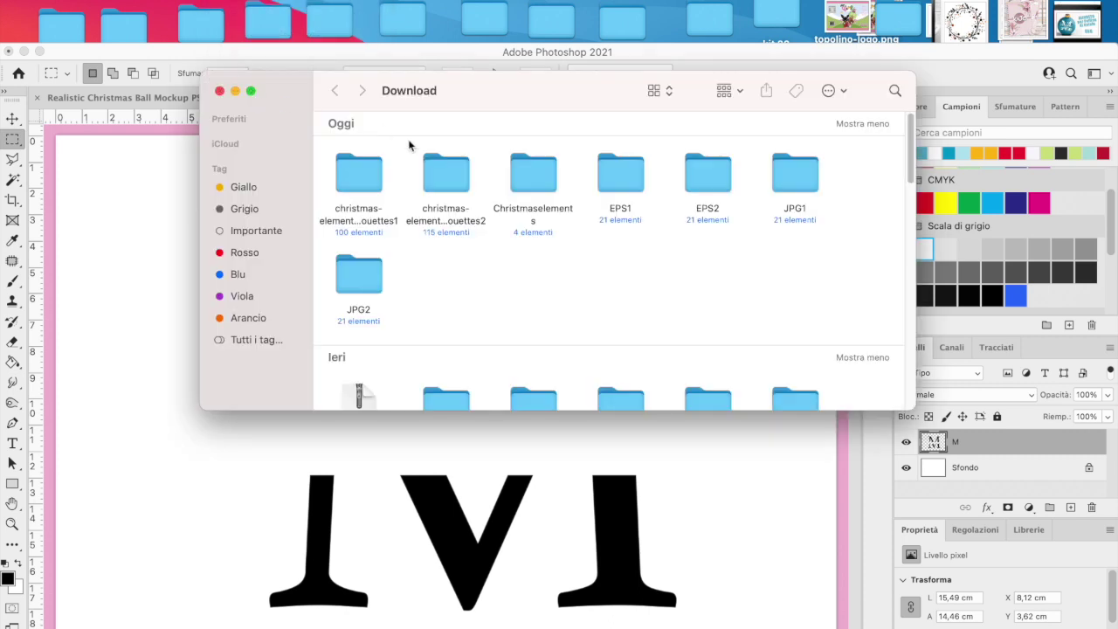
pyautogui.doubleClick(365, 174)
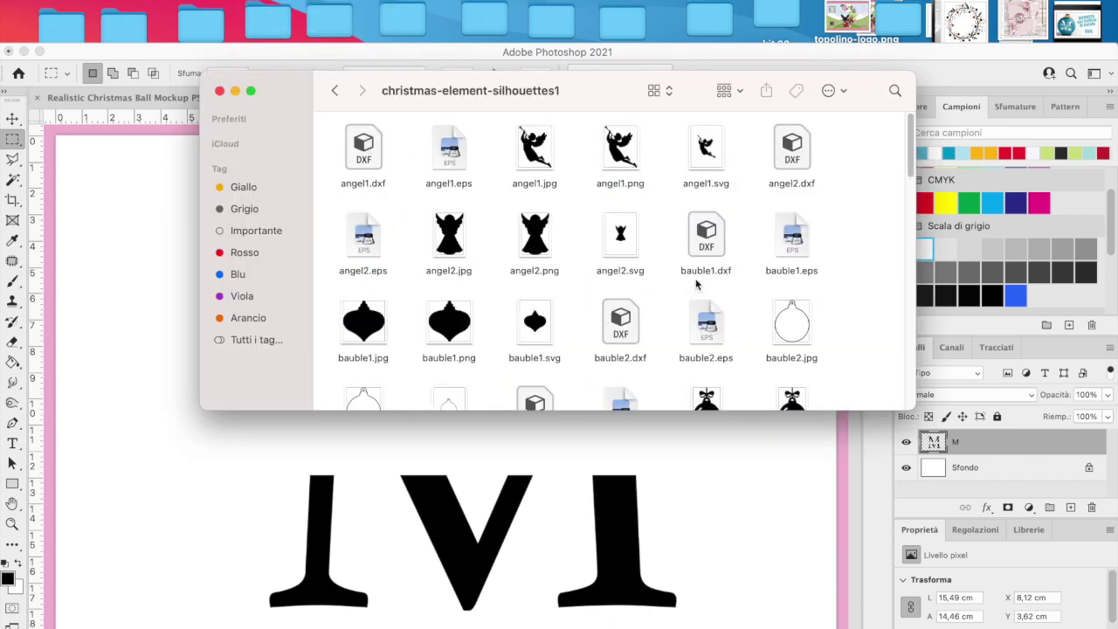
pyautogui.scroll(-5, 697, 284)
pyautogui.scroll(-5, 696, 284)
pyautogui.scroll(-3, 696, 284)
# Step: Place the PNG-33-11 sleigh, scaled to 117.7%, over the M's upper half
pyautogui.scroll(3, 506, 305)
pyautogui.scroll(2, 506, 305)
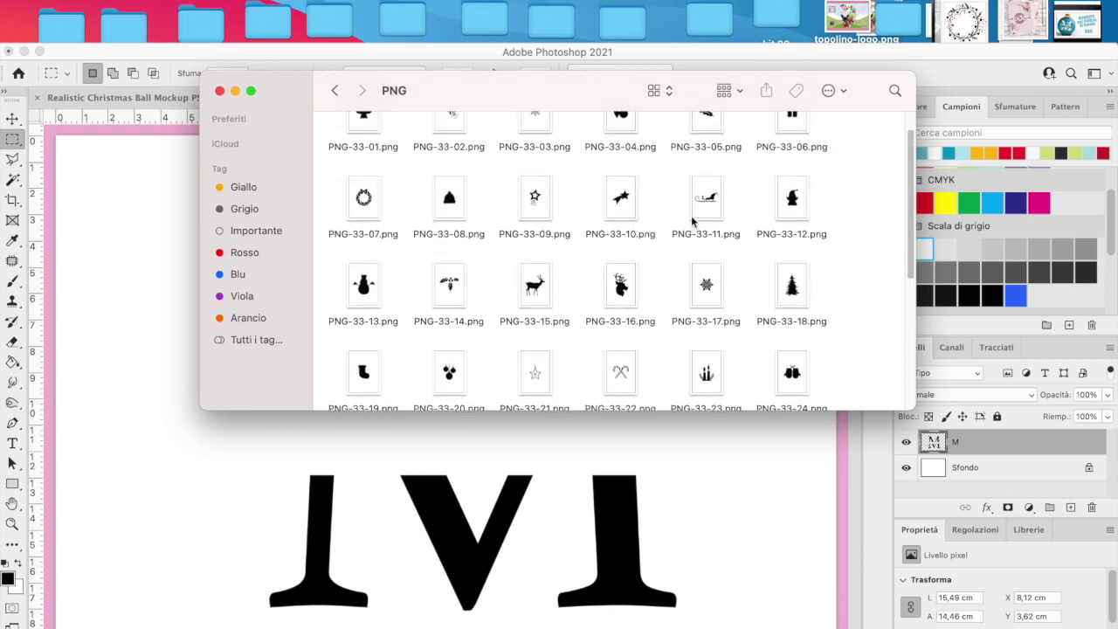
pyautogui.moveTo(690, 225); pyautogui.dragTo(582, 507)
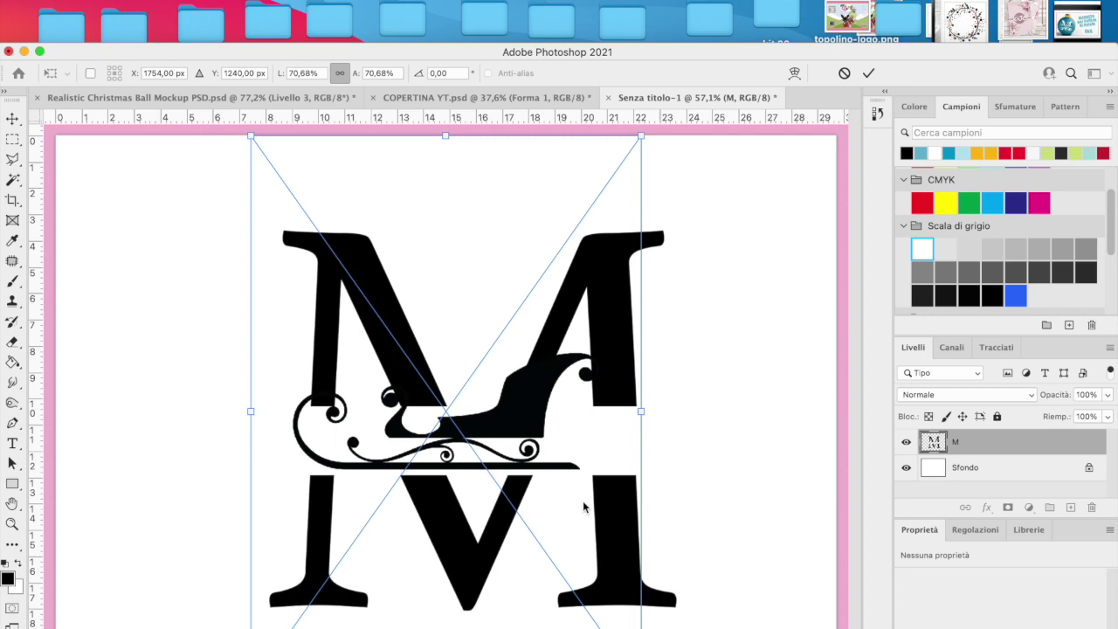
pyautogui.moveTo(500, 461); pyautogui.dragTo(404, 384)
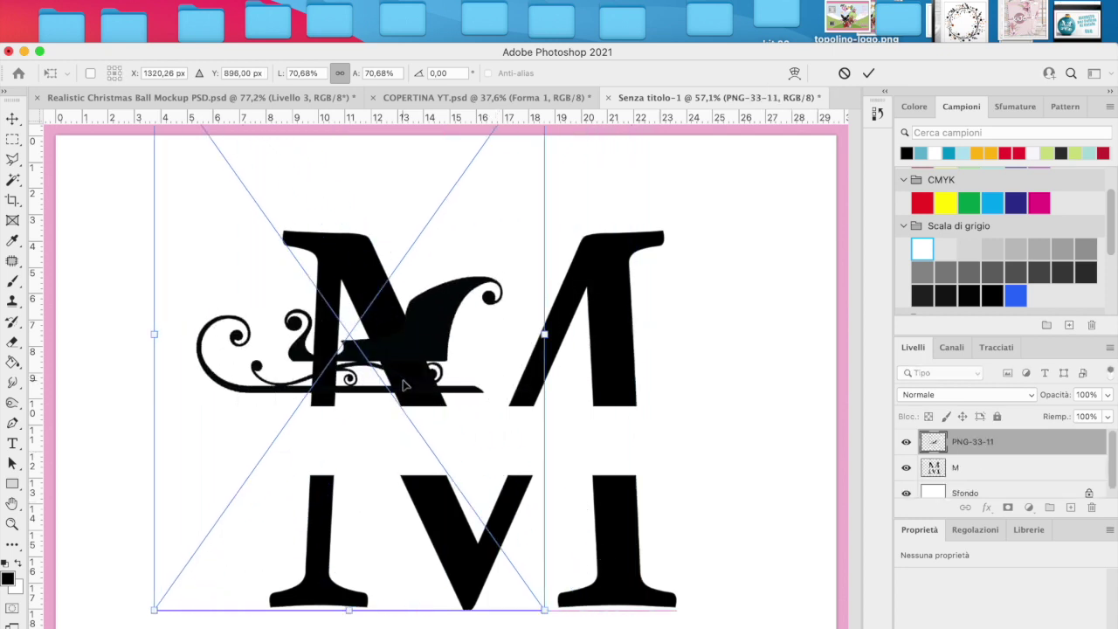
pyautogui.scroll(2, 404, 385)
pyautogui.scroll(-5, 399, 387)
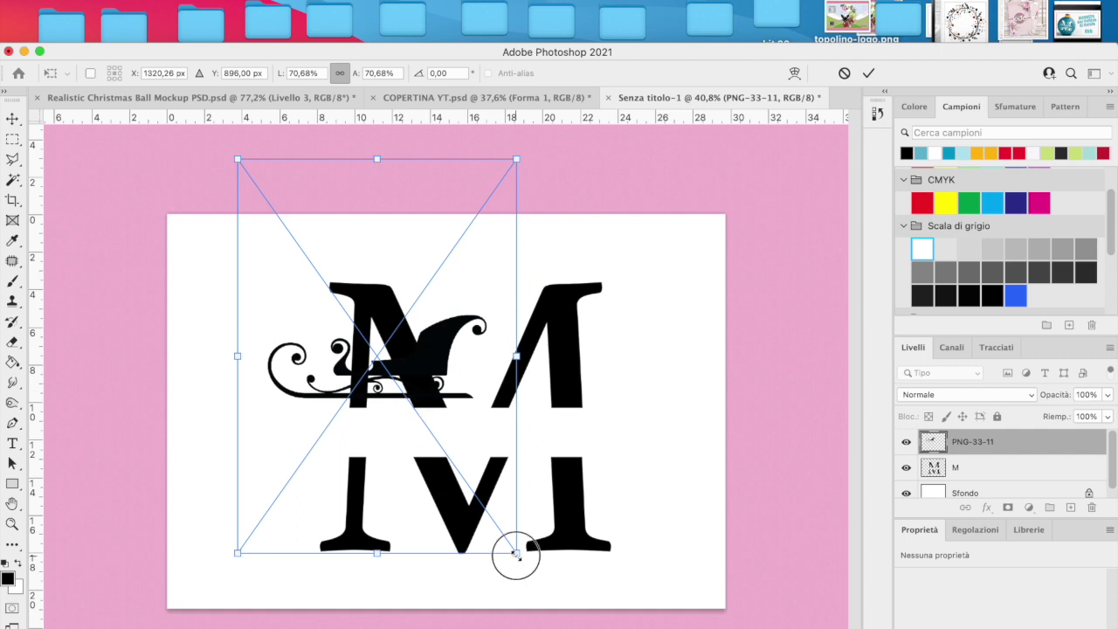
pyautogui.moveTo(515, 552); pyautogui.dragTo(701, 628)
pyautogui.moveTo(549, 504)
pyautogui.mouseDown()
pyautogui.moveTo(544, 357)
pyautogui.moveTo(529, 375)
pyautogui.moveTo(387, 425)
pyautogui.moveTo(537, 364)
pyautogui.moveTo(542, 349)
pyautogui.moveTo(539, 359)
pyautogui.mouseUp()
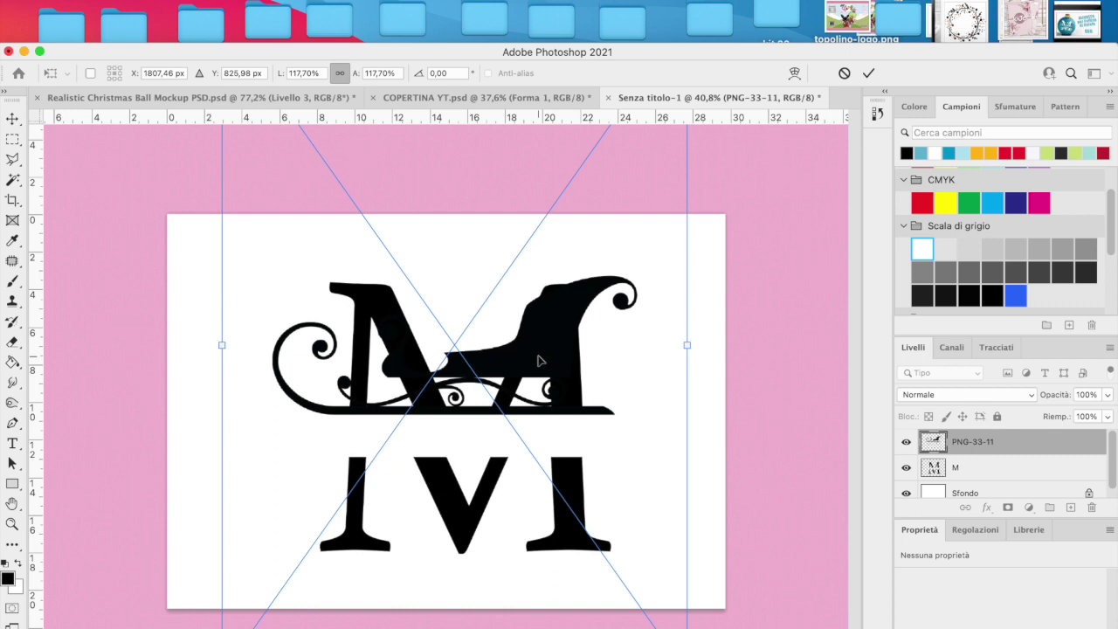
pyautogui.press('Return')
pyautogui.press('m')
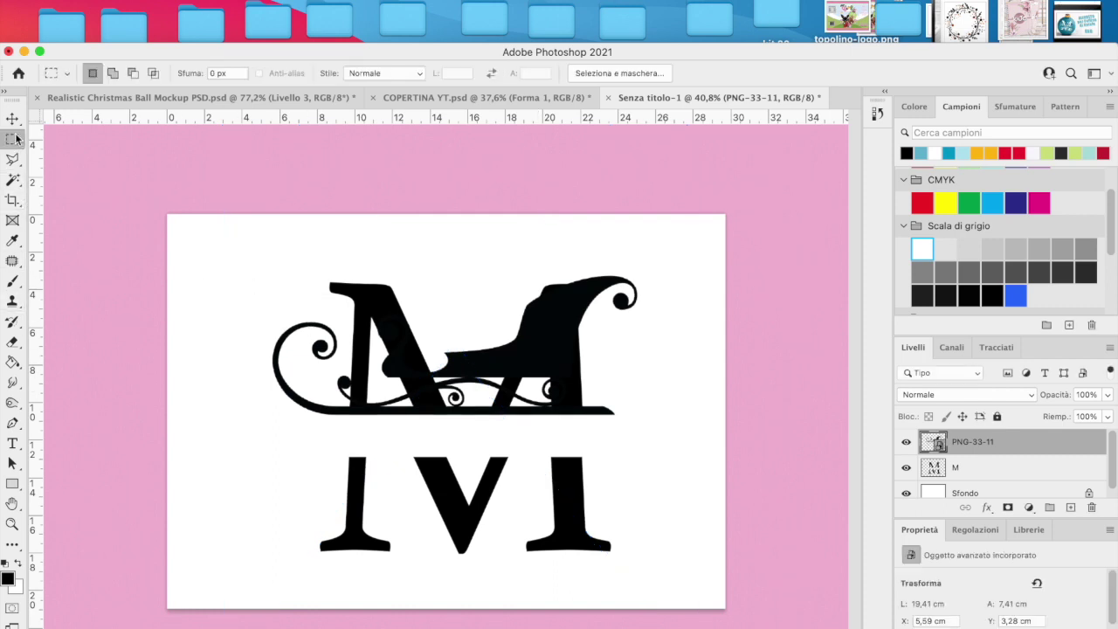
# Step: Delete the right part of the sleigh silhouette
pyautogui.moveTo(357, 257); pyautogui.dragTo(654, 405)
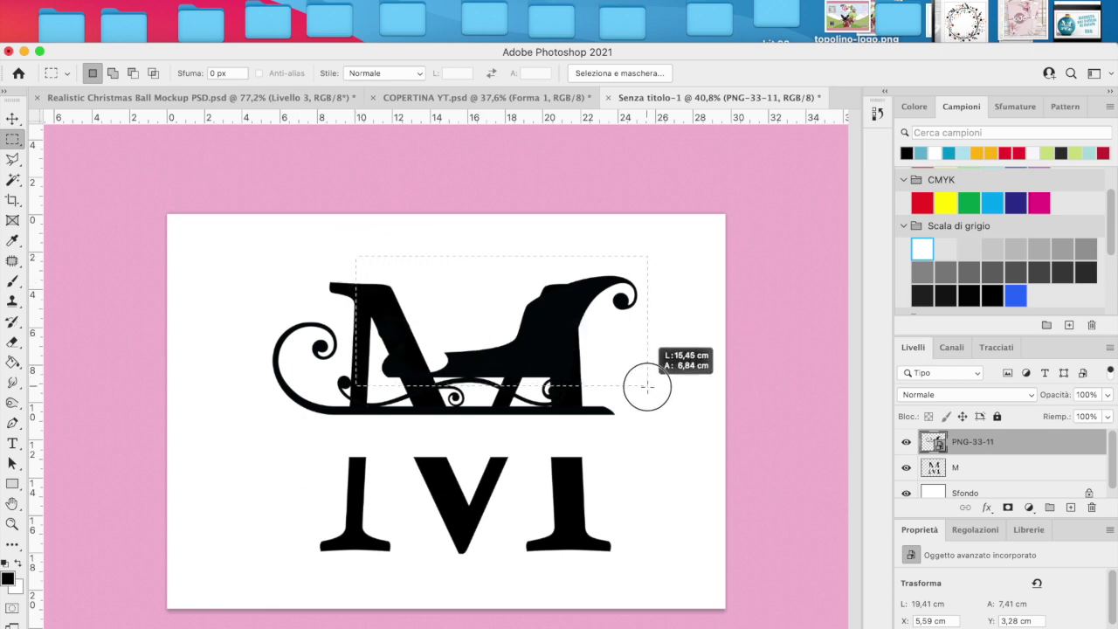
pyautogui.press('Delete')
pyautogui.click(331, 402)
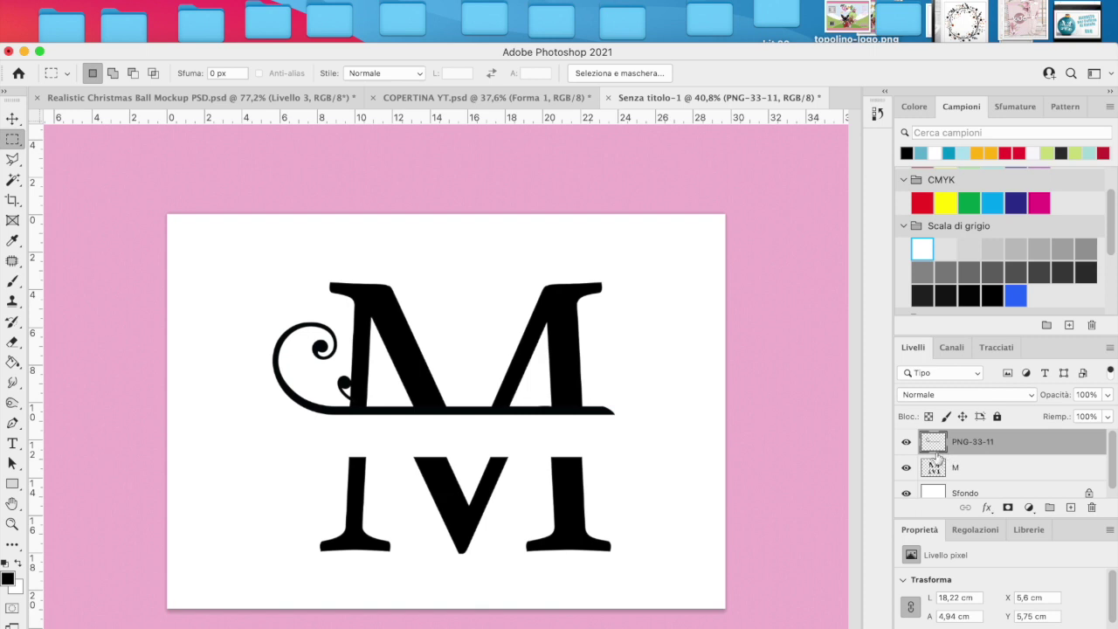
# Step: Duplicate the swirl bar layer, rotate the copy 180°, and move it onto the lower M
pyautogui.rightClick(1003, 448)
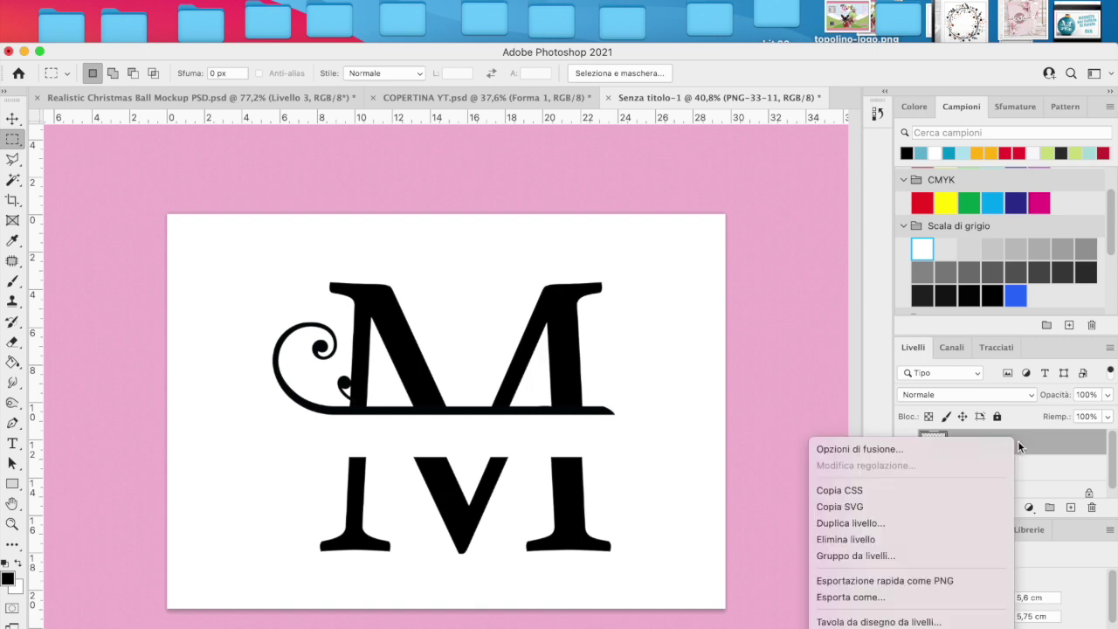
pyautogui.click(883, 523)
pyautogui.press('Return')
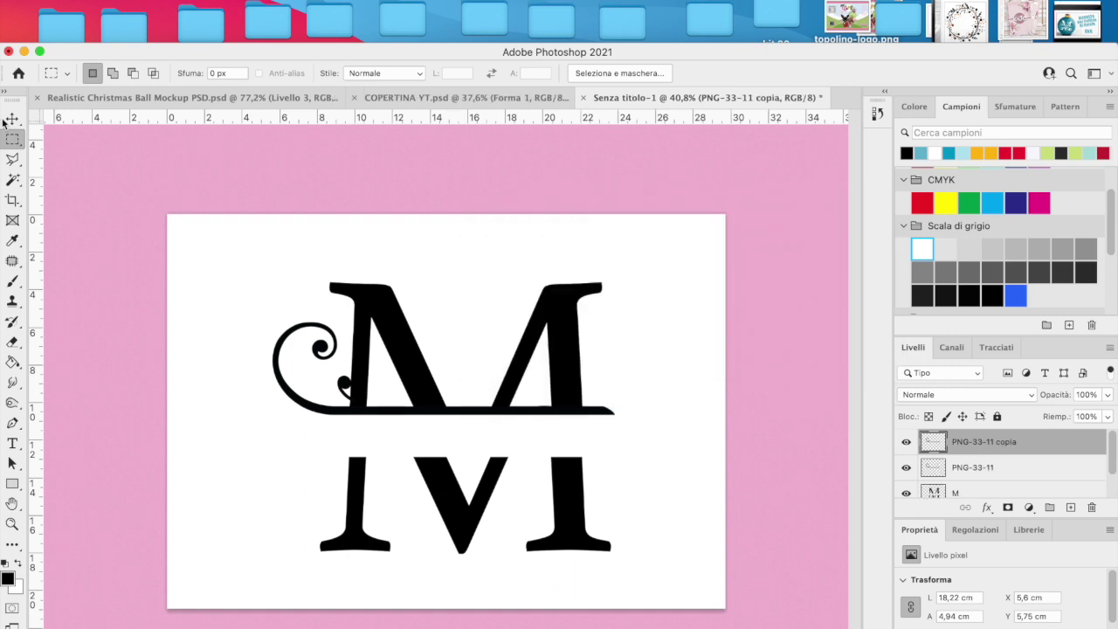
pyautogui.click(13, 119)
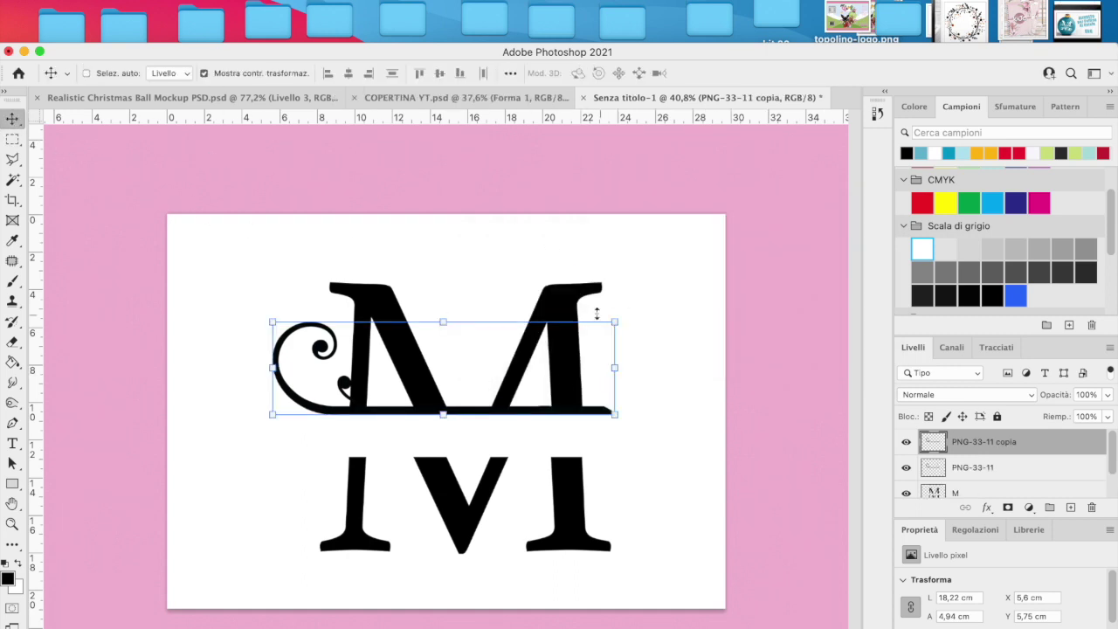
pyautogui.click(625, 314)
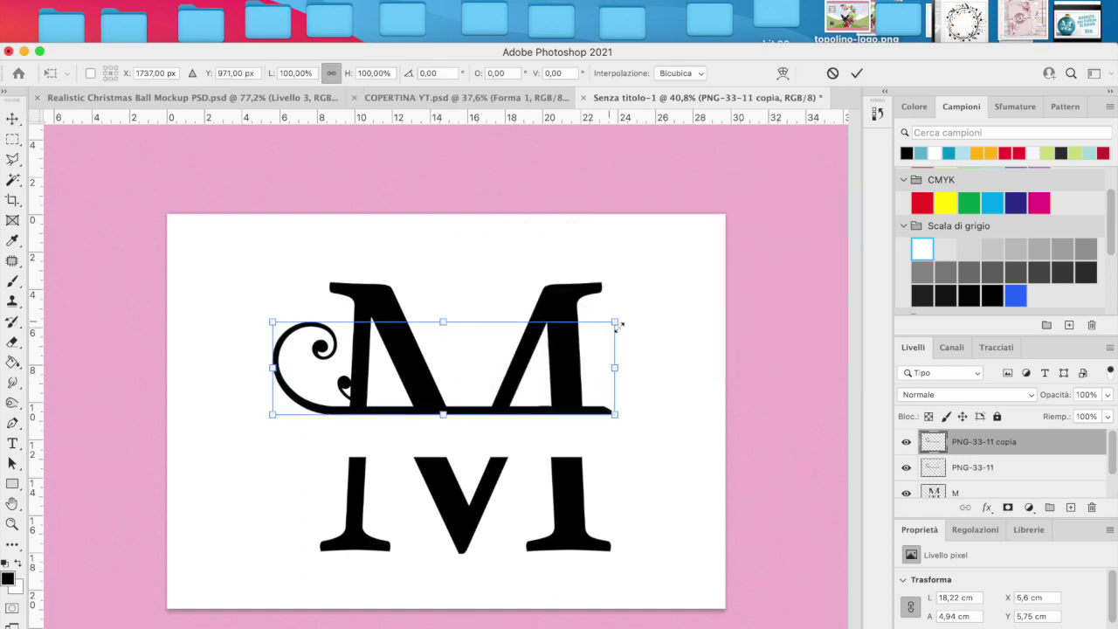
pyautogui.click(436, 73)
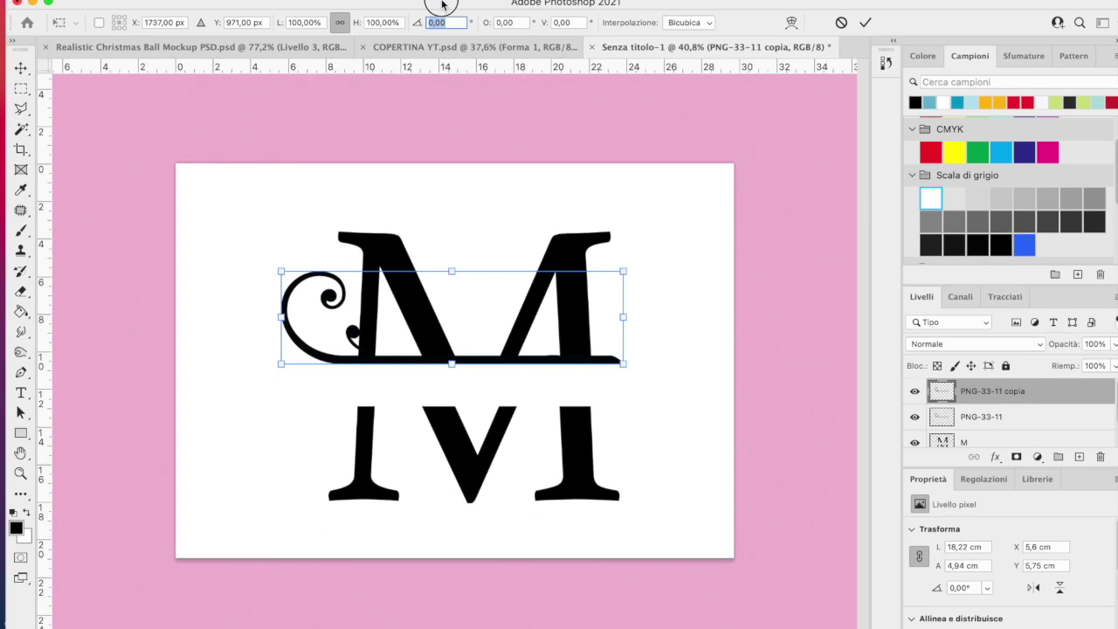
pyautogui.write('180')
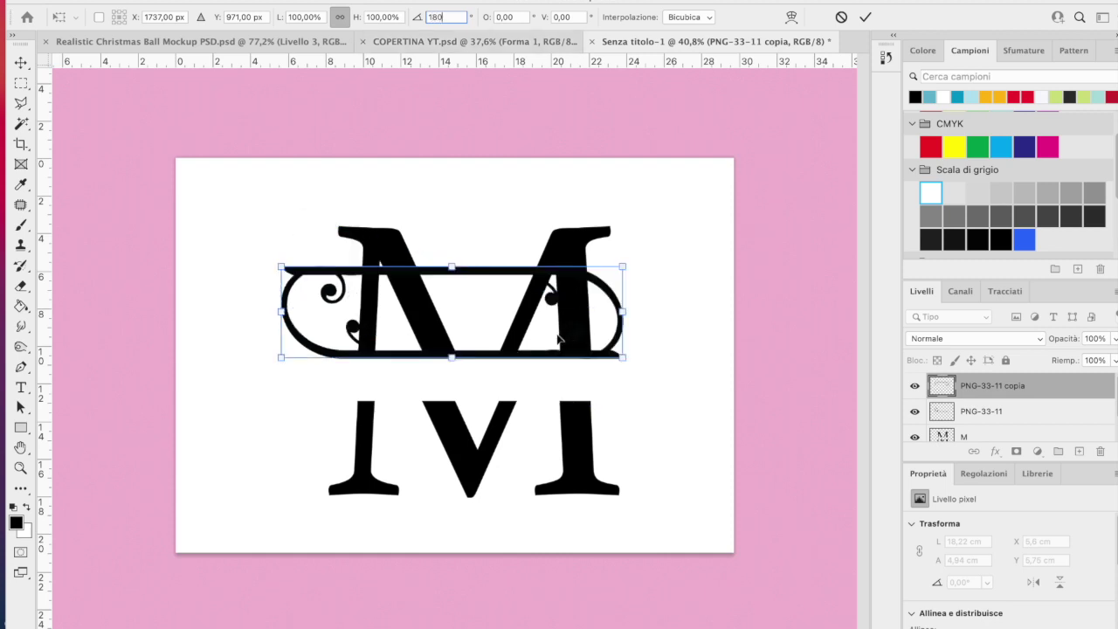
pyautogui.moveTo(475, 268); pyautogui.dragTo(520, 402)
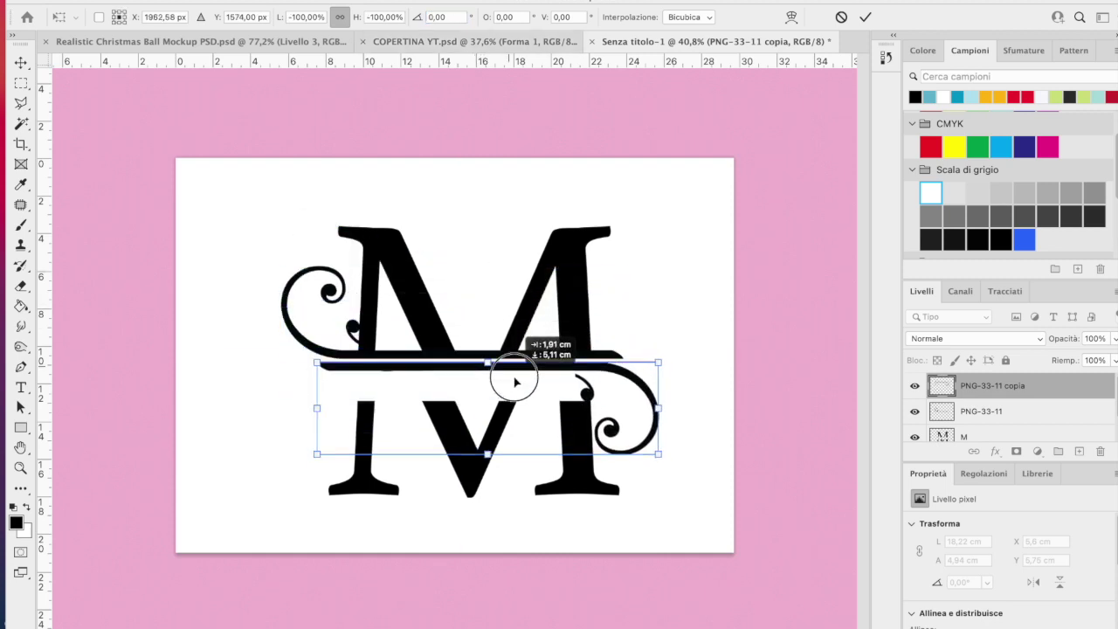
pyautogui.moveTo(520, 402); pyautogui.dragTo(519, 408)
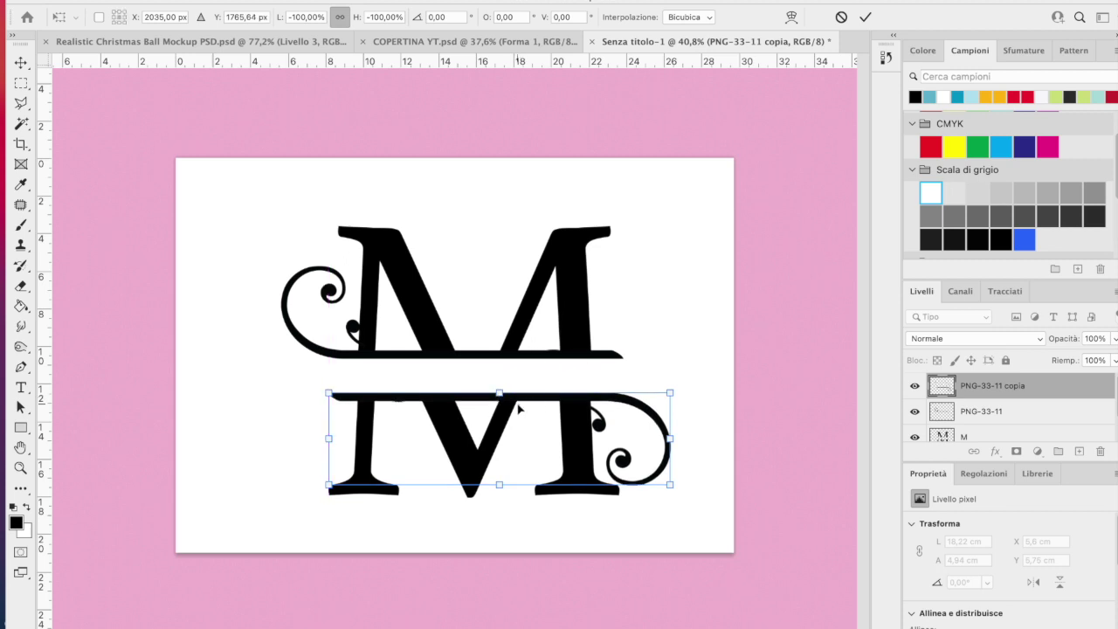
# Step: Add the holly, shrunk and slightly tilted, beside the upper M's right leg
pyautogui.click(21, 82)
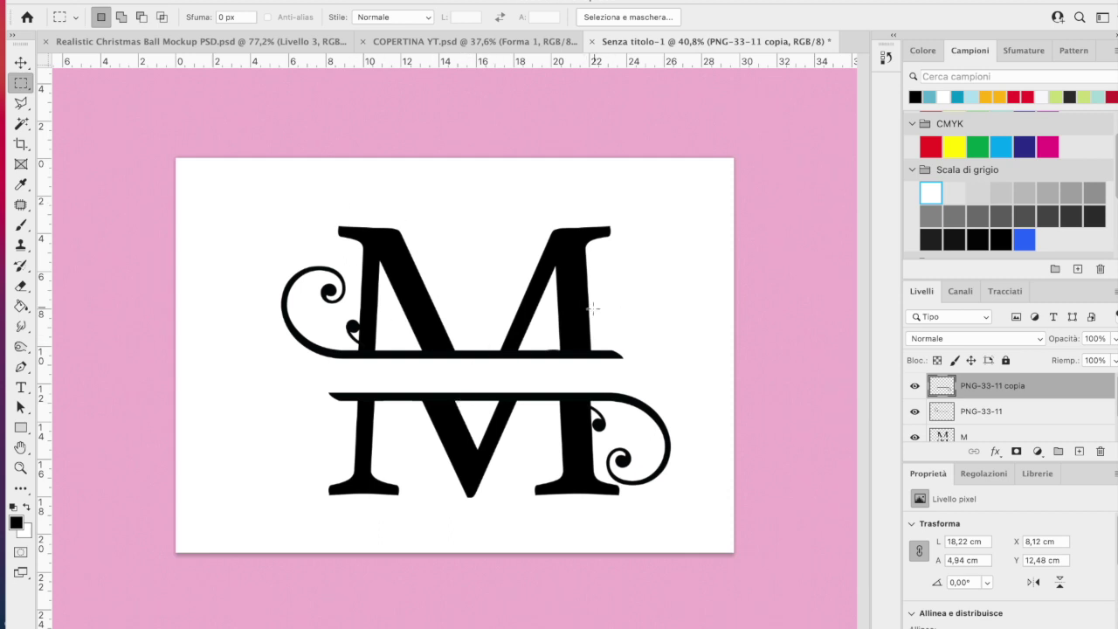
pyautogui.click(21, 62)
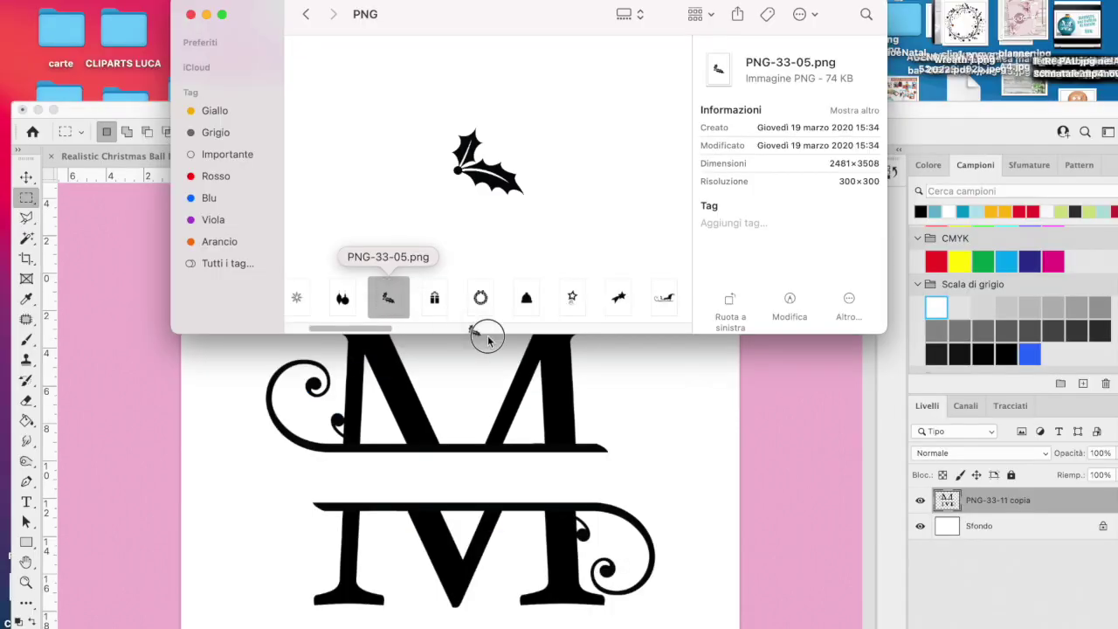
pyautogui.moveTo(488, 340); pyautogui.dragTo(492, 445)
pyautogui.moveTo(611, 489); pyautogui.dragTo(719, 499)
pyautogui.moveTo(612, 419); pyautogui.dragTo(624, 370)
pyautogui.moveTo(725, 271); pyautogui.dragTo(734, 289)
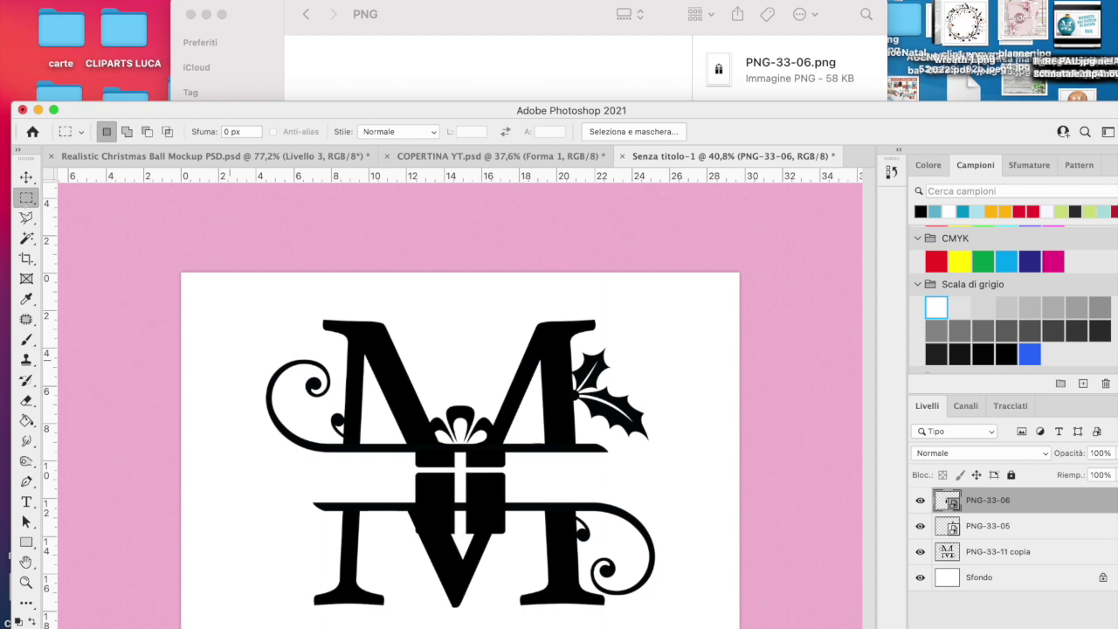
# Step: Shrink the PNG-33-06 gift into the lower M's left leg and select around it
pyautogui.hotkey('ctrl', 't')
pyautogui.moveTo(450, 332); pyautogui.dragTo(444, 473)
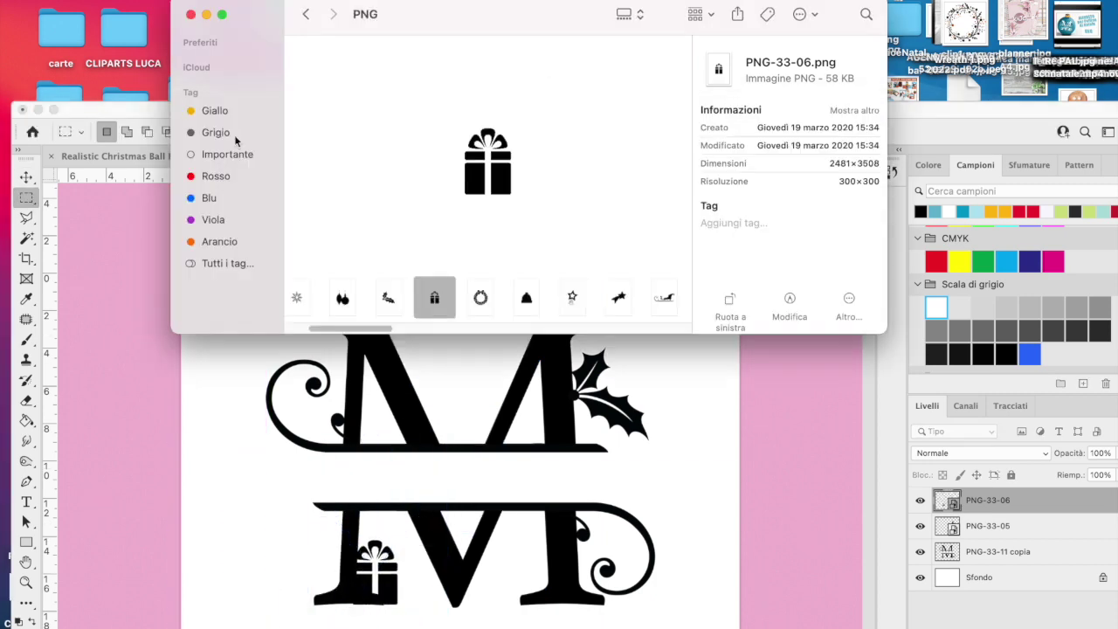
pyautogui.press('Return')
pyautogui.click(987, 551)
pyautogui.click(431, 545)
pyautogui.click(987, 526)
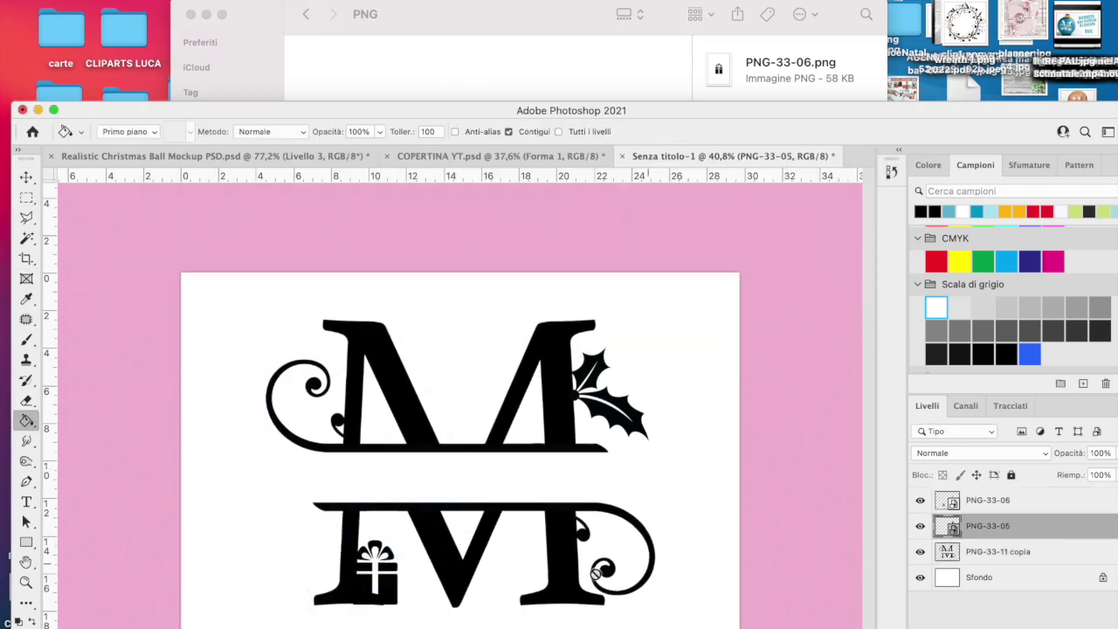
pyautogui.click(987, 499)
pyautogui.press('m')
pyautogui.moveTo(350, 598); pyautogui.dragTo(377, 610)
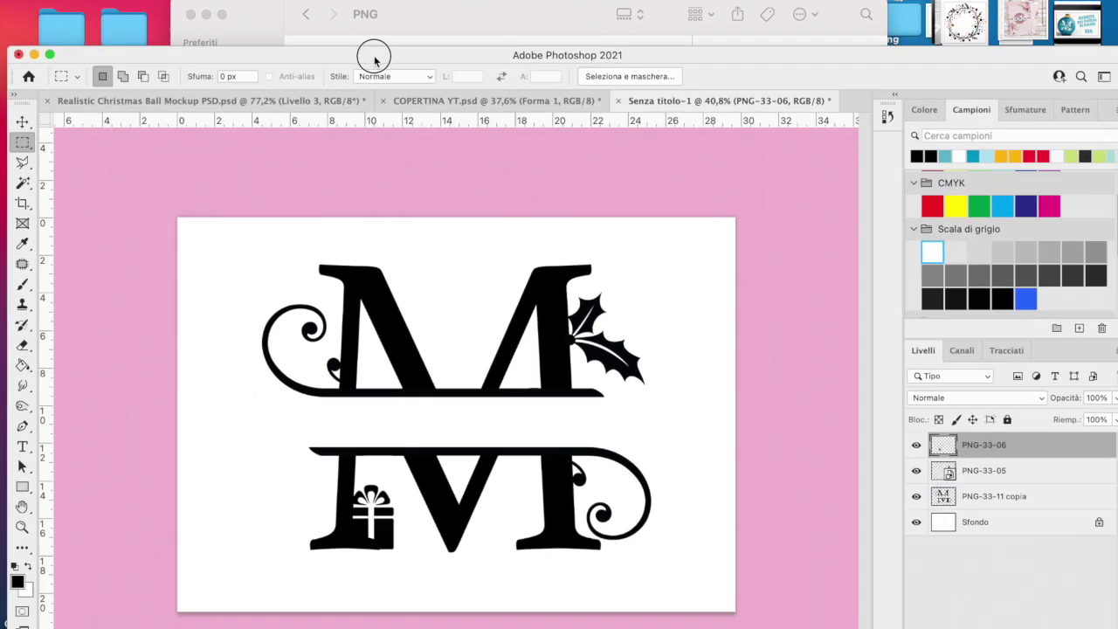
# Step: Drop the hanging baubles silhouette into the monogram
pyautogui.click(369, 50)
pyautogui.moveTo(484, 162)
pyautogui.mouseDown()
pyautogui.moveTo(430, 443)
pyautogui.moveTo(634, 428)
pyautogui.mouseUp()
pyautogui.click(375, 328)
pyautogui.moveTo(376, 328); pyautogui.dragTo(341, 328)
# Step: Place the deer on the upper M's crossbar and rasterize its layer
pyautogui.moveTo(387, 296); pyautogui.dragTo(361, 374)
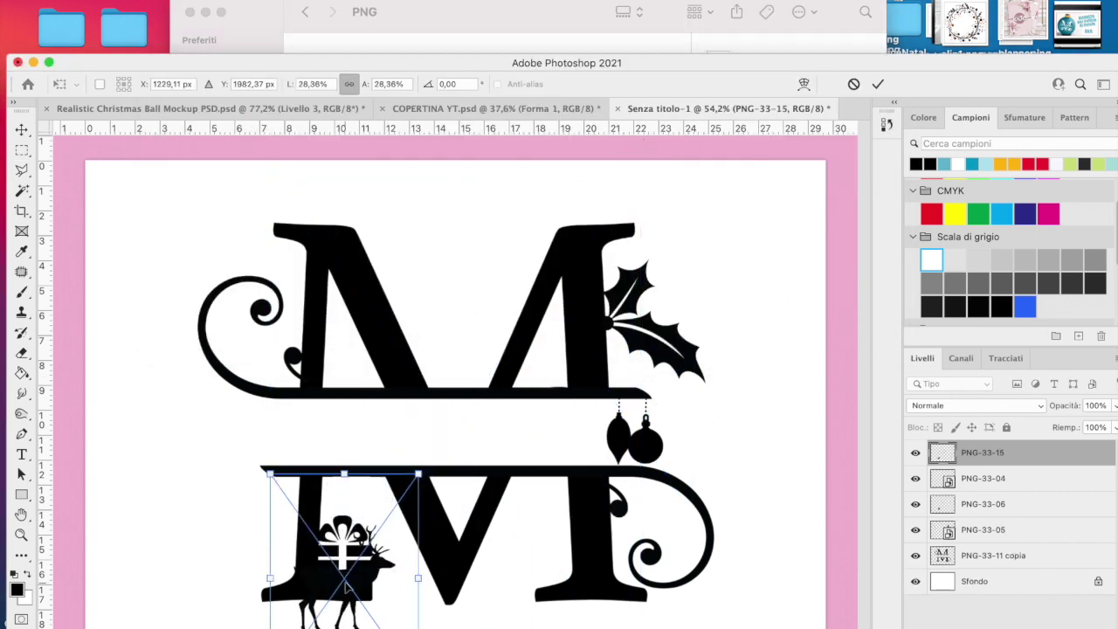
pyautogui.moveTo(324, 537); pyautogui.dragTo(428, 408)
pyautogui.rightClick(983, 453)
pyautogui.click(999, 524)
# Step: Add a pine tree, duplicate it into three, and merge the trees into one layer
pyautogui.moveTo(643, 157)
pyautogui.mouseDown()
pyautogui.moveTo(273, 385)
pyautogui.moveTo(574, 188)
pyautogui.mouseUp()
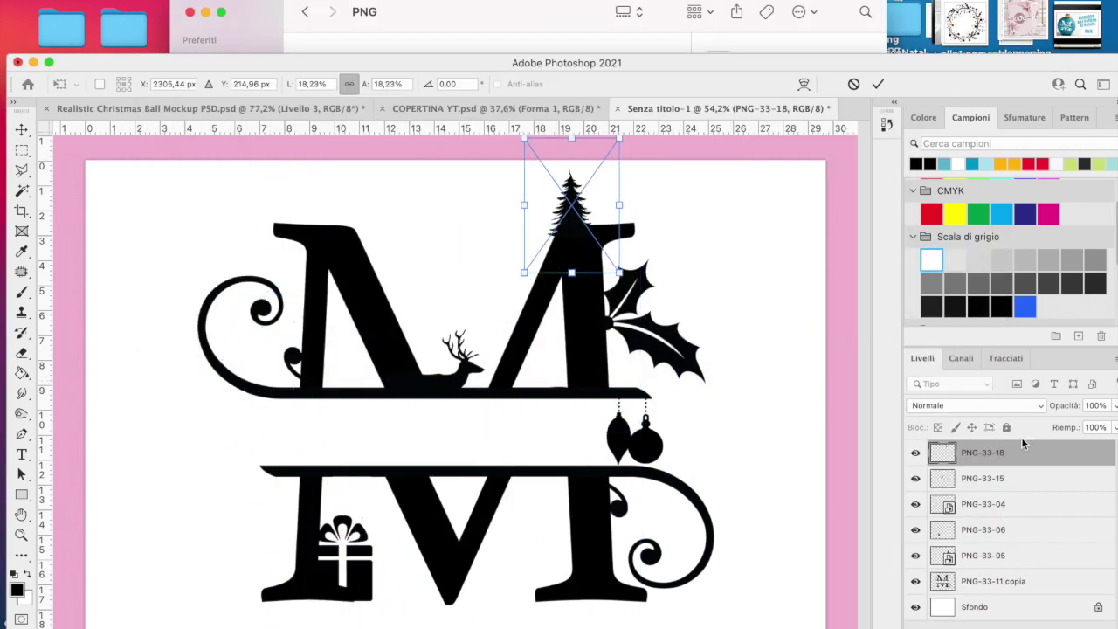
pyautogui.press('Return')
pyautogui.click(836, 254)
pyautogui.moveTo(572, 229)
pyautogui.mouseDown()
pyautogui.moveTo(605, 229)
pyautogui.moveTo(645, 255)
pyautogui.mouseUp()
pyautogui.keyDown('shift'); pyautogui.click(983, 504); pyautogui.keyUp('shift')
pyautogui.press('m')
pyautogui.rightClick(1004, 479)
pyautogui.click(836, 606)
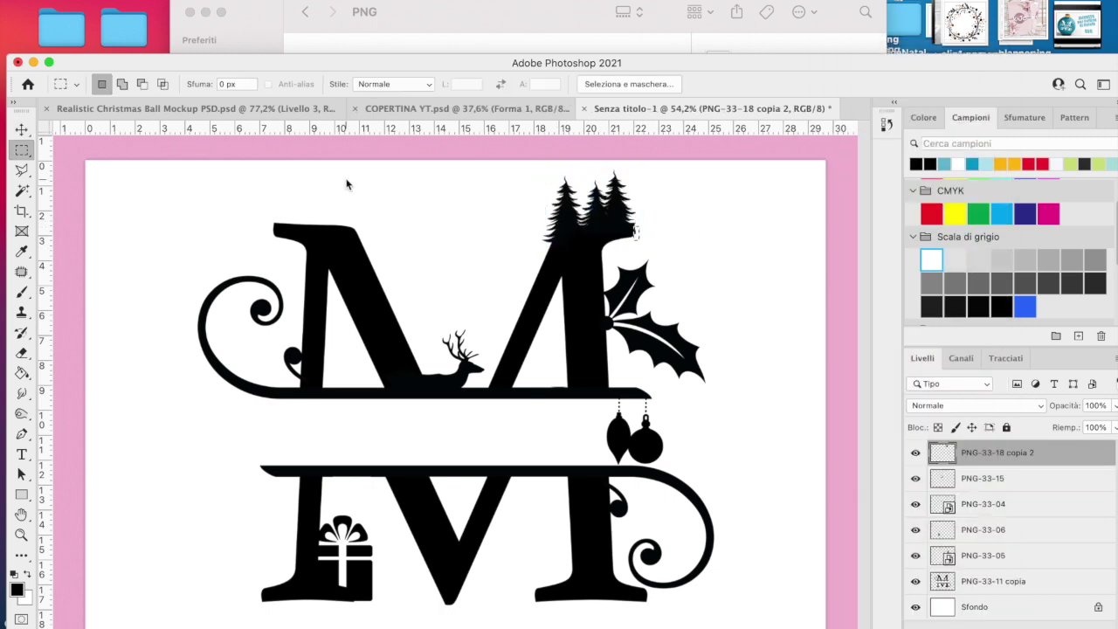
pyautogui.click(524, 35)
pyautogui.hscroll(3, 594, 297)
# Step: Place the elf silhouette from christmas-element-silhouettes1 on the upper M
pyautogui.hscroll(3, 606, 297)
pyautogui.click(303, 11)
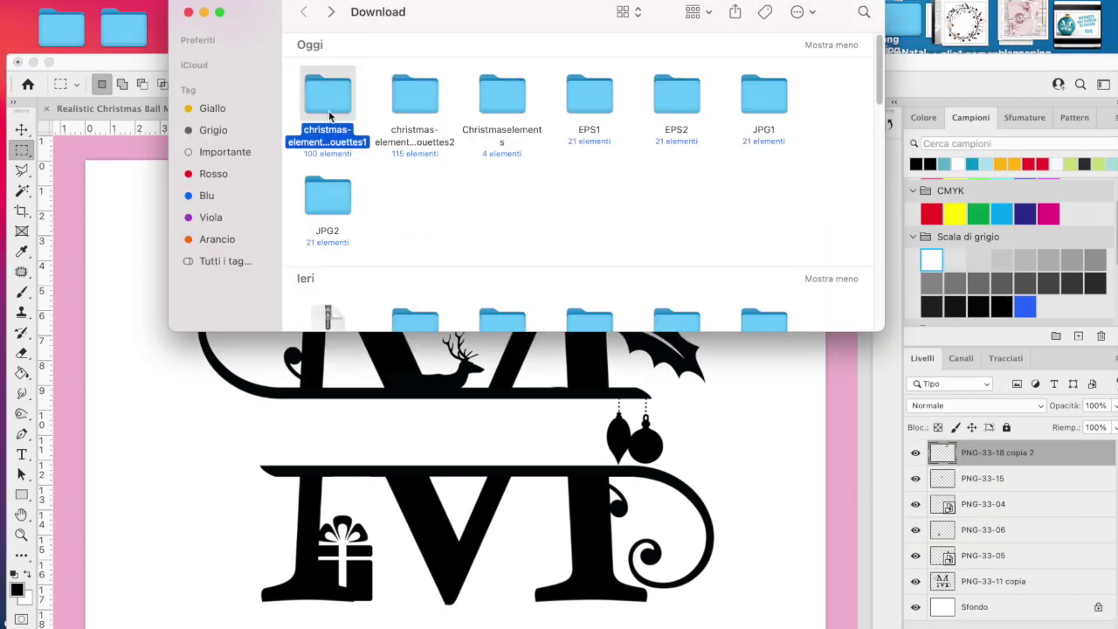
pyautogui.doubleClick(342, 137)
pyautogui.moveTo(591, 294)
pyautogui.mouseDown()
pyautogui.moveTo(324, 559)
pyautogui.moveTo(308, 306)
pyautogui.moveTo(342, 462)
pyautogui.moveTo(377, 270)
pyautogui.moveTo(363, 345)
pyautogui.mouseUp()
pyautogui.press('Return')
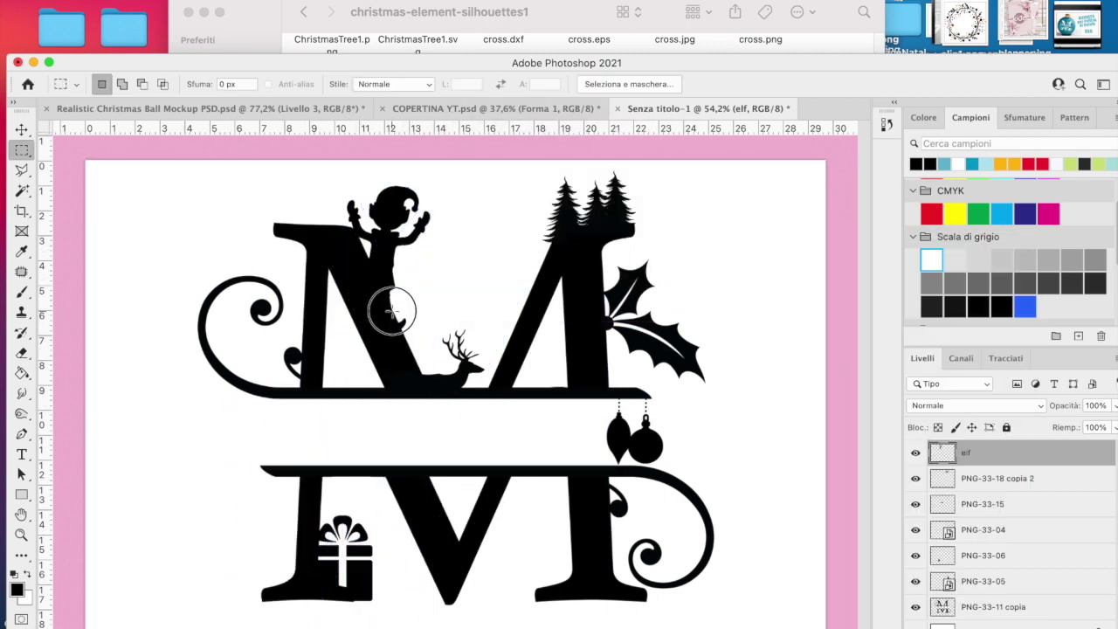
# Step: Place the cartoon reindeer silhouette in the monogram and rasterize its layer
pyautogui.click(564, 35)
pyautogui.moveTo(879, 70); pyautogui.dragTo(856, 169)
pyautogui.moveTo(760, 253)
pyautogui.mouseDown()
pyautogui.moveTo(511, 300)
pyautogui.moveTo(367, 550)
pyautogui.moveTo(456, 332)
pyautogui.mouseUp()
pyautogui.press('Return')
pyautogui.press('Return')
pyautogui.rightClick(978, 453)
pyautogui.click(873, 616)
pyautogui.click(22, 150)
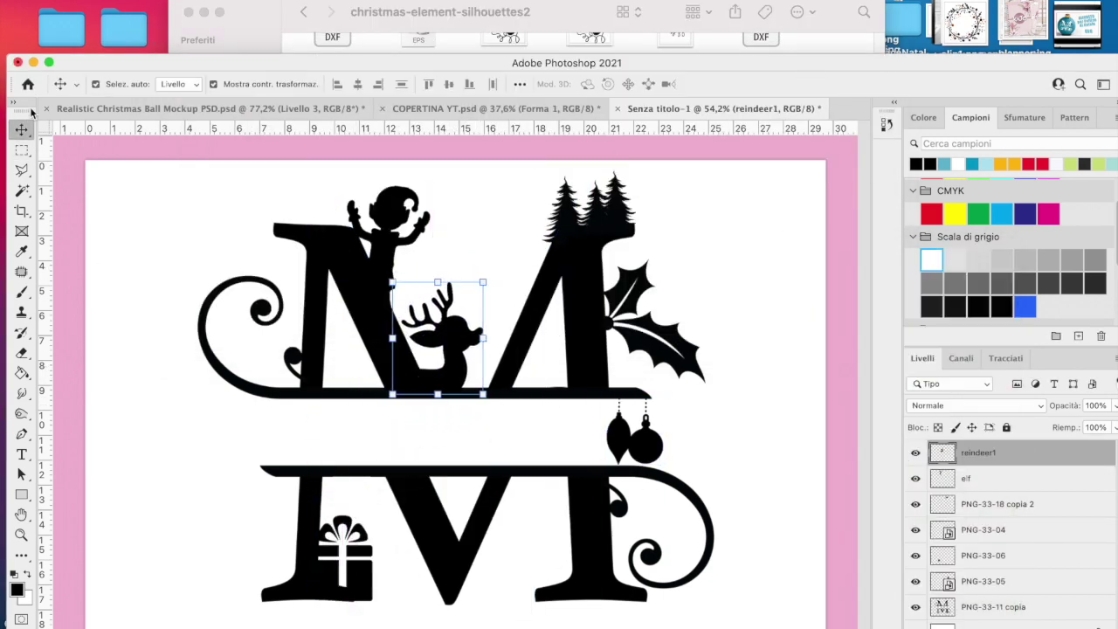
# Step: Place the snowman silhouette inside the lower M
pyautogui.click(577, 26)
pyautogui.moveTo(879, 201); pyautogui.dragTo(891, 46)
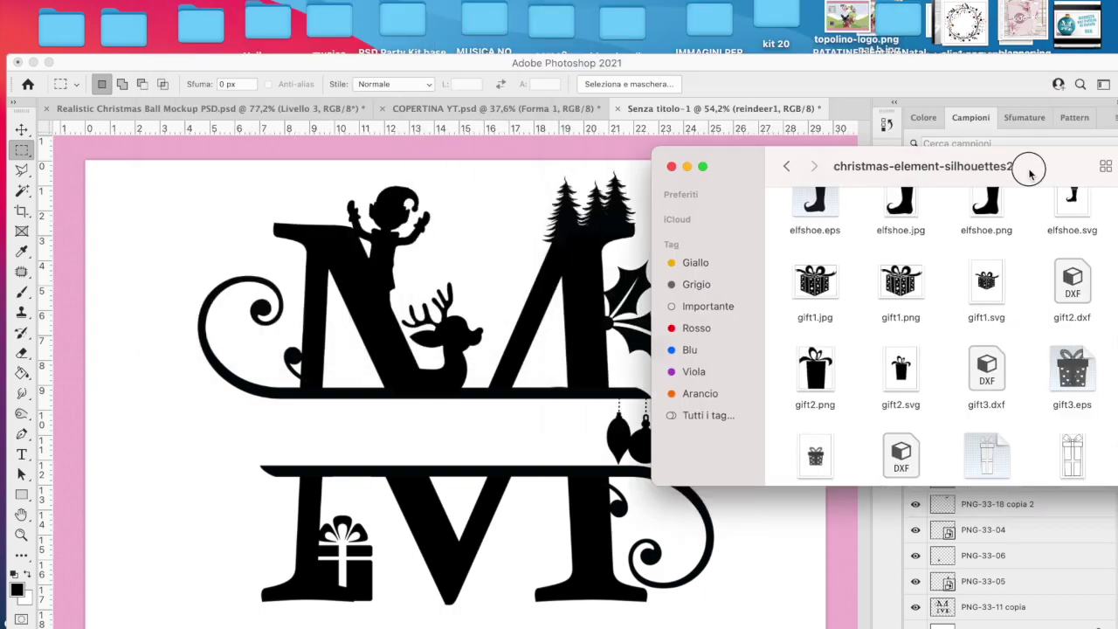
pyautogui.scroll(-10, 769, 344)
pyautogui.moveTo(512, 319)
pyautogui.mouseDown()
pyautogui.moveTo(419, 289)
pyautogui.moveTo(254, 569)
pyautogui.moveTo(531, 562)
pyautogui.mouseUp()
pyautogui.press('Return')
pyautogui.keyDown('super'); pyautogui.click(553, 320); pyautogui.keyUp('super')
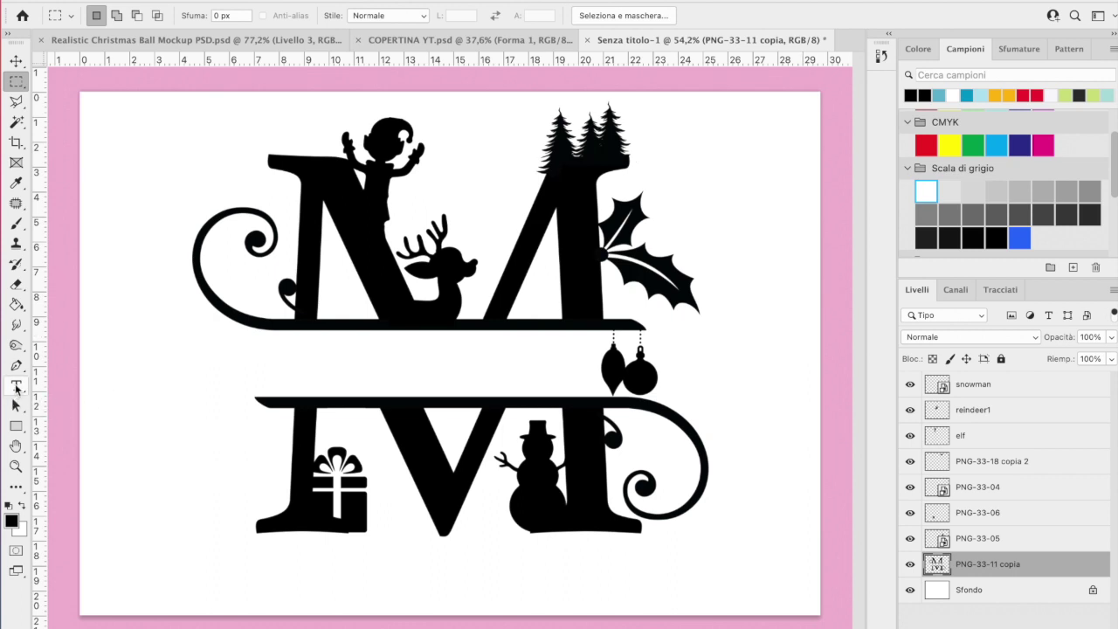
# Step: Merge all artwork layers up to the snowman into one layer, checking transparency against Sfondo
pyautogui.click(16, 385)
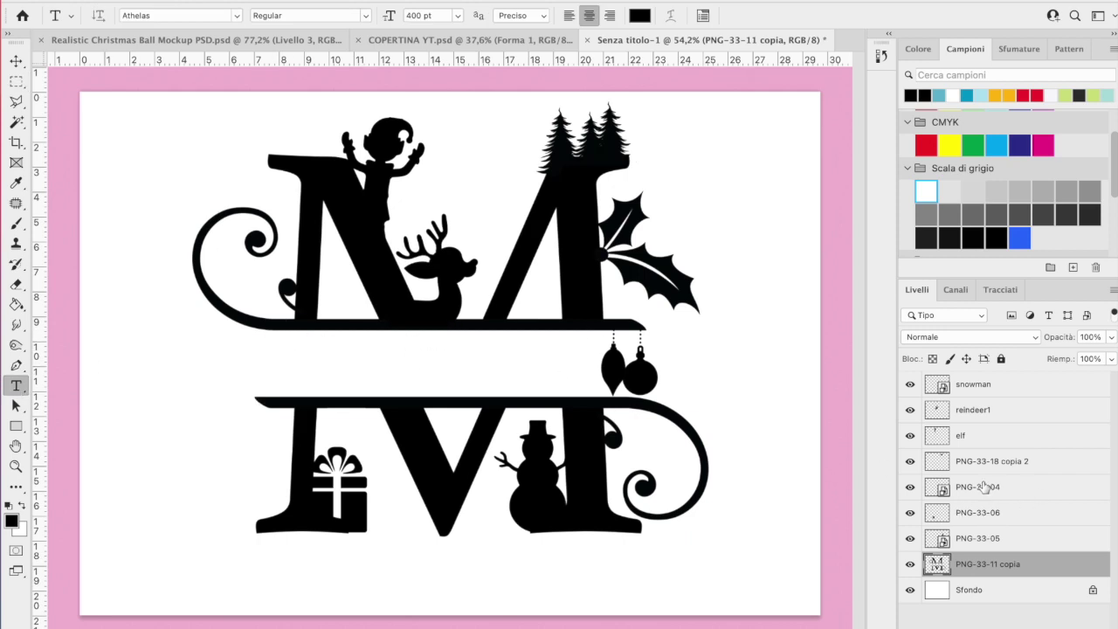
pyautogui.keyDown('shift'); pyautogui.click(1015, 389); pyautogui.keyUp('shift')
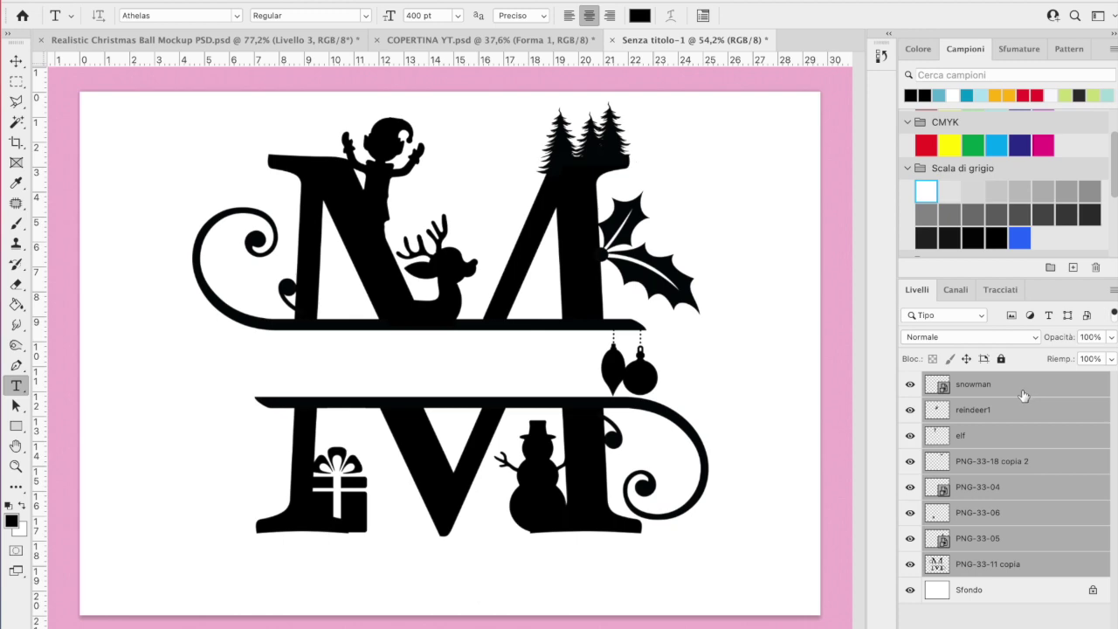
pyautogui.hotkey('ctrl', 'e')
pyautogui.click(909, 410)
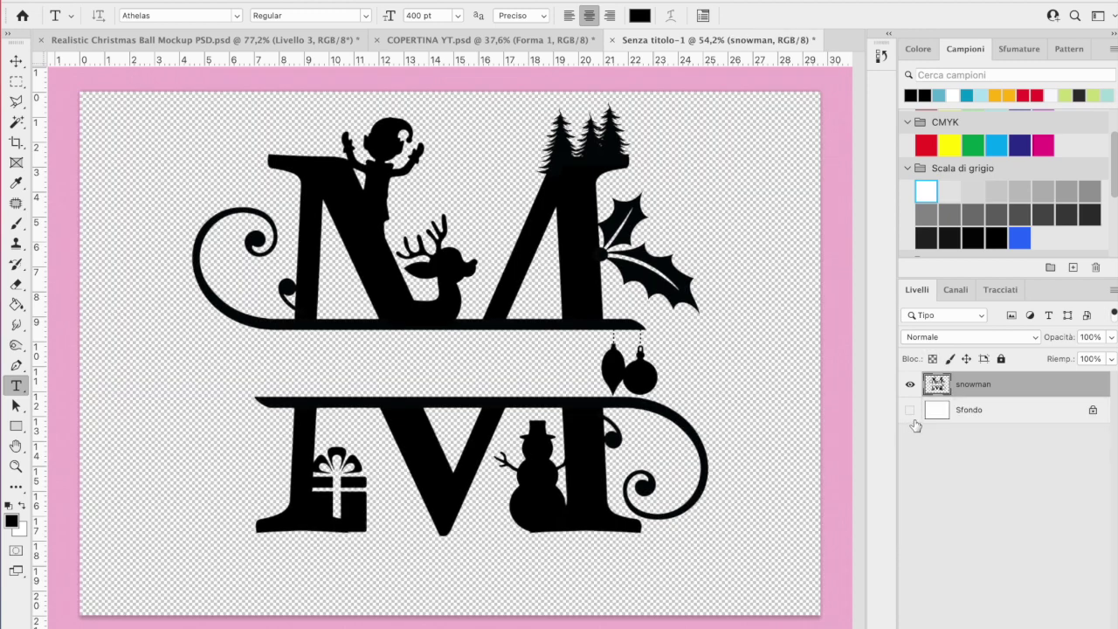
pyautogui.click(909, 411)
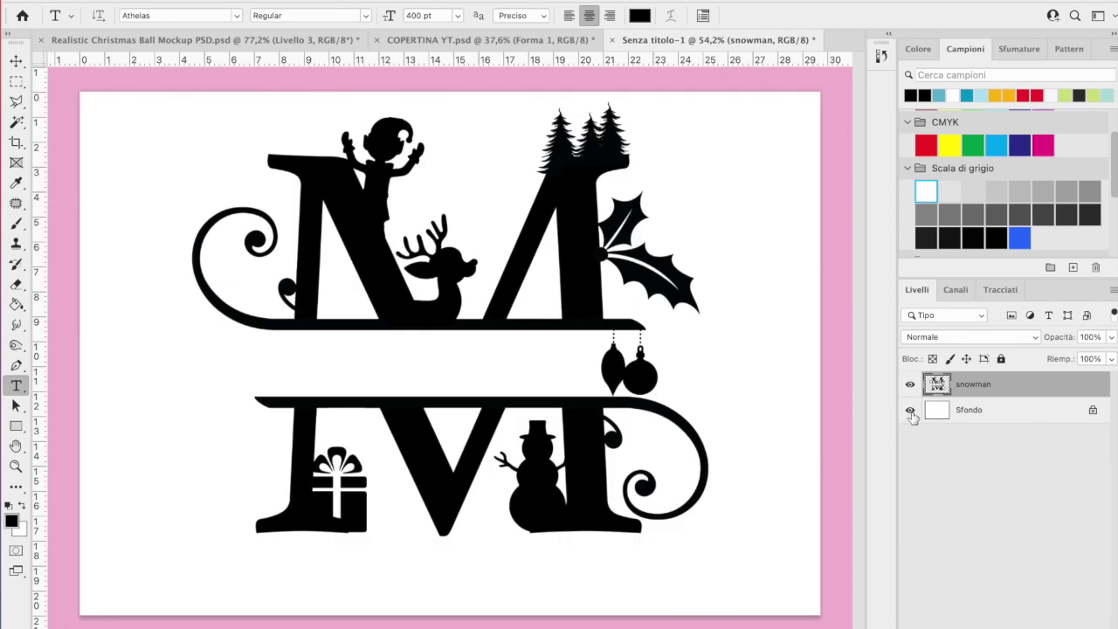
# Step: Nudge the merged monogram slightly down, restore the white background, and mark out the gap
pyautogui.click(15, 61)
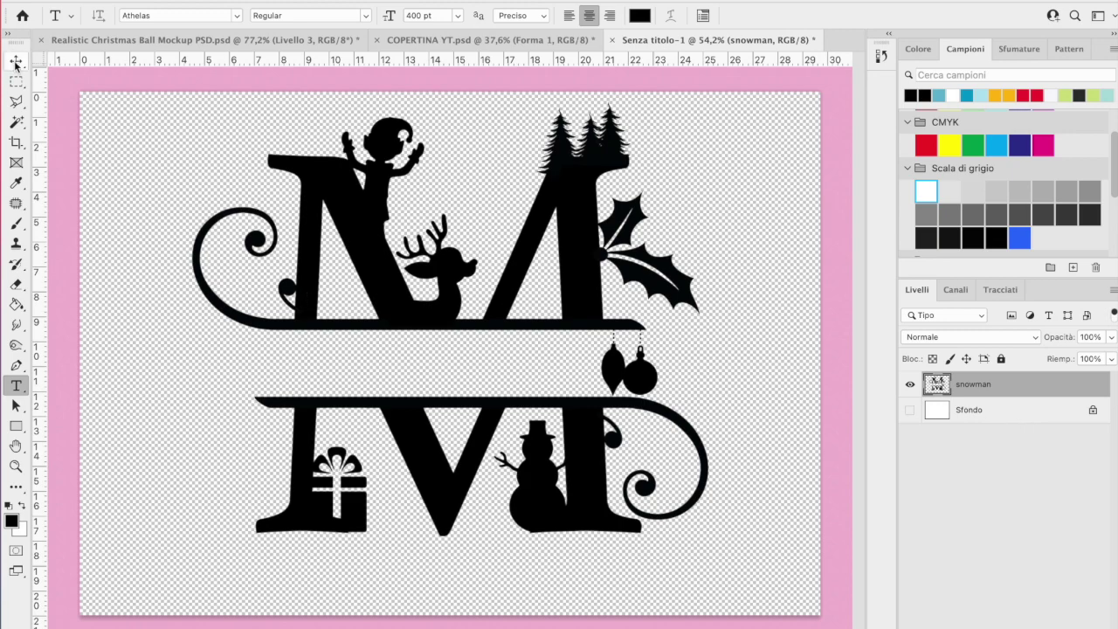
pyautogui.moveTo(360, 208); pyautogui.dragTo(353, 219)
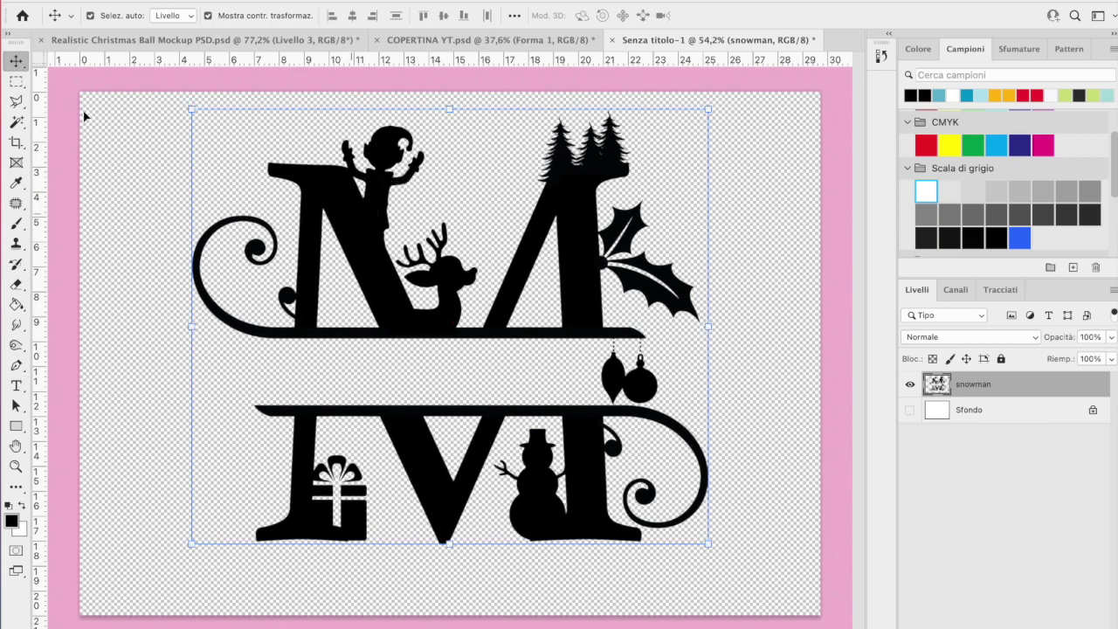
pyautogui.click(15, 80)
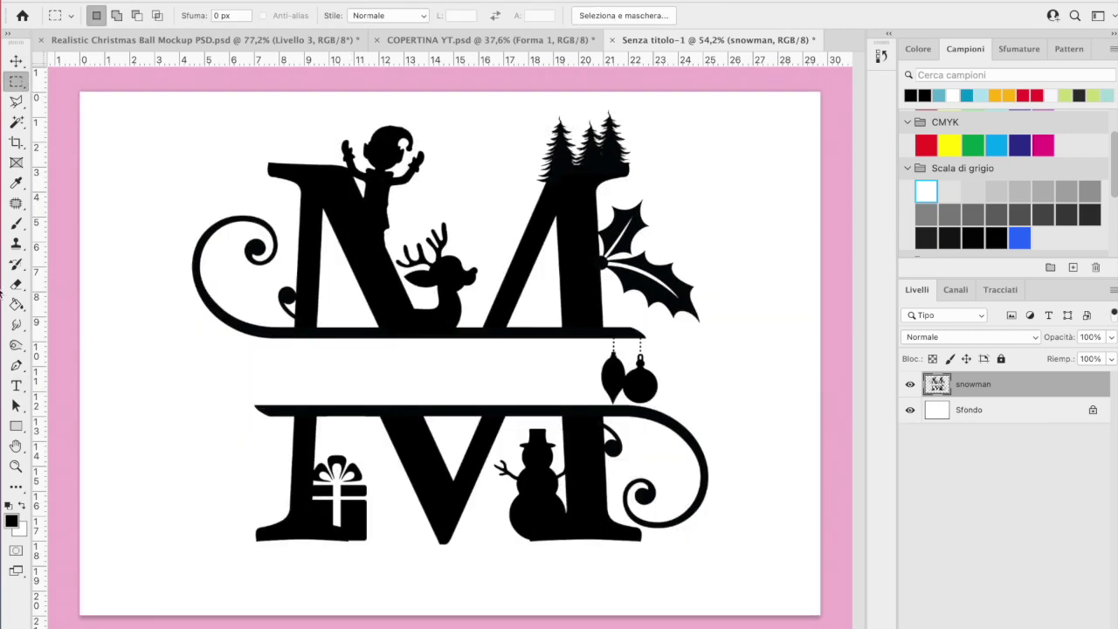
pyautogui.click(16, 385)
pyautogui.moveTo(289, 353); pyautogui.dragTo(589, 402)
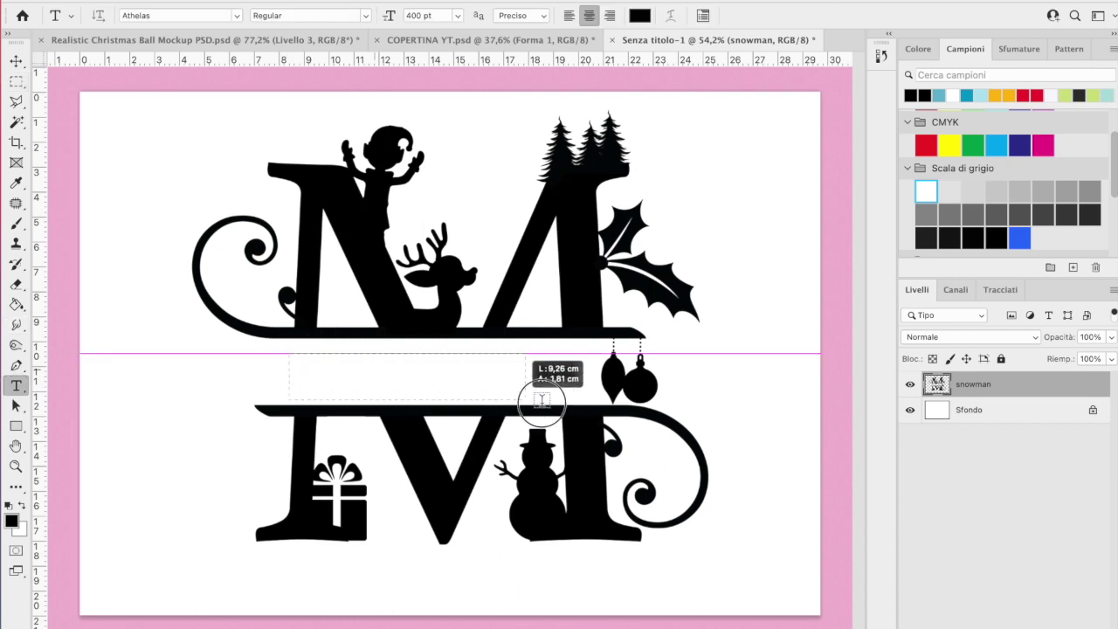
# Step: Set Matteo in Christmas Glooves 74 pt, centred in the gap, then select it with the monogram
pyautogui.moveTo(439, 354); pyautogui.dragTo(439, 328)
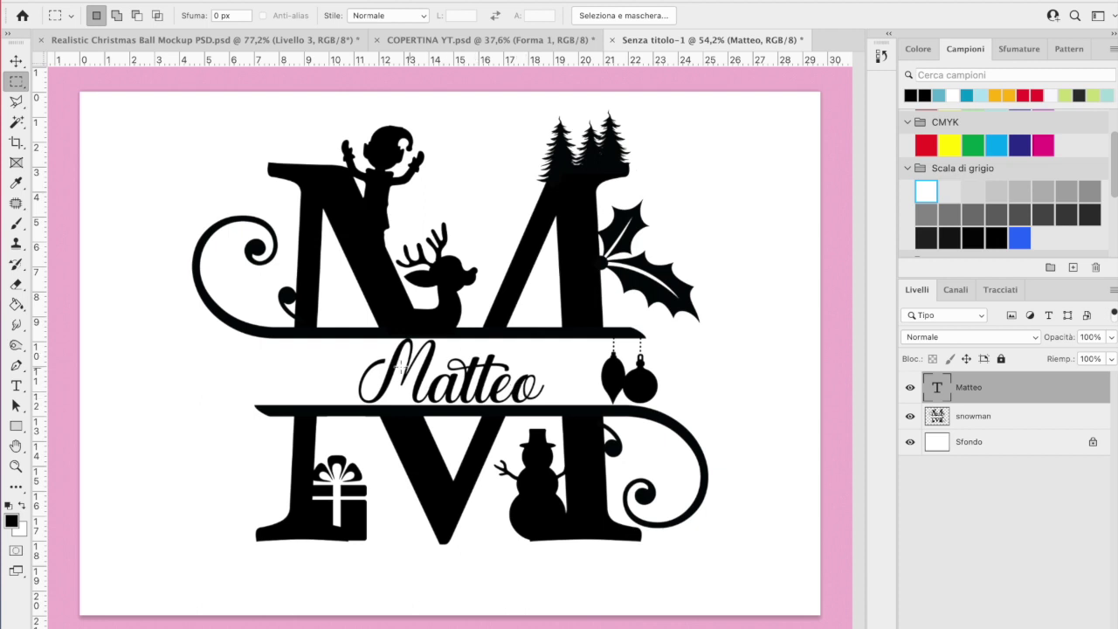
pyautogui.click(19, 388)
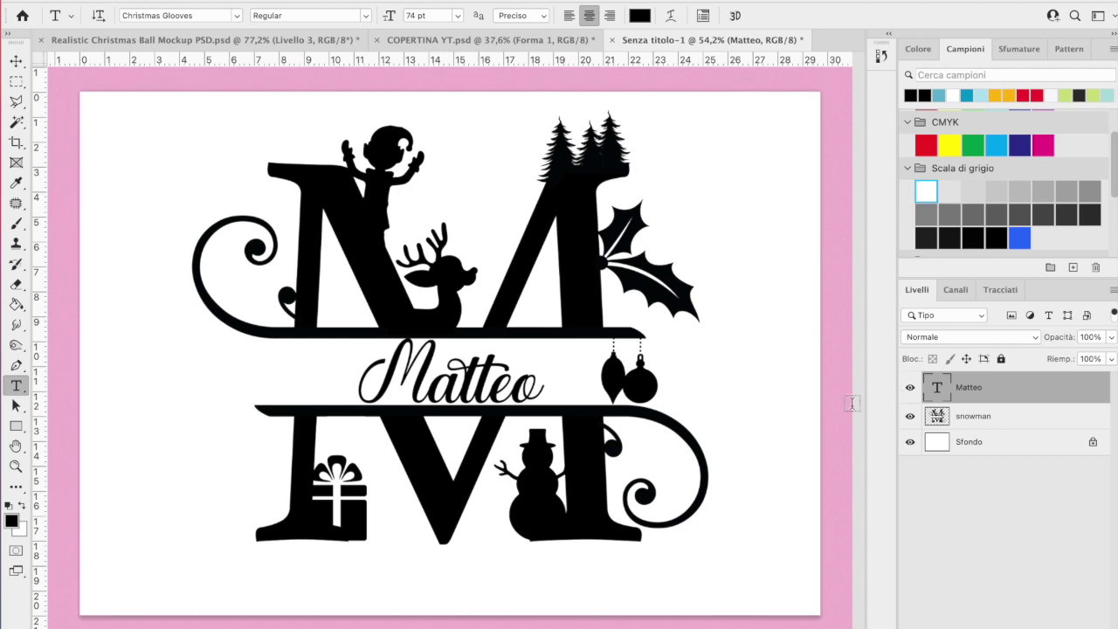
pyautogui.keyDown('shift'); pyautogui.click(1052, 419); pyautogui.keyUp('shift')
pyautogui.rightClick(1052, 420)
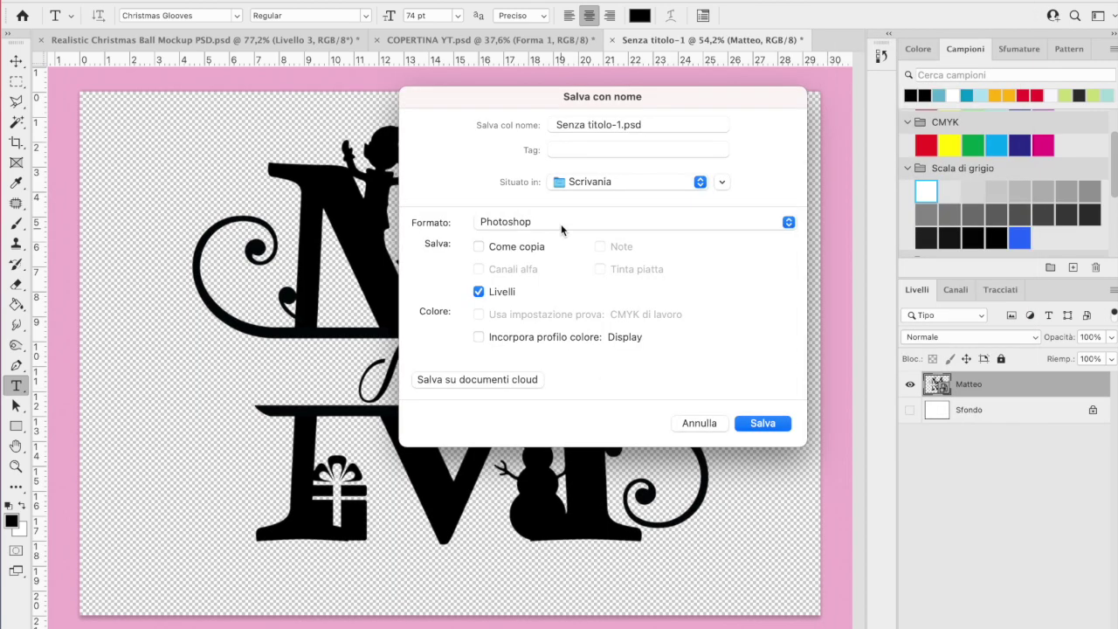
# Step: Save the merged name-and-monogram layer as a transparent PNG
pyautogui.click(561, 224)
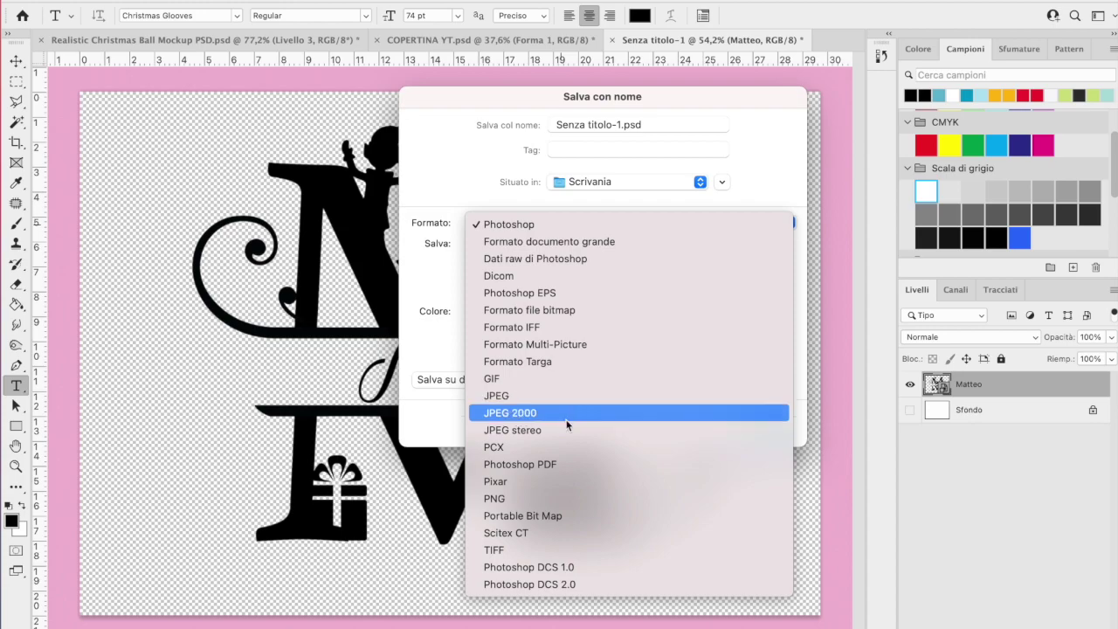
pyautogui.click(542, 499)
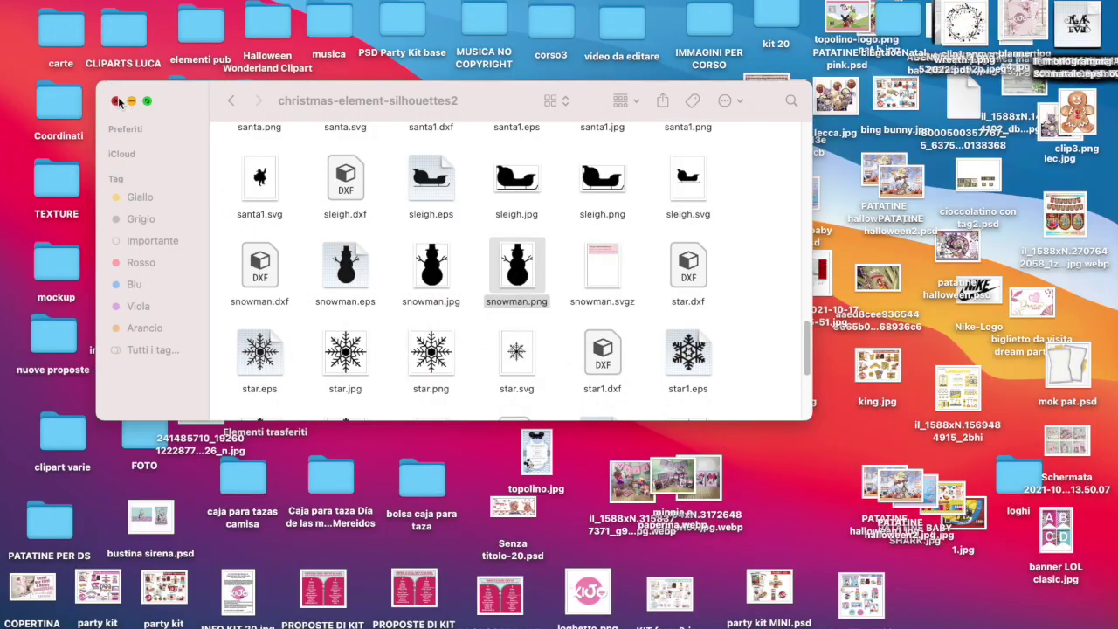
# Step: Close the silhouettes Finder window and launch Inkscape from Launchpad
pyautogui.click(116, 100)
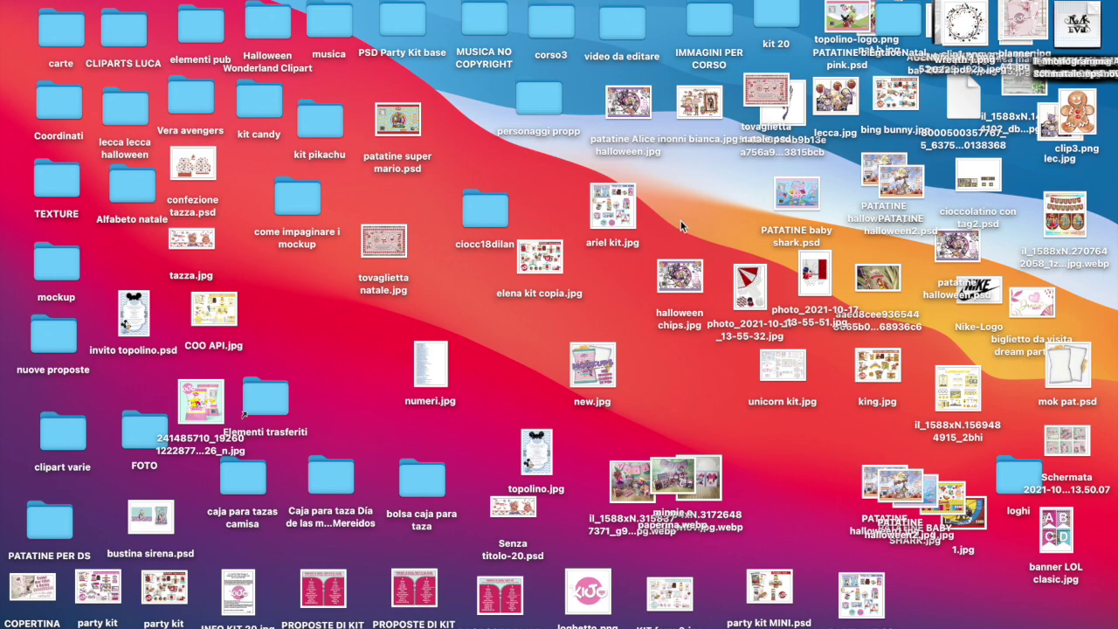
pyautogui.moveTo(96, 623)
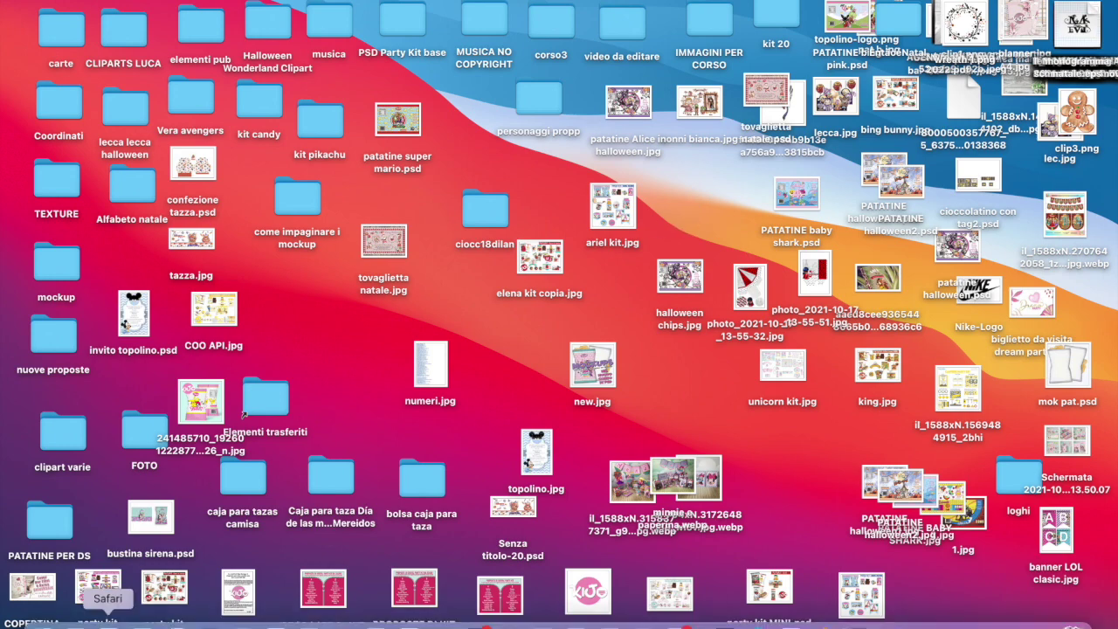
pyautogui.click(75, 619)
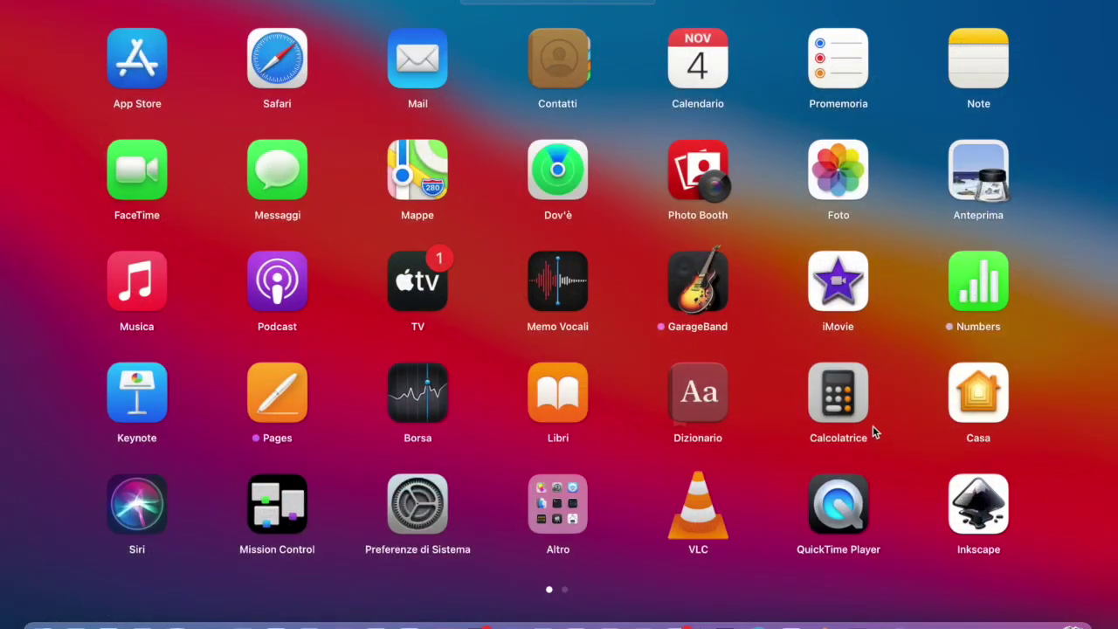
pyautogui.click(978, 507)
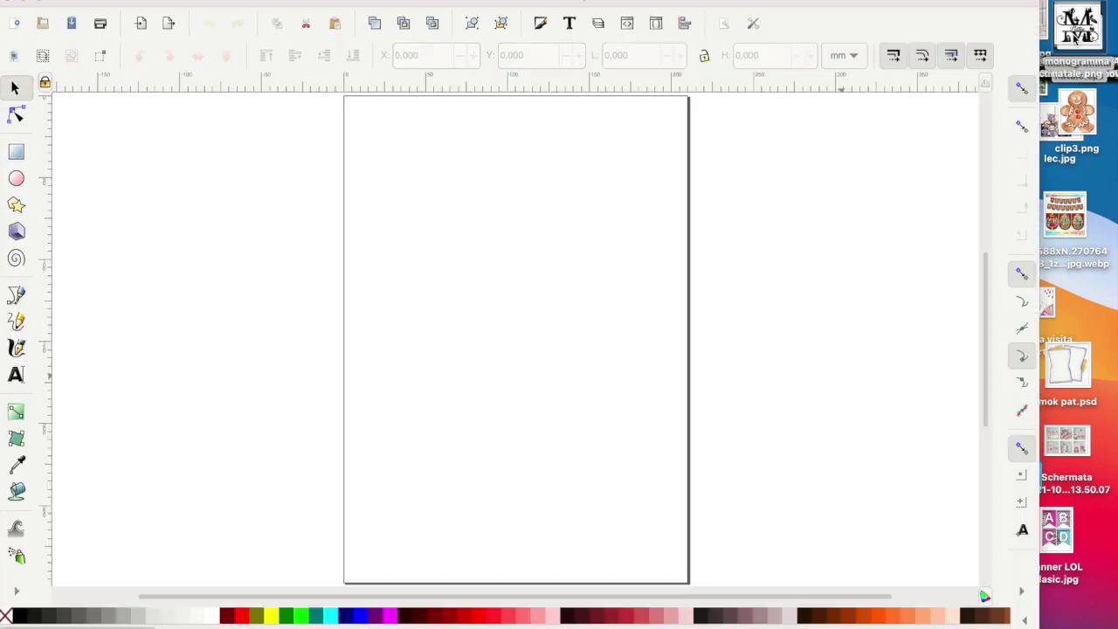
# Step: Import monogramma natale.png onto the Inkscape page as an embedded image
pyautogui.moveTo(1077, 24); pyautogui.dragTo(524, 316)
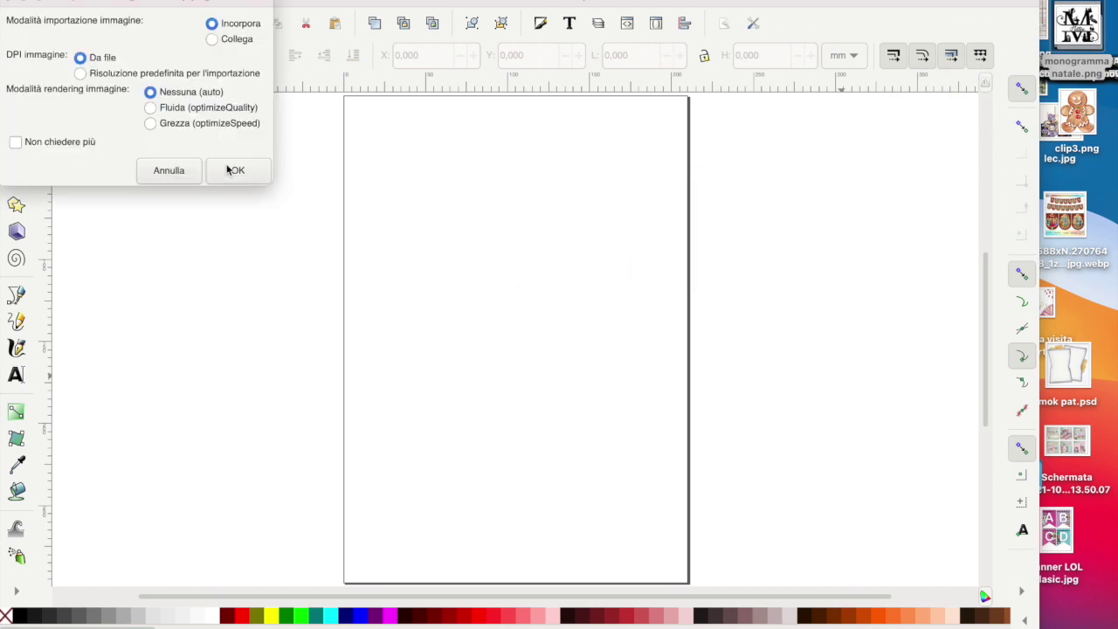
pyautogui.click(237, 175)
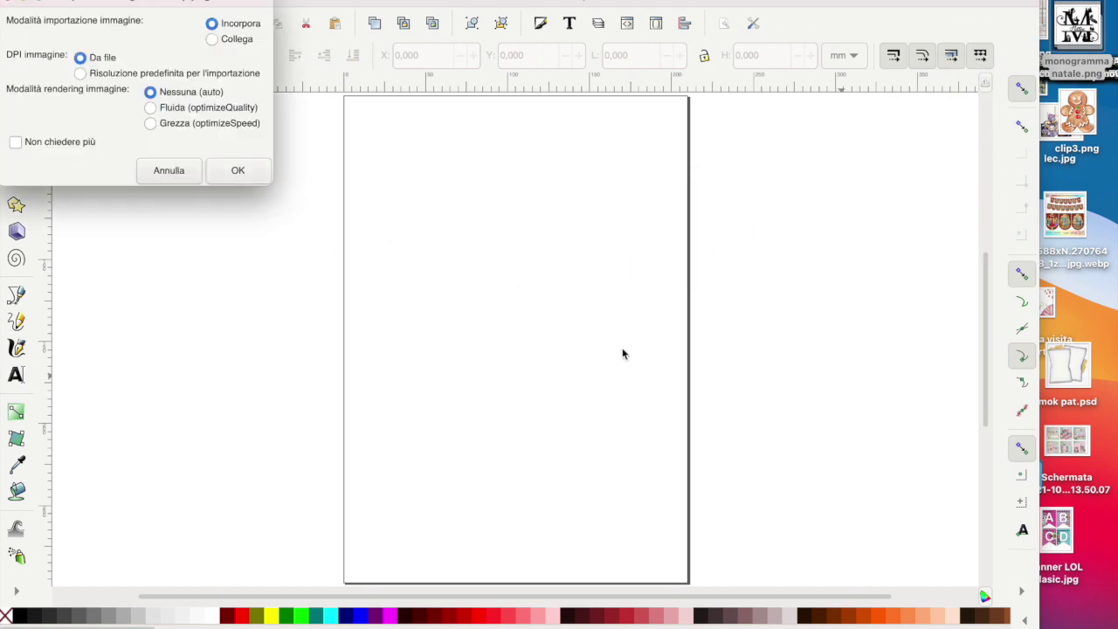
pyautogui.click(248, 174)
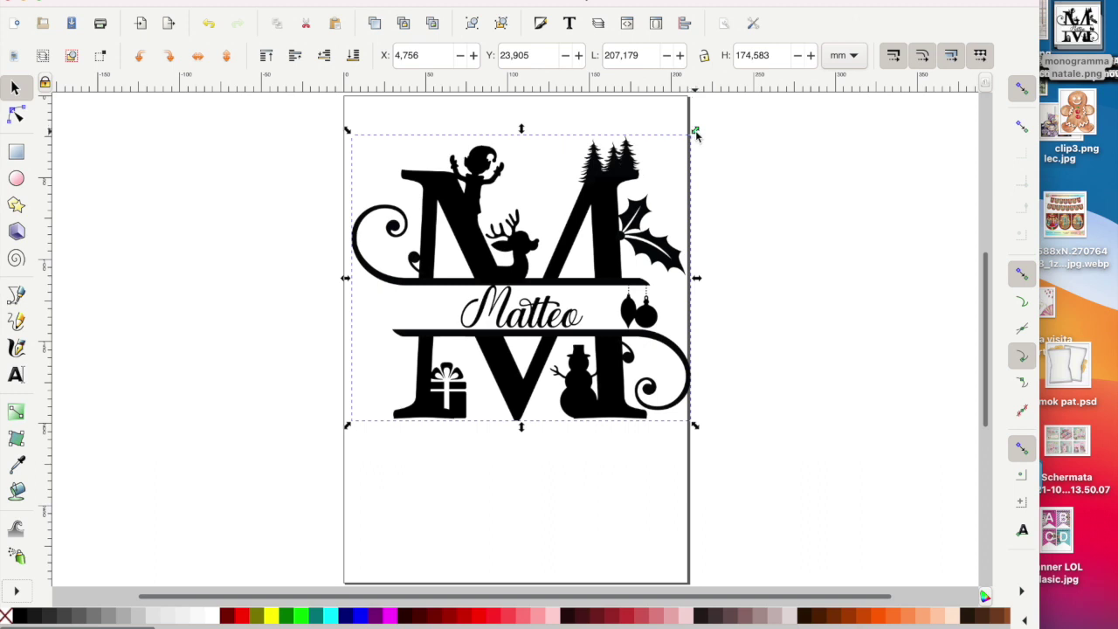
# Step: Scale the monogram to 194.349 × 166.504 mm and open Path > Trace Bitmap
pyautogui.moveTo(696, 131); pyautogui.dragTo(680, 142)
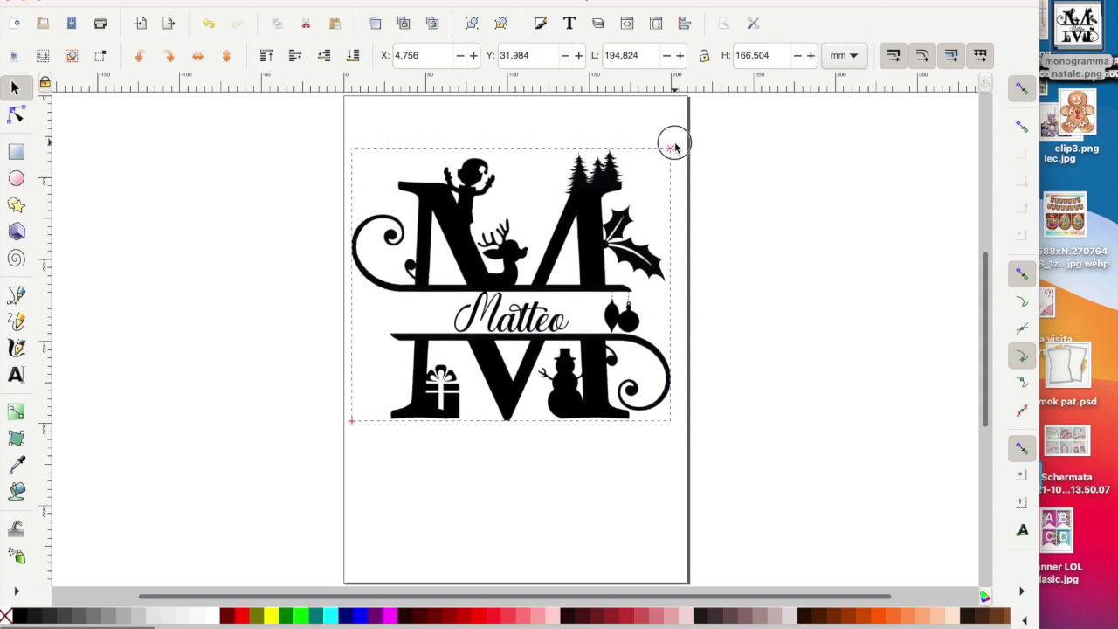
pyautogui.moveTo(680, 142); pyautogui.dragTo(673, 144)
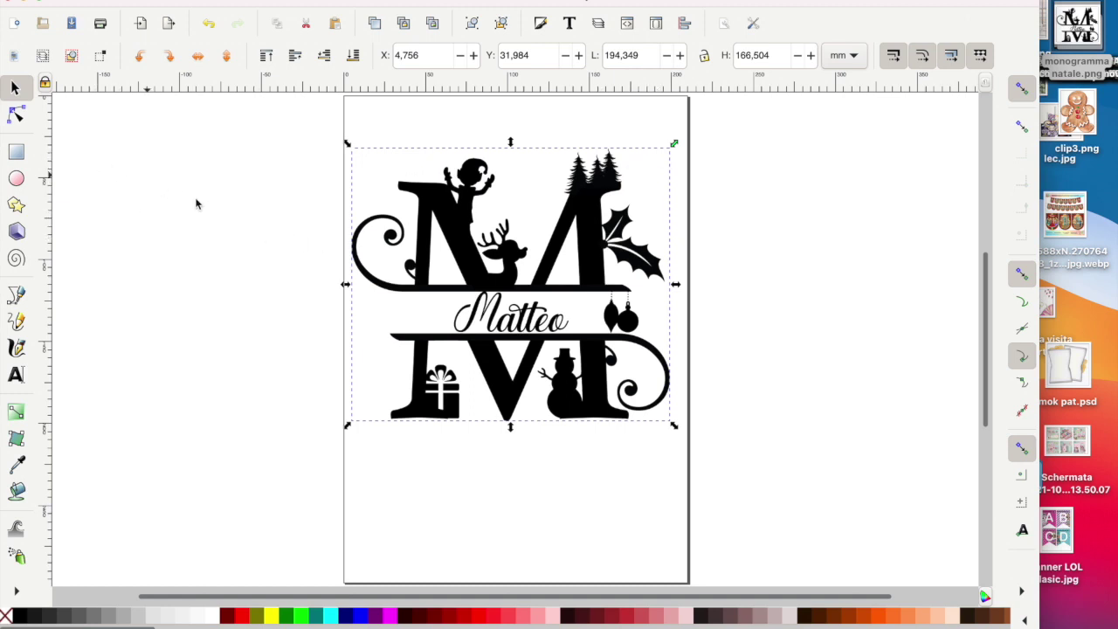
pyautogui.click(114, 0)
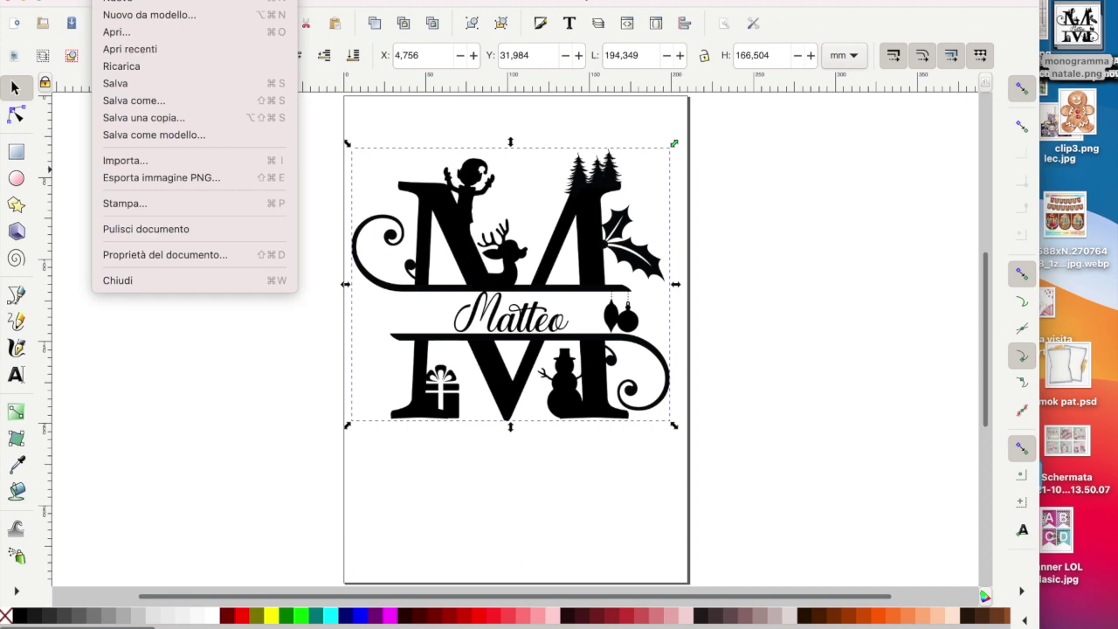
pyautogui.click(359, 289)
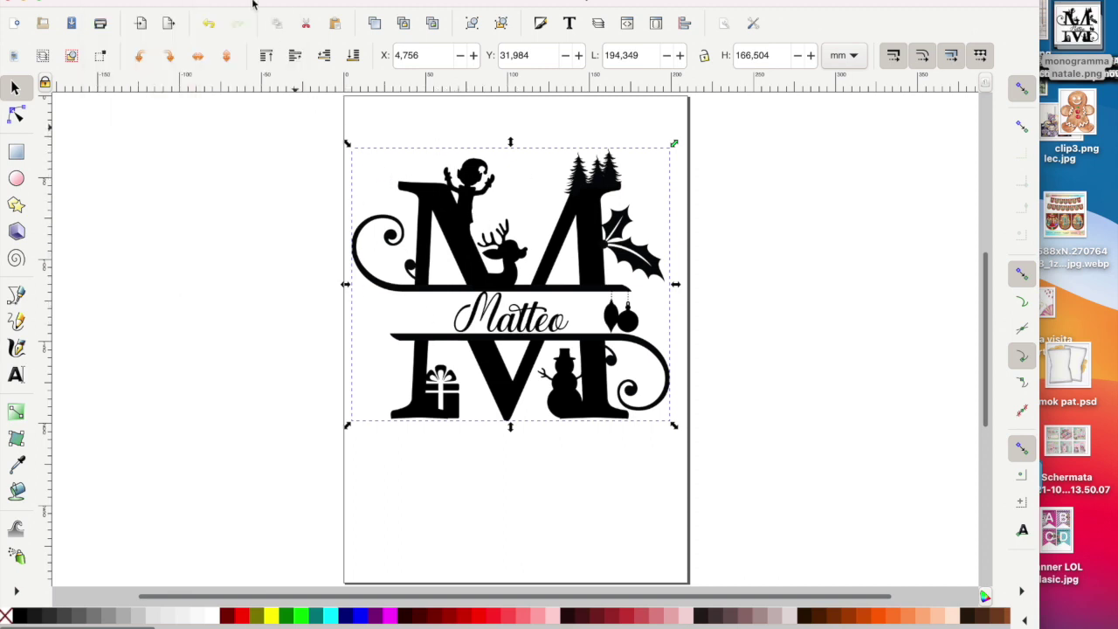
pyautogui.click(367, 3)
pyautogui.click(399, 32)
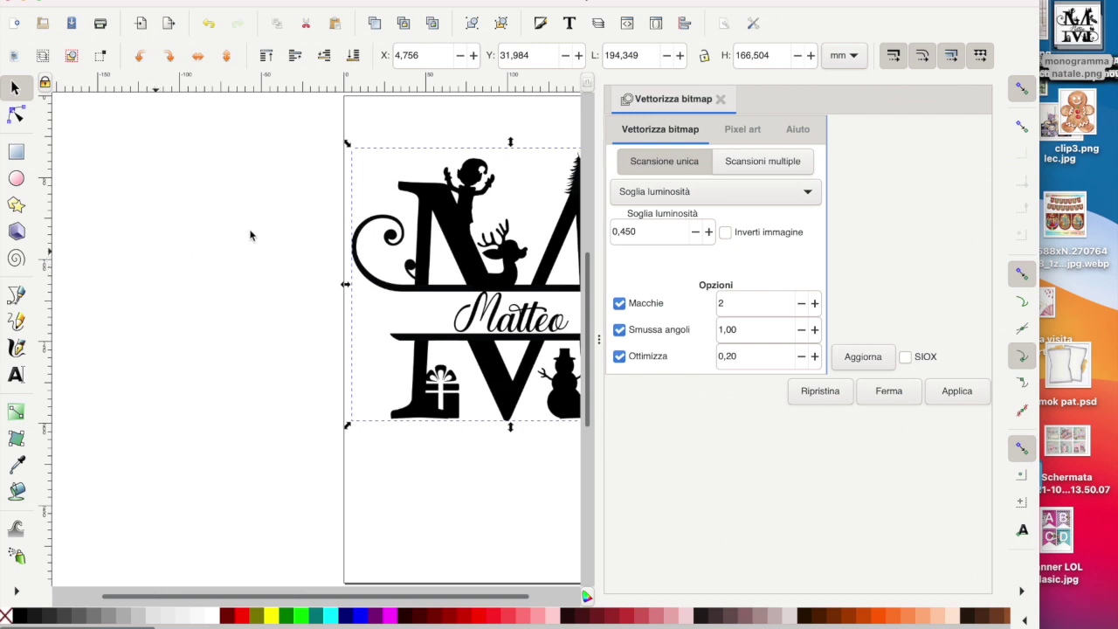
# Step: Trace the monogram at brightness cutoff 0.450 and drag the vector copy beside the original
pyautogui.click(870, 365)
pyautogui.click(959, 395)
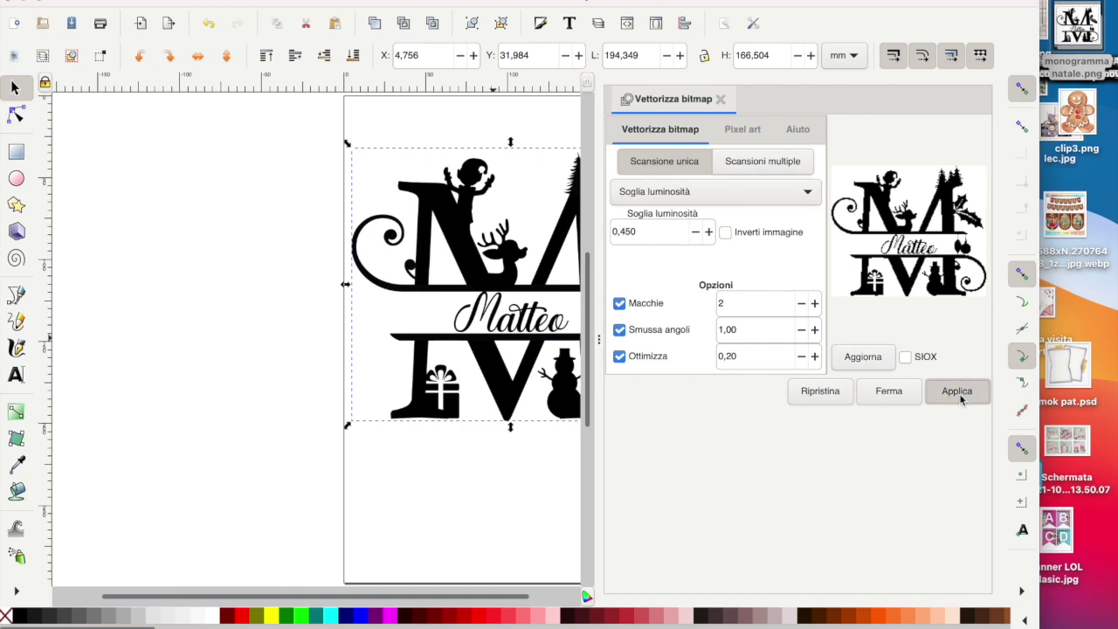
pyautogui.click(720, 100)
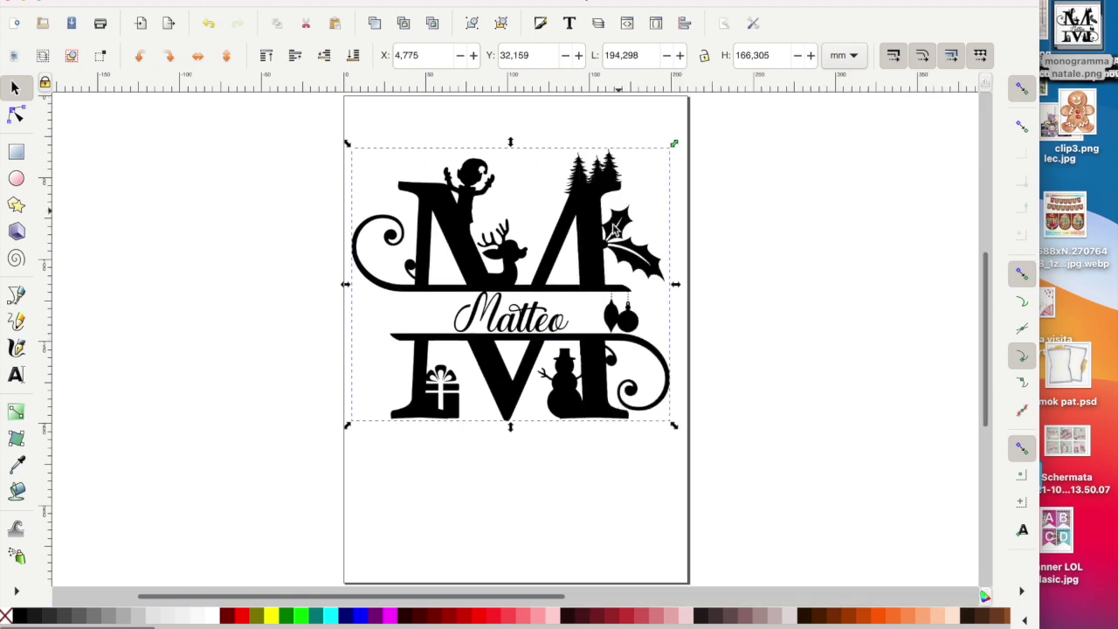
pyautogui.click(586, 231)
pyautogui.moveTo(586, 231); pyautogui.dragTo(678, 227)
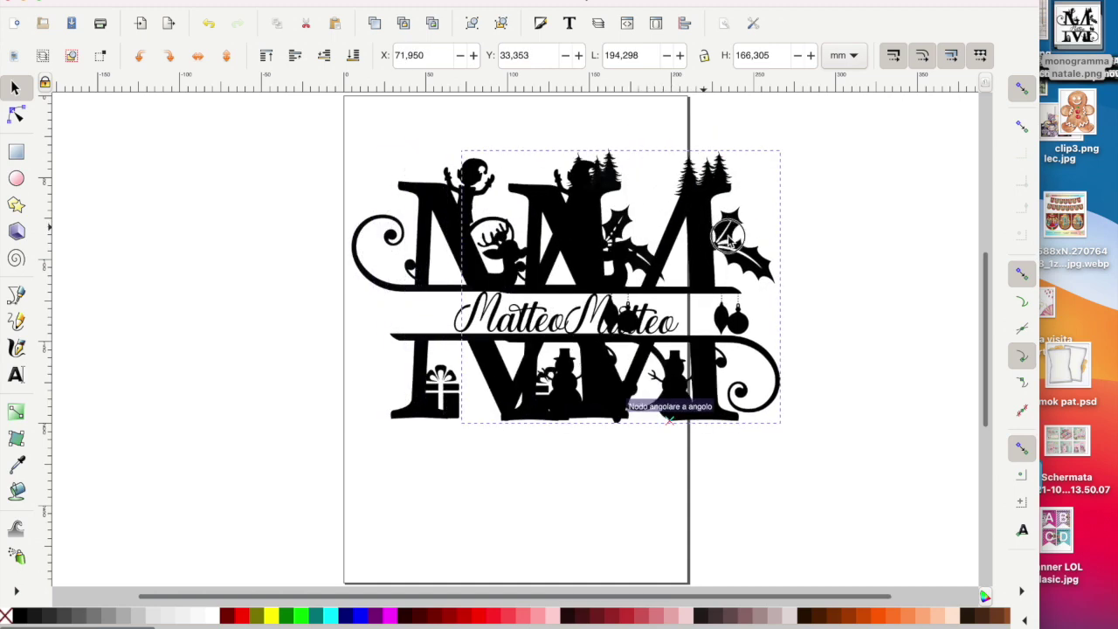
pyautogui.moveTo(678, 227); pyautogui.dragTo(790, 349)
# Step: Zoom in and pan to inspect the traced monogram's edges up close
pyautogui.scroll(1, 653, 367)
pyautogui.scroll(1, 612, 323)
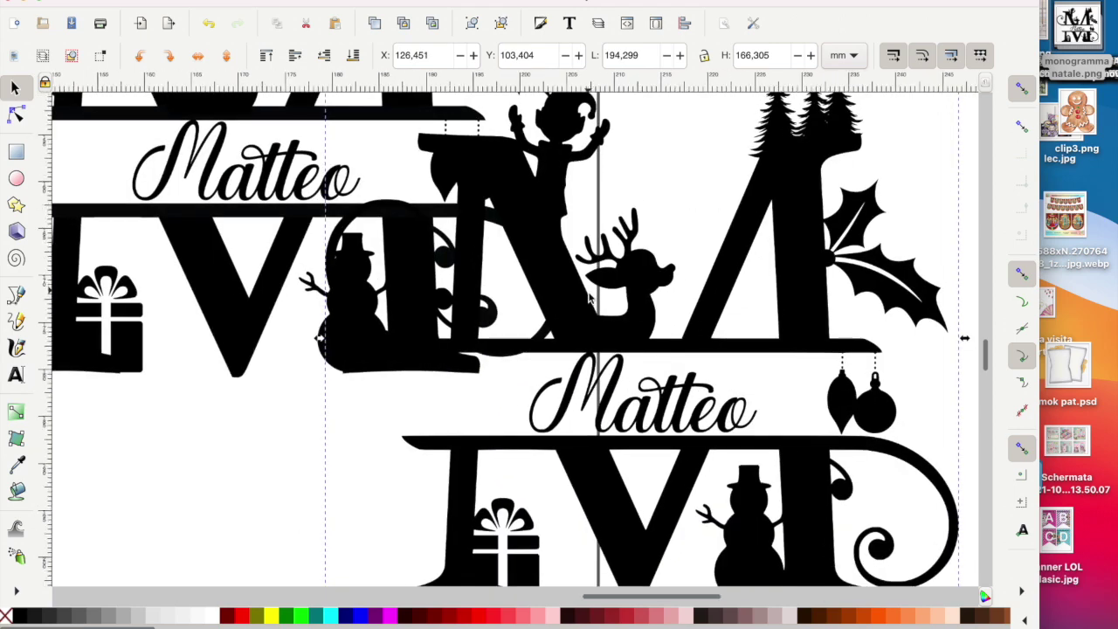
pyautogui.scroll(2, 589, 297)
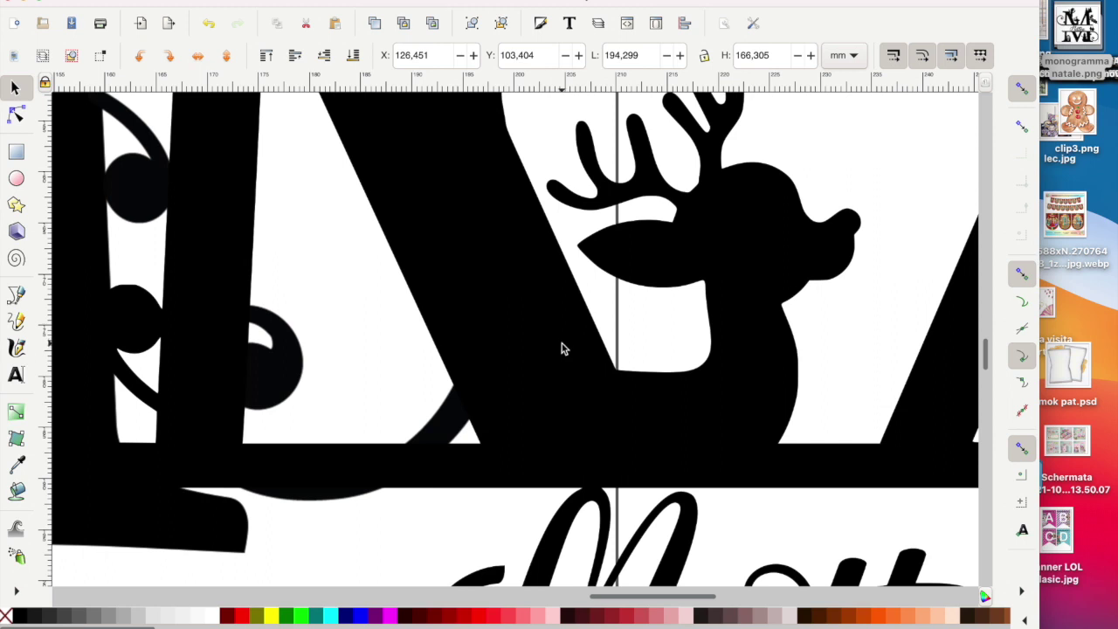
pyautogui.scroll(2, 585, 335)
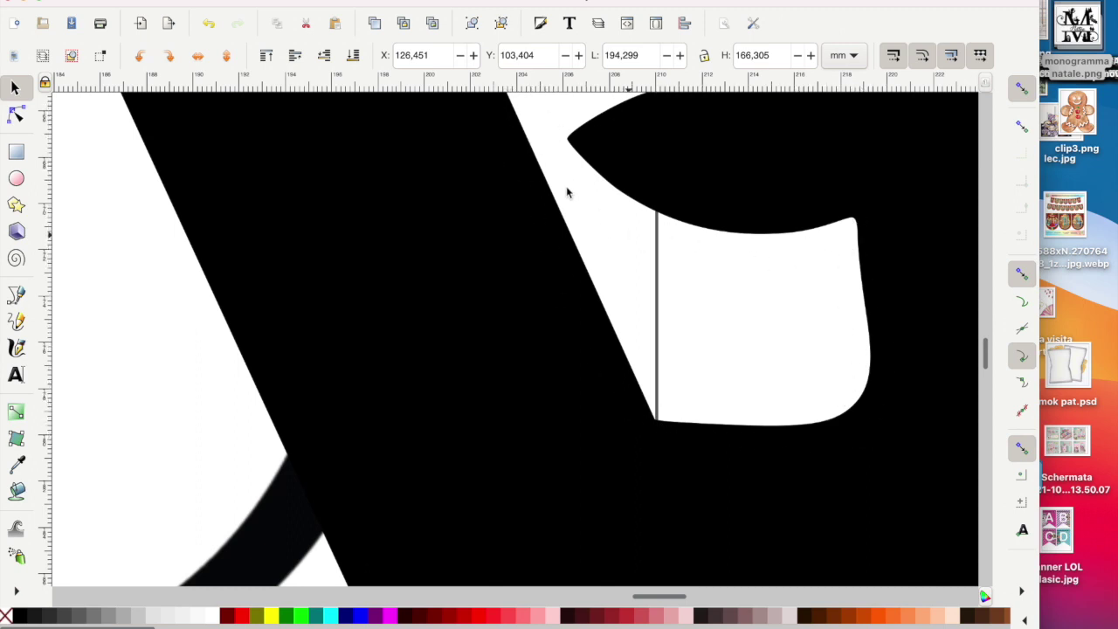
pyautogui.hscroll(-4, 529, 272)
pyautogui.hscroll(-5, 527, 275)
pyautogui.hscroll(-5, 526, 278)
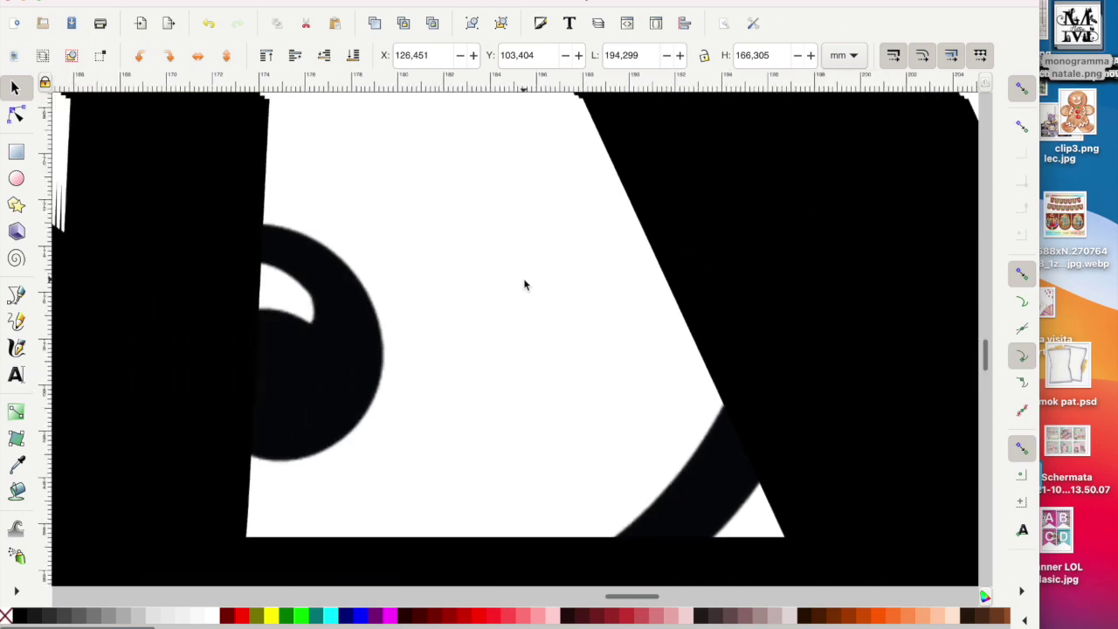
pyautogui.hscroll(-5, 527, 282)
pyautogui.hscroll(-5, 526, 285)
pyautogui.hscroll(-5, 527, 287)
pyautogui.hscroll(-5, 526, 287)
pyautogui.hscroll(-3, 525, 287)
pyautogui.hscroll(-5, 525, 288)
pyautogui.hscroll(-5, 524, 289)
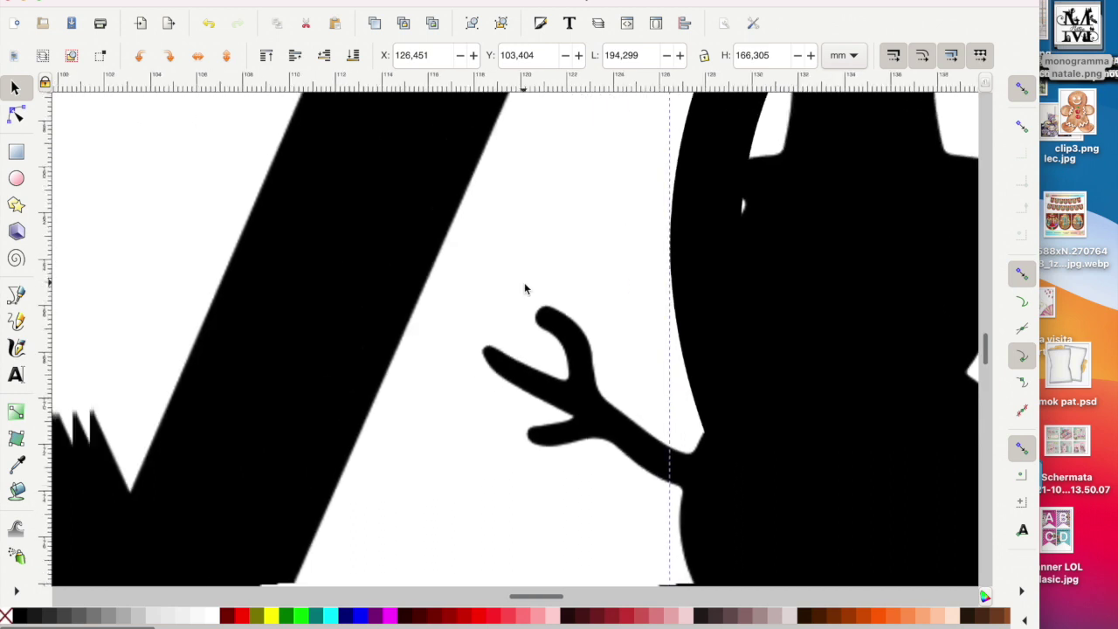
pyautogui.hscroll(-4, 524, 288)
pyautogui.hscroll(-1, 524, 288)
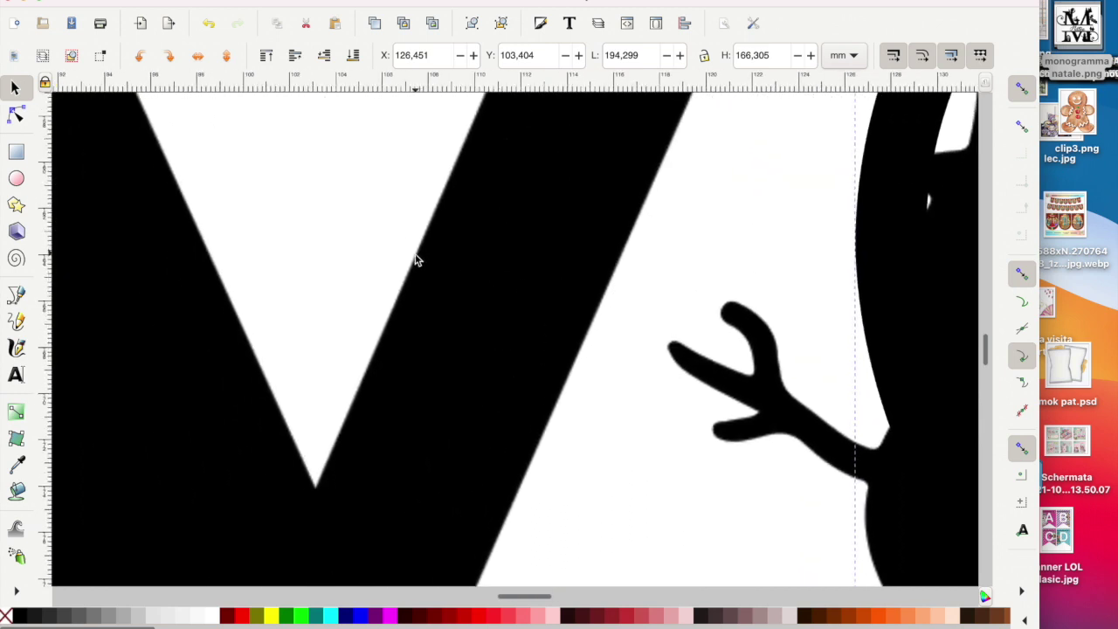
pyautogui.scroll(2, 414, 259)
pyautogui.scroll(1, 414, 262)
pyautogui.scroll(-3, 414, 280)
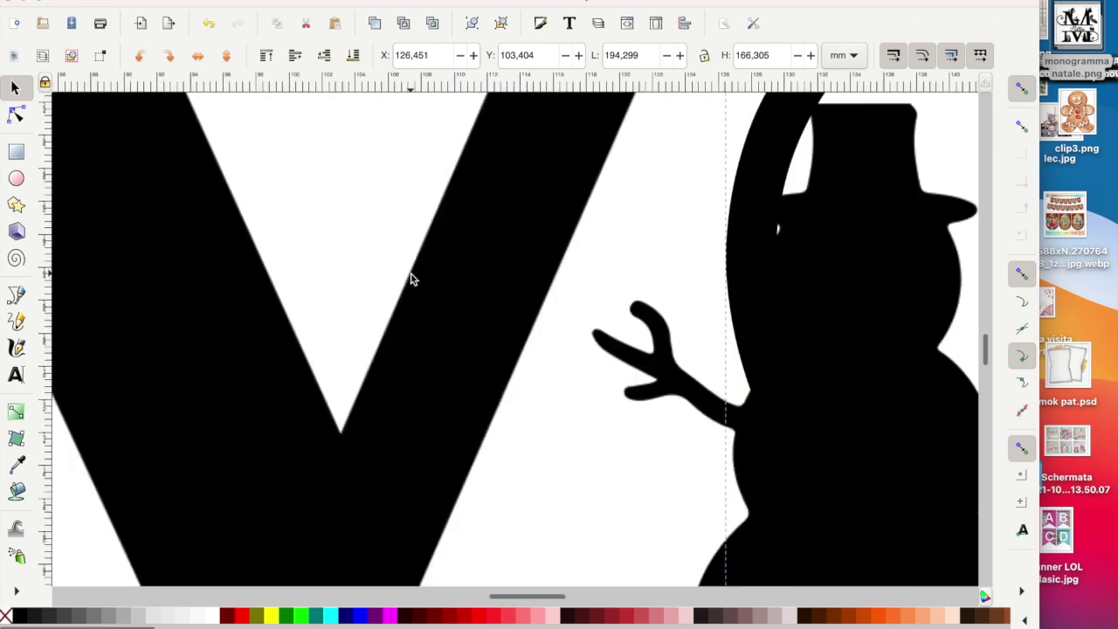
pyautogui.scroll(-1, 410, 276)
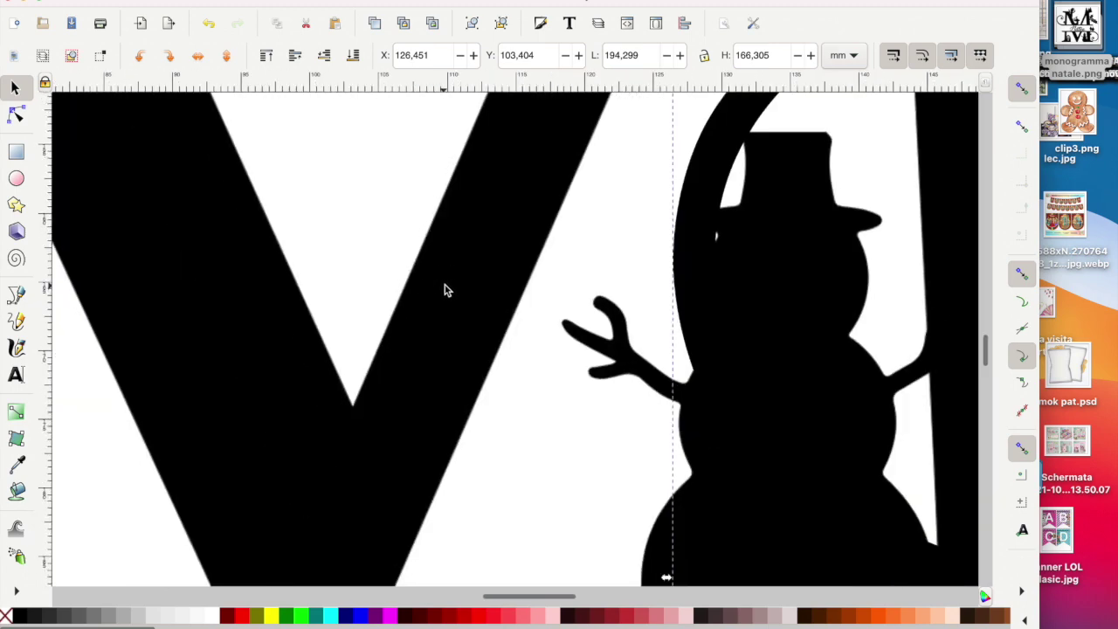
# Step: Select the original bitmap monogram and delete it
pyautogui.click(443, 293)
pyautogui.scroll(-2, 437, 299)
pyautogui.scroll(-1, 435, 304)
pyautogui.scroll(-2, 434, 303)
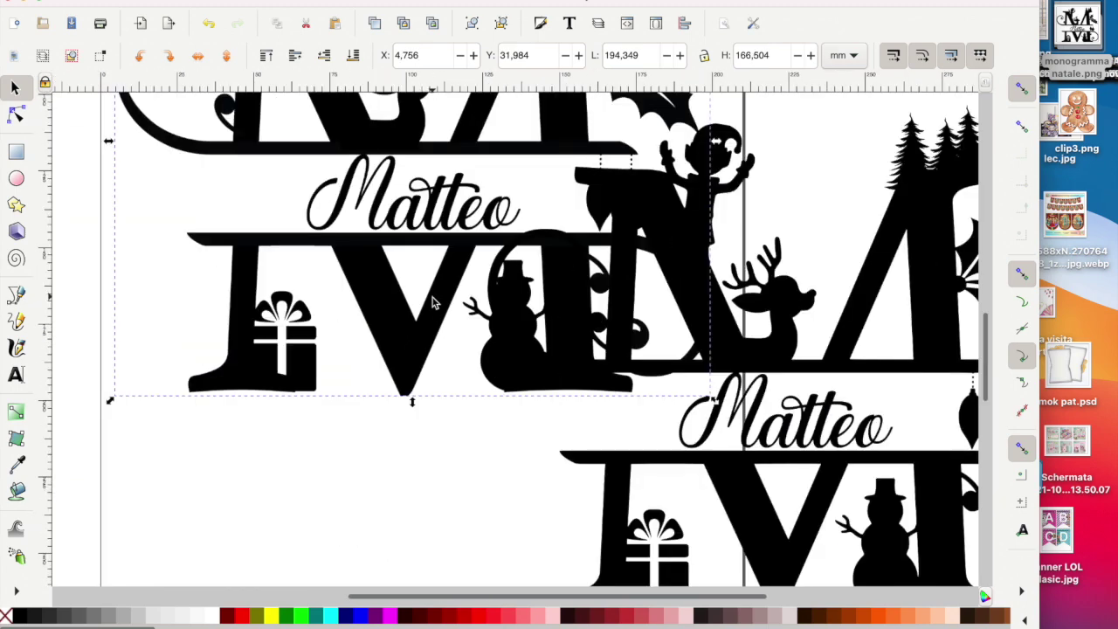
pyautogui.scroll(-1, 411, 312)
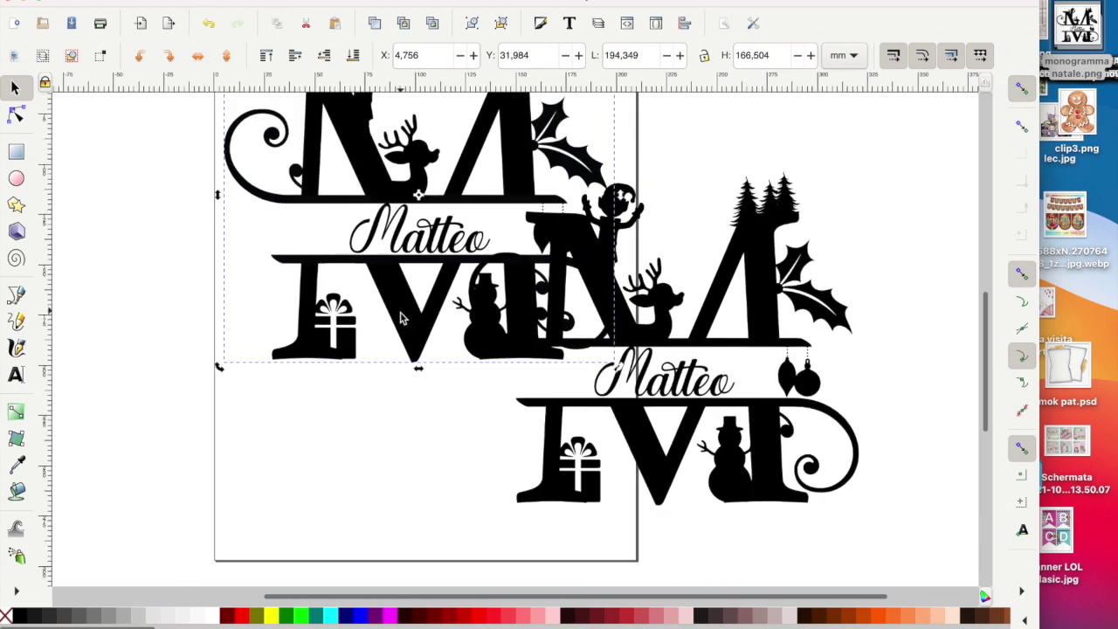
pyautogui.press('Delete')
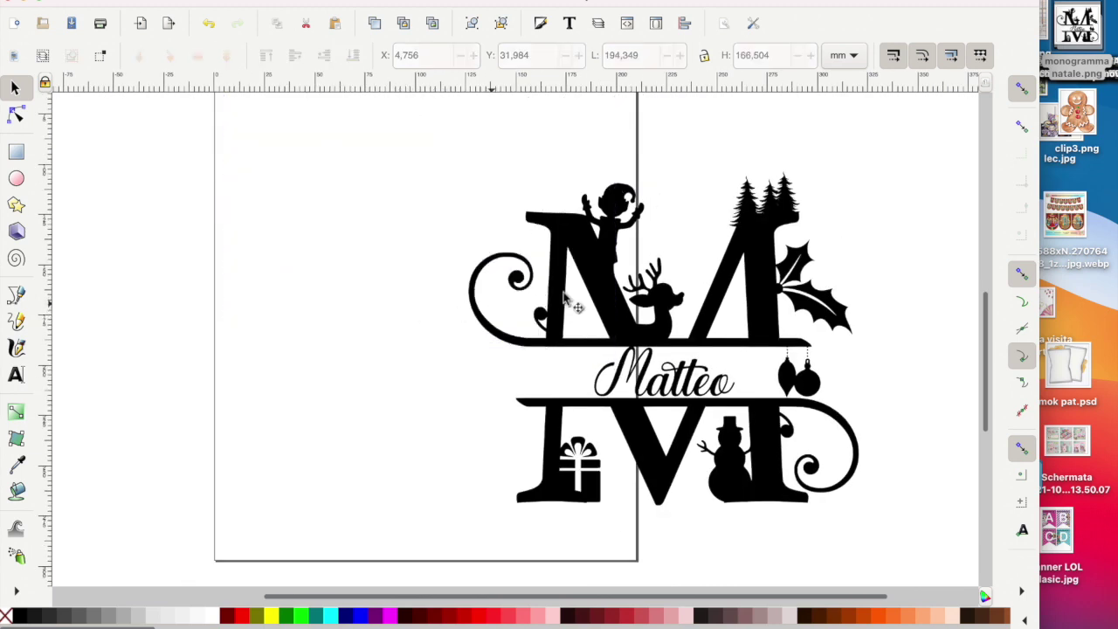
# Step: Move the traced vector monogram onto the page and check its placement
pyautogui.moveTo(572, 262); pyautogui.dragTo(219, 203)
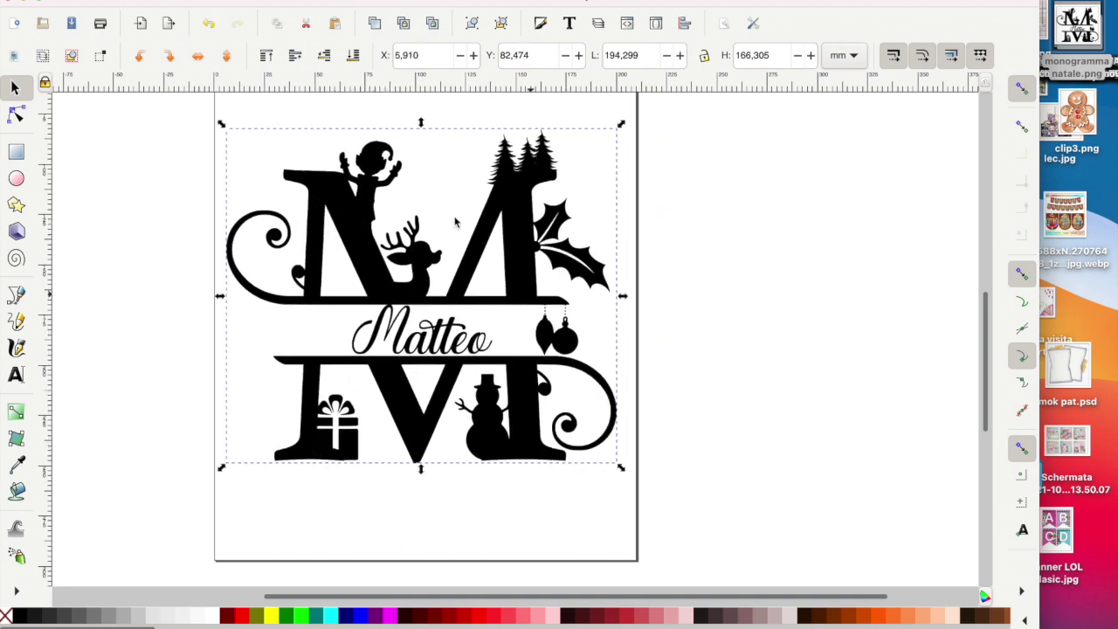
pyautogui.keyDown('ctrl'); pyautogui.scroll(5, 418, 291); pyautogui.keyUp('ctrl')
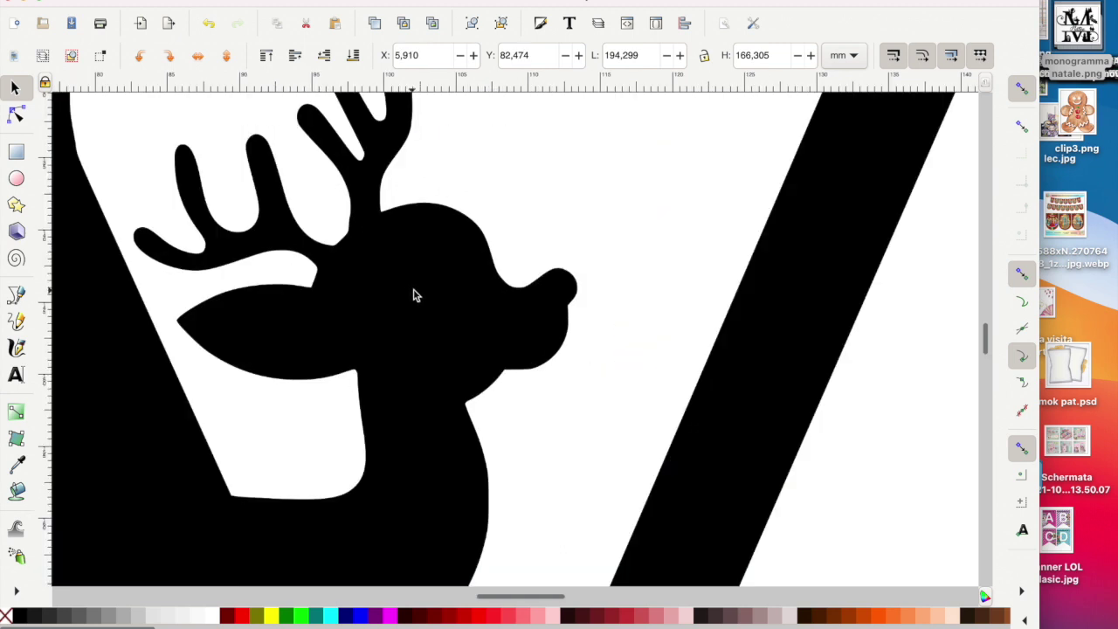
pyautogui.keyDown('ctrl'); pyautogui.scroll(2, 415, 295); pyautogui.keyUp('ctrl')
pyautogui.keyDown('ctrl'); pyautogui.scroll(2, 425, 311); pyautogui.keyUp('ctrl')
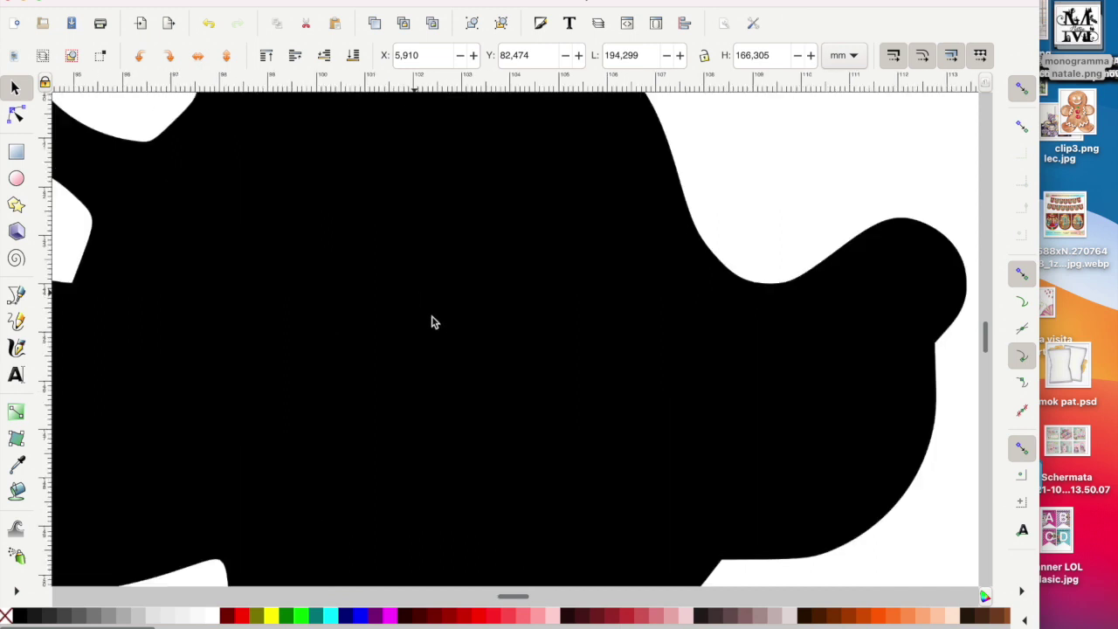
pyautogui.scroll(5, 542, 297)
pyautogui.hscroll(4, 542, 297)
pyautogui.keyDown('ctrl'); pyautogui.scroll(3, 554, 308); pyautogui.keyUp('ctrl')
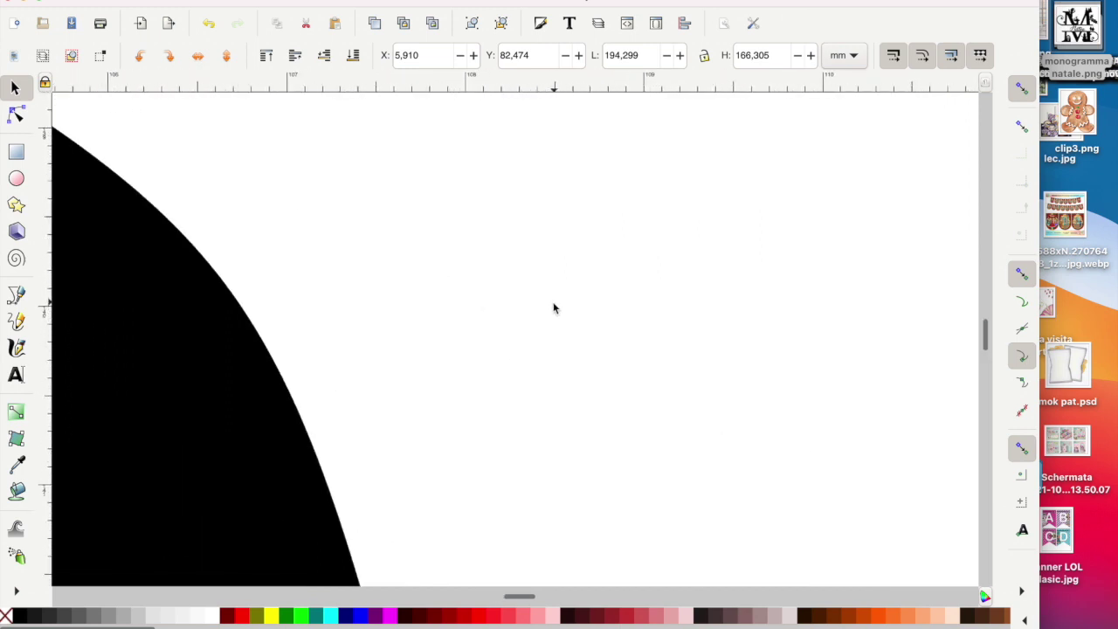
pyautogui.keyDown('ctrl'); pyautogui.scroll(-3, 554, 308); pyautogui.keyUp('ctrl')
pyautogui.keyDown('ctrl'); pyautogui.scroll(-4, 553, 307); pyautogui.keyUp('ctrl')
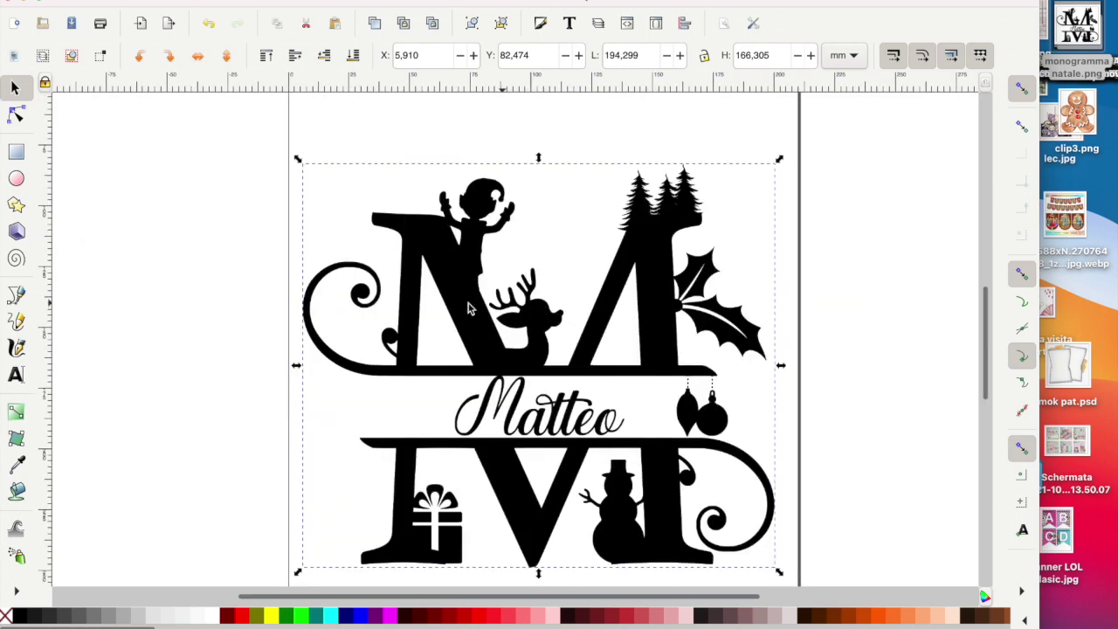
pyautogui.scroll(-1, 446, 275)
pyautogui.scroll(-1, 428, 271)
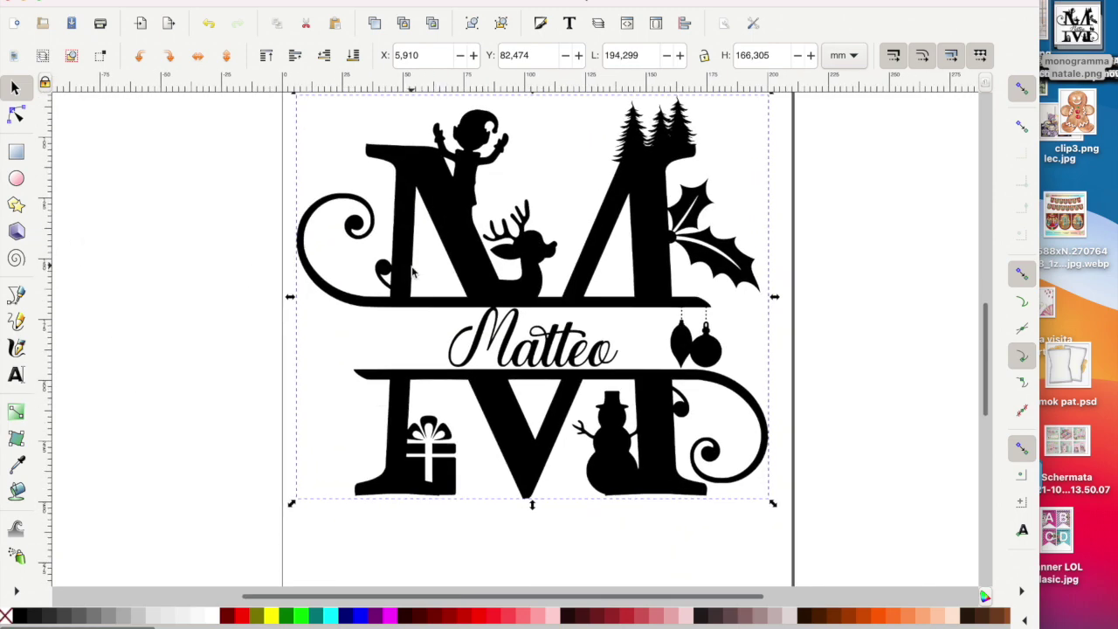
pyautogui.scroll(1, 415, 273)
pyautogui.scroll(1, 420, 275)
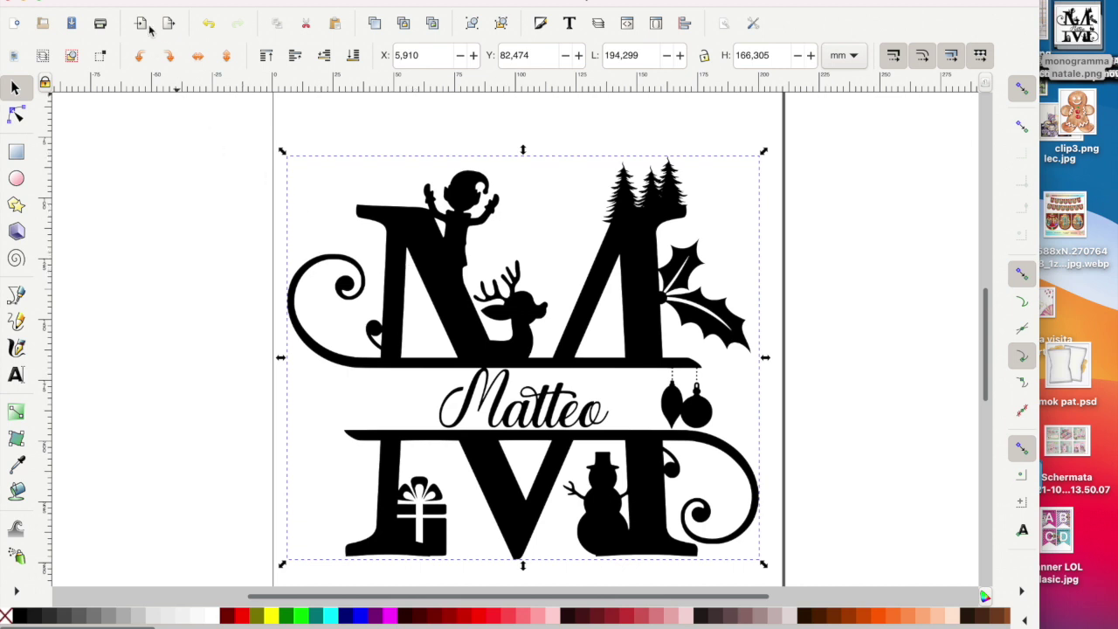
# Step: Start Salva come for the drawing with the file preview enabled
pyautogui.click(114, 1)
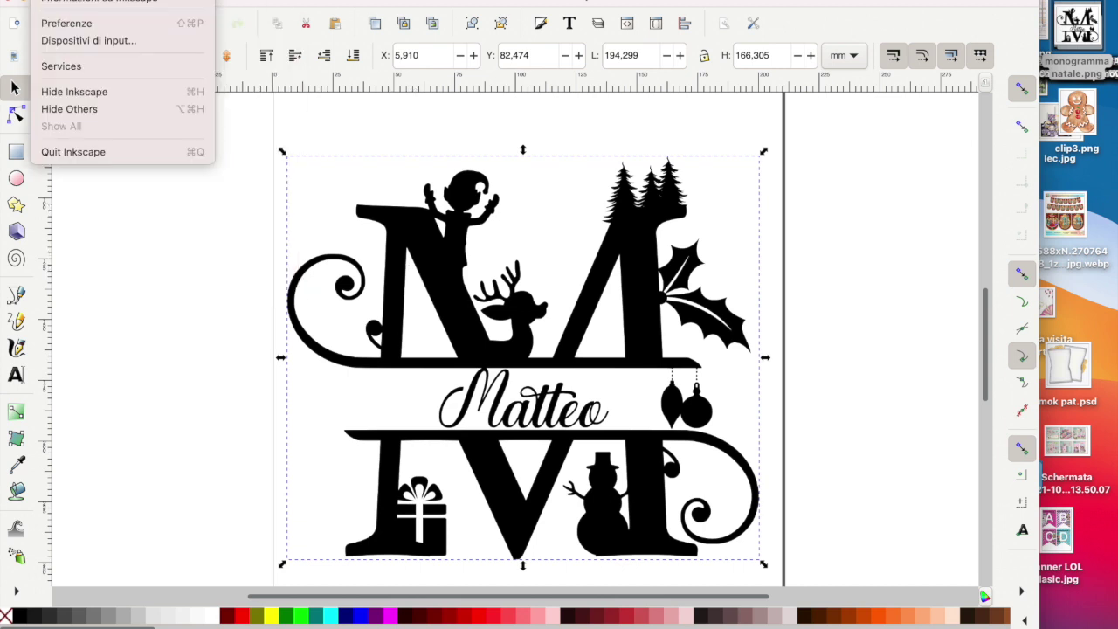
pyautogui.click(133, 102)
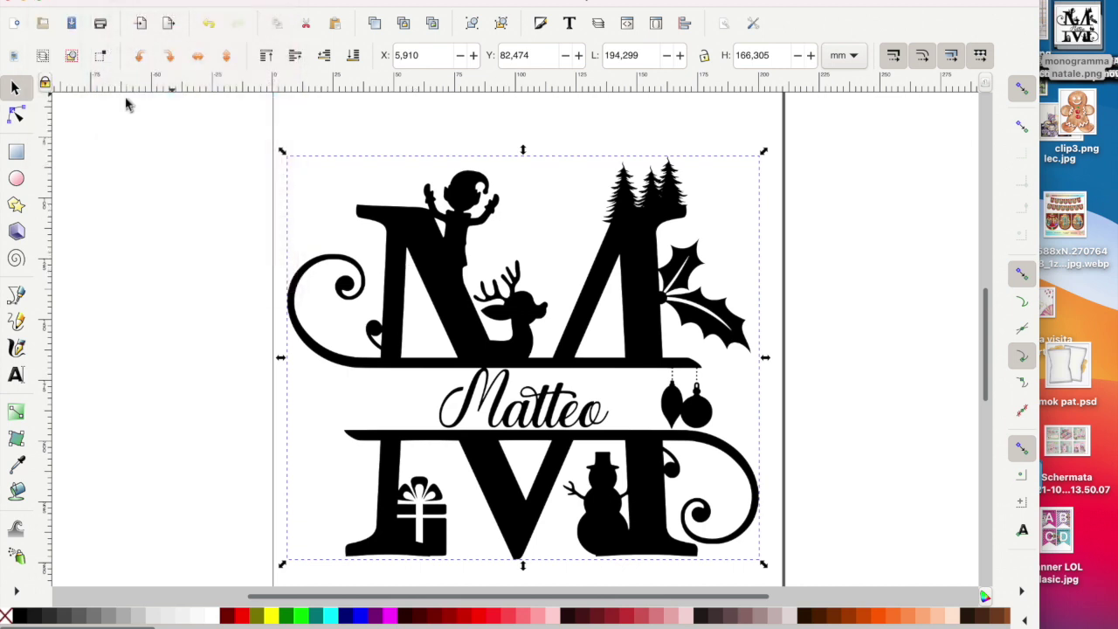
pyautogui.click(158, 496)
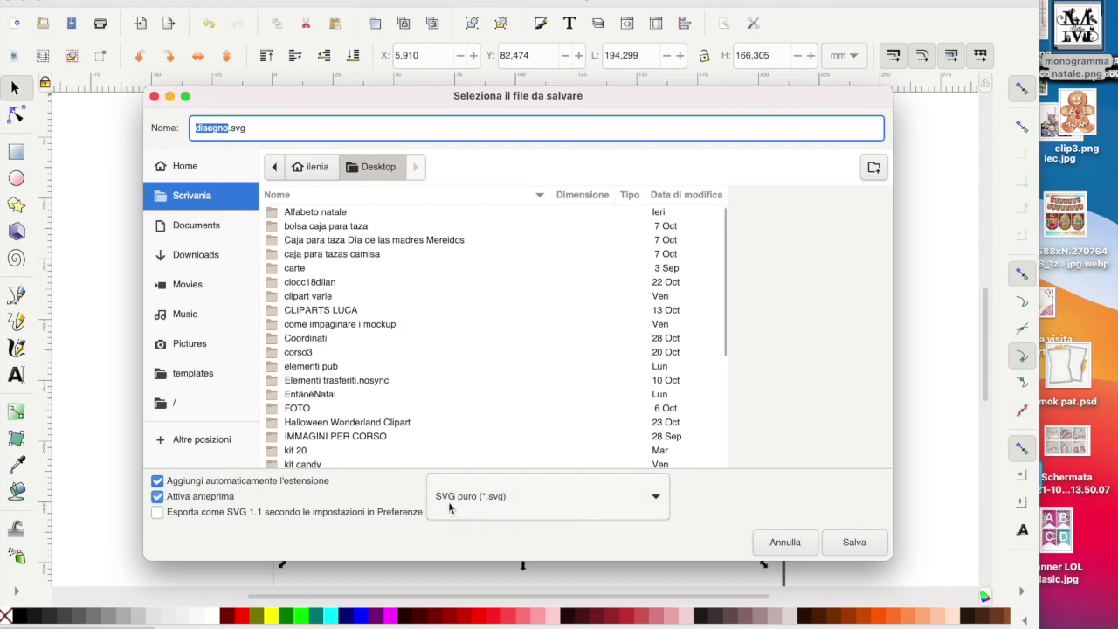
# Step: Save as Plain SVG monogramma M.svg, then close Inkscape without saving as Inkscape SVG
pyautogui.click(227, 128)
pyautogui.doubleClick(217, 128)
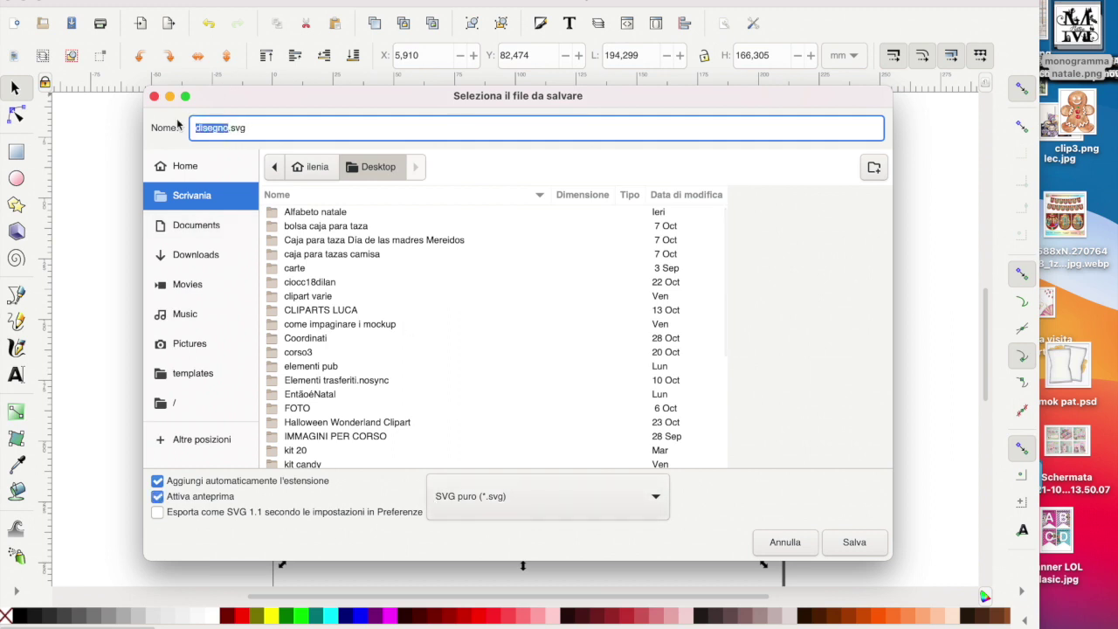
pyautogui.write('monogramma ')
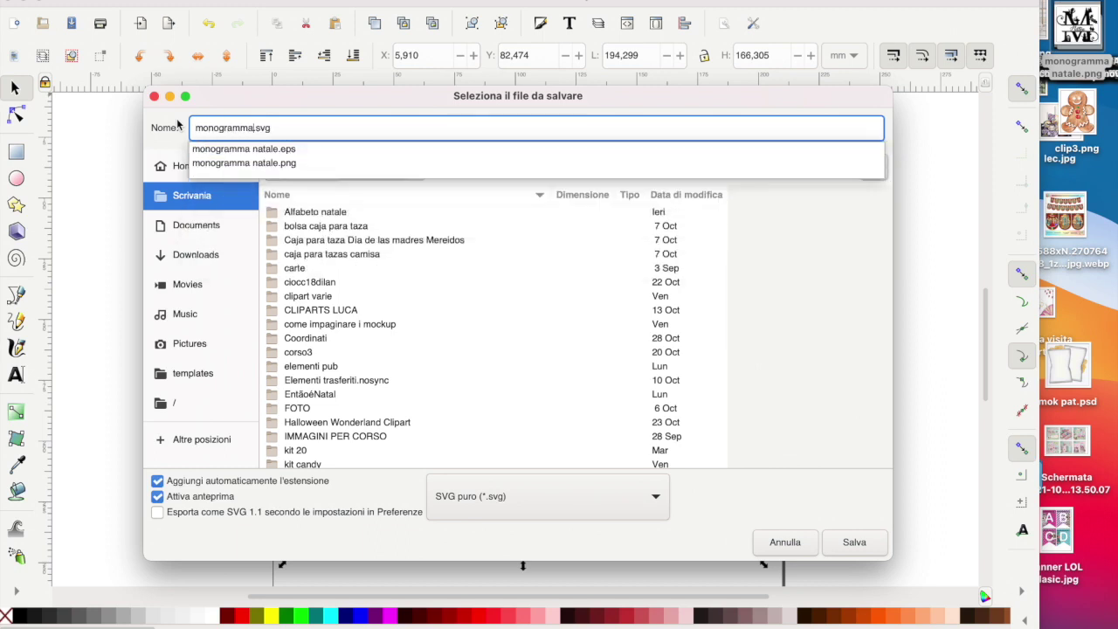
pyautogui.write('M')
pyautogui.press('BackSpace')
pyautogui.write('M')
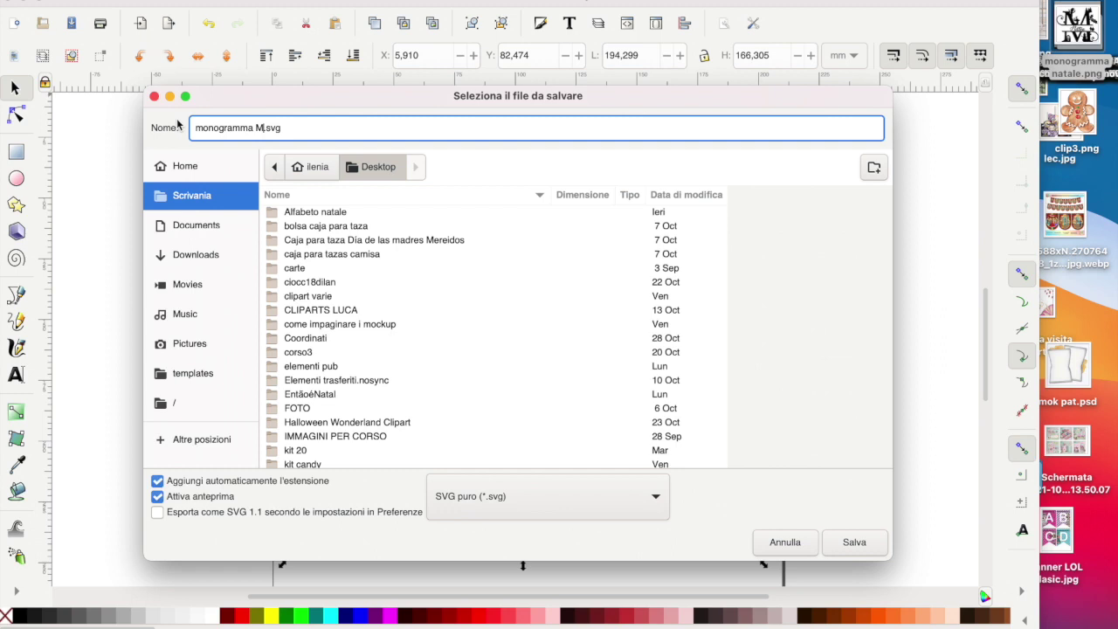
pyautogui.click(859, 547)
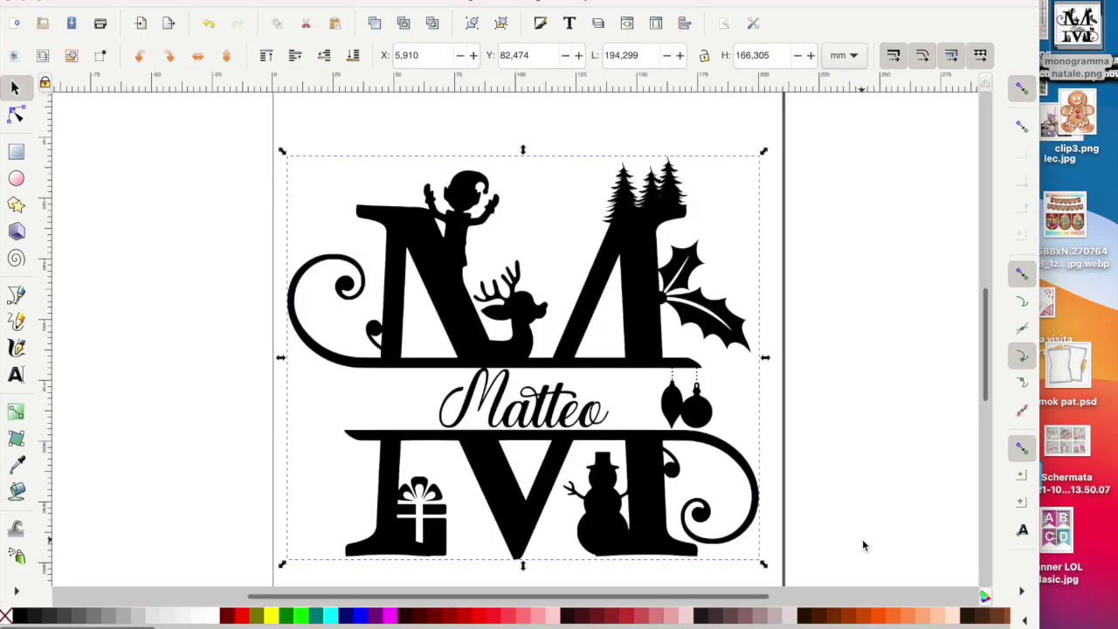
pyautogui.click(11, 5)
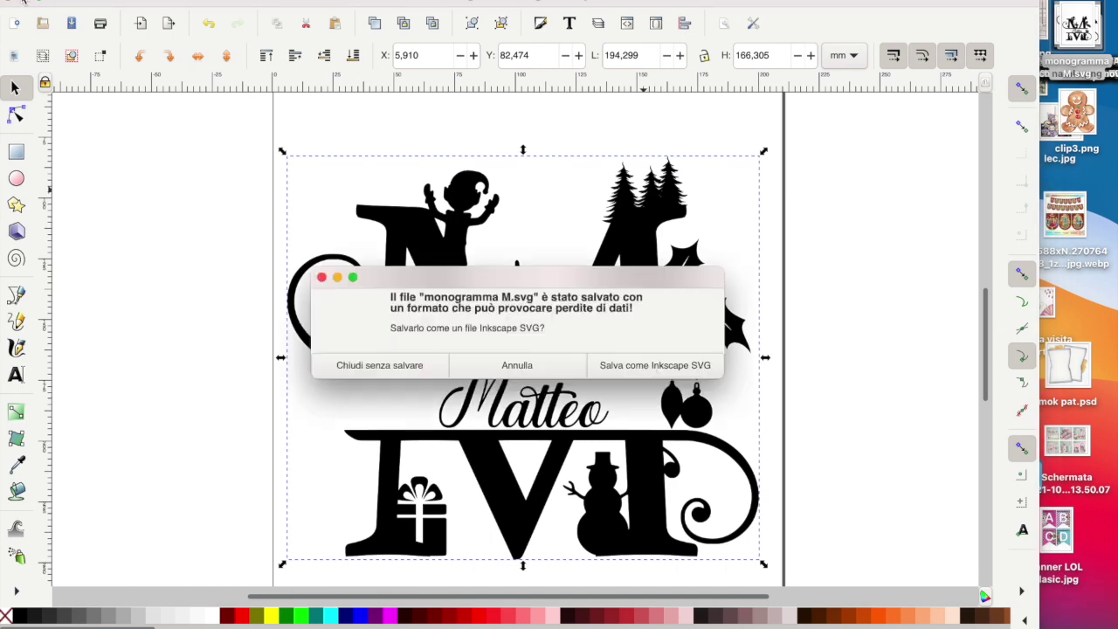
pyautogui.click(393, 367)
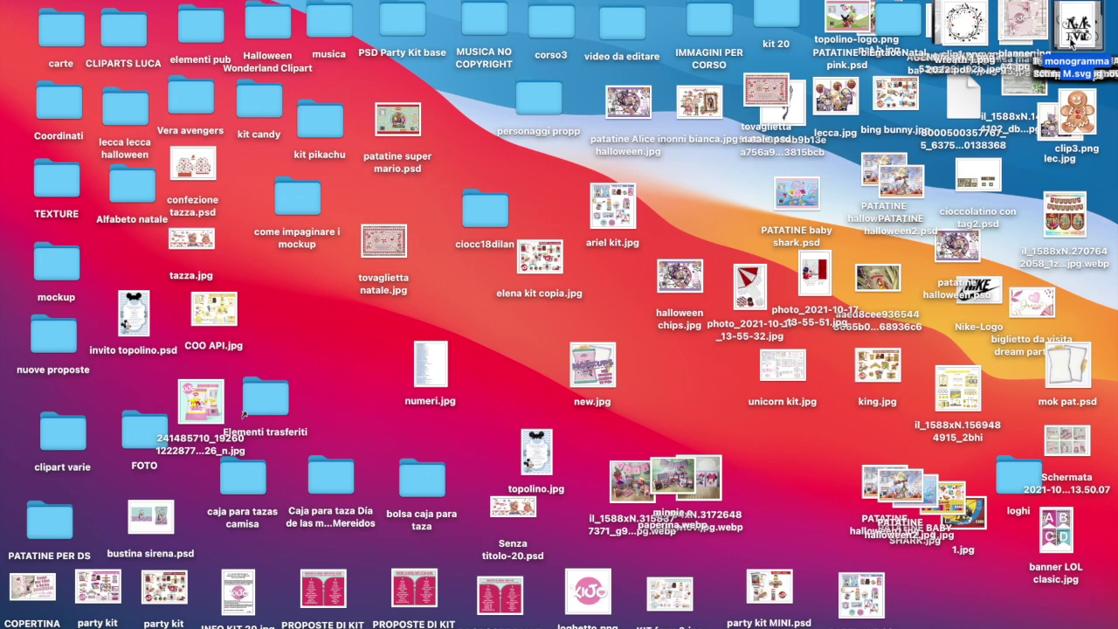
# Step: Move the monogramma M.svg file to the desktop centre and open it to check the saved design
pyautogui.moveTo(1075, 30); pyautogui.dragTo(470, 297)
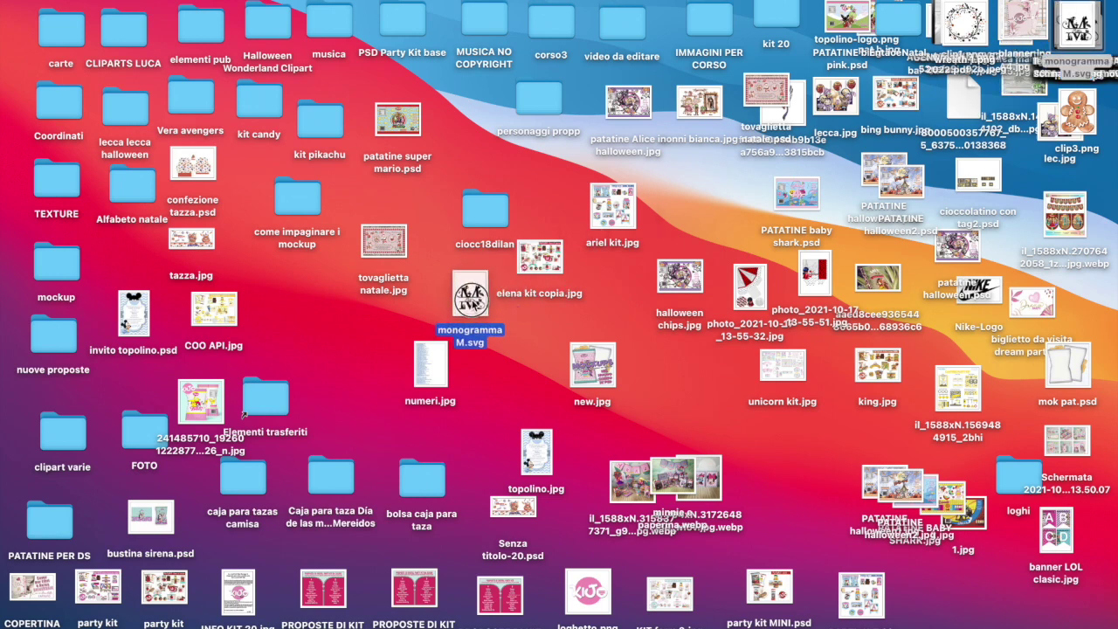
pyautogui.doubleClick(472, 297)
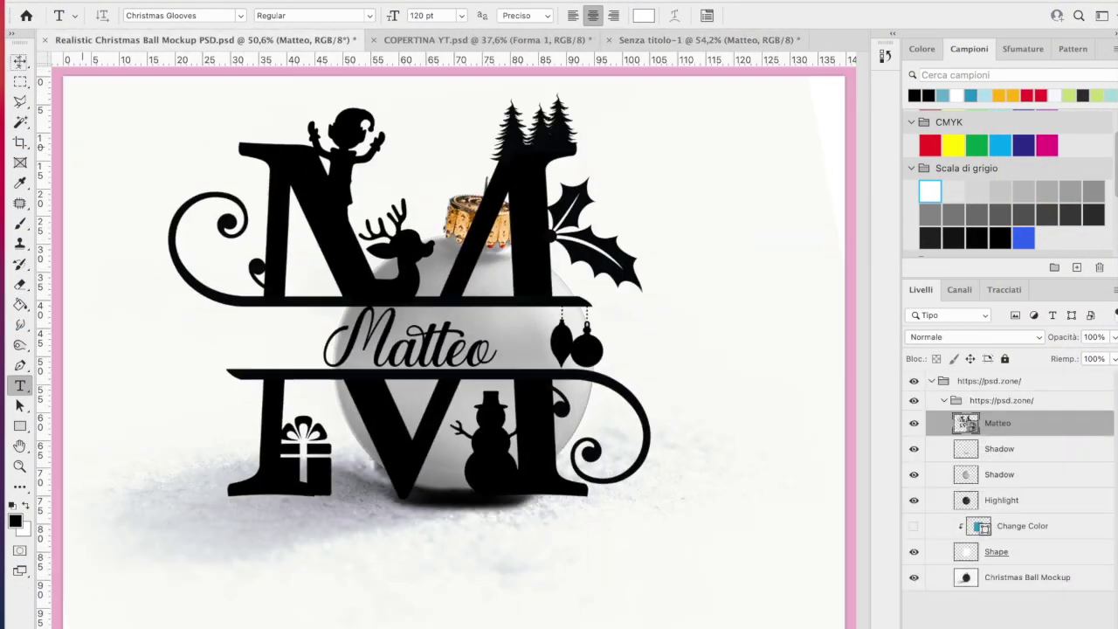
# Step: Scale the Matteo monogram to fit the ball, then fill a clipped layer white
pyautogui.moveTo(113, 35)
pyautogui.mouseDown()
pyautogui.moveTo(470, 321)
pyautogui.moveTo(353, 342)
pyautogui.mouseUp()
pyautogui.press('Return')
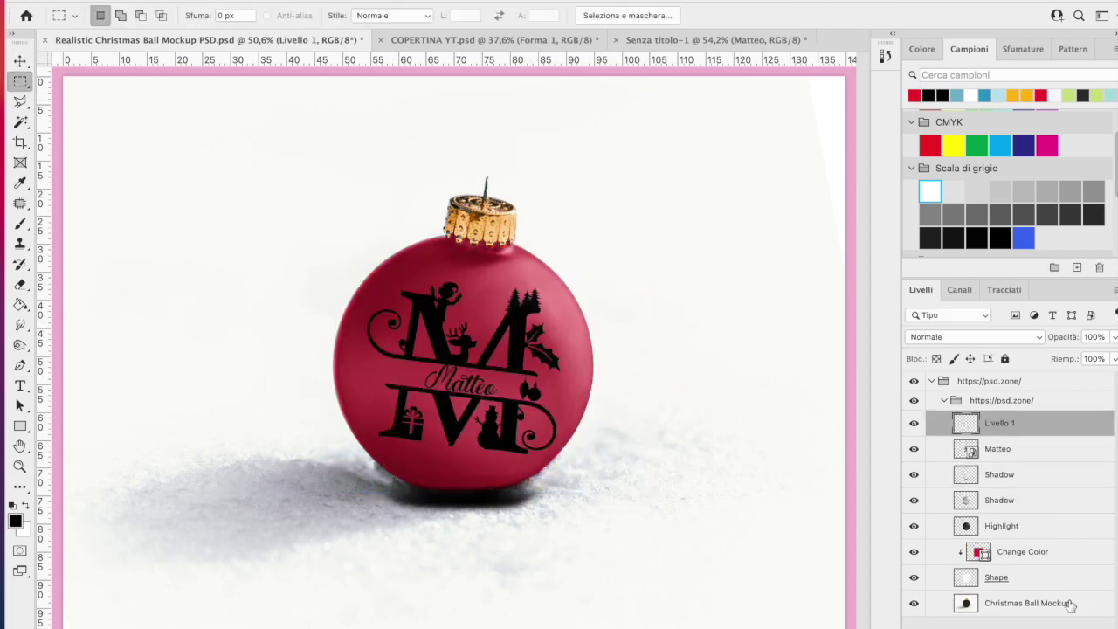
pyautogui.press('x')
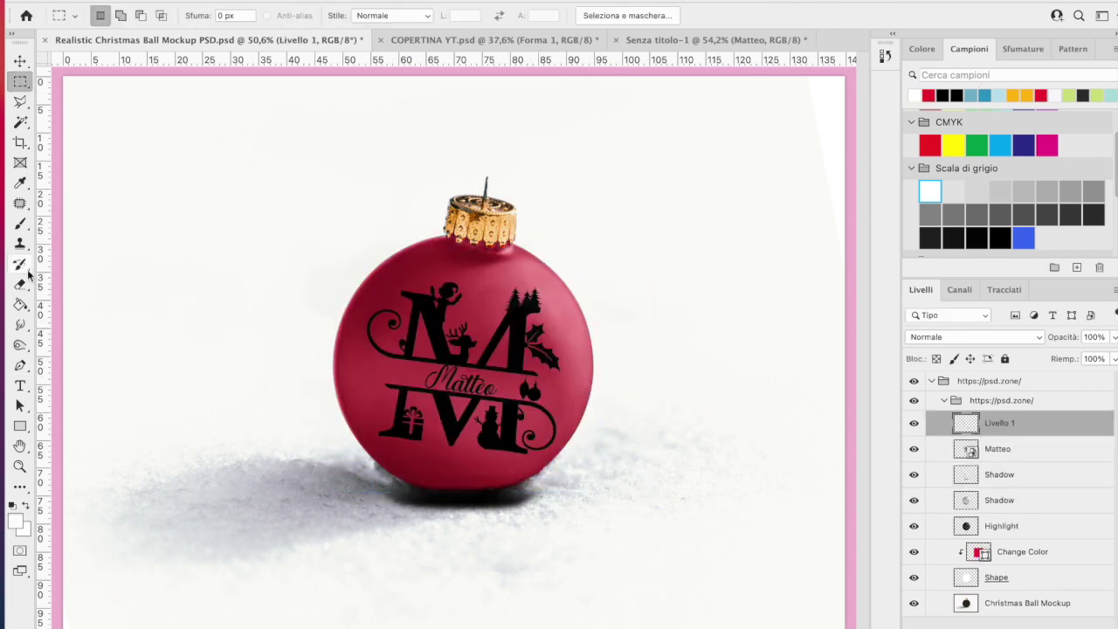
pyautogui.press('g')
pyautogui.click(512, 324)
pyautogui.keyDown('alt'); pyautogui.click(962, 436); pyautogui.keyUp('alt')
pyautogui.scroll(3, 265, 454)
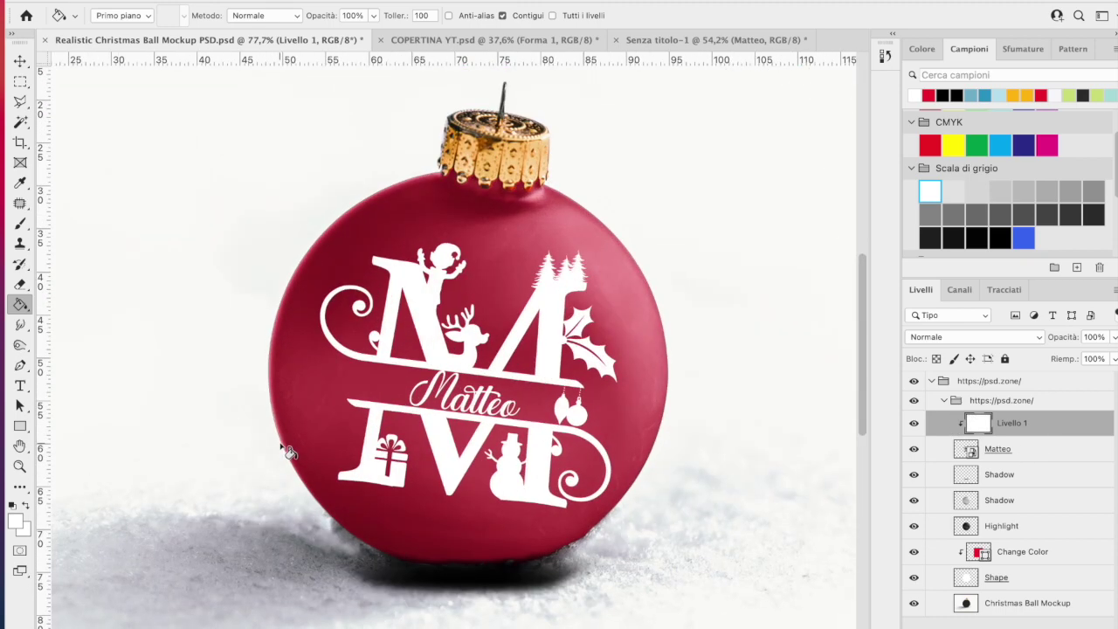